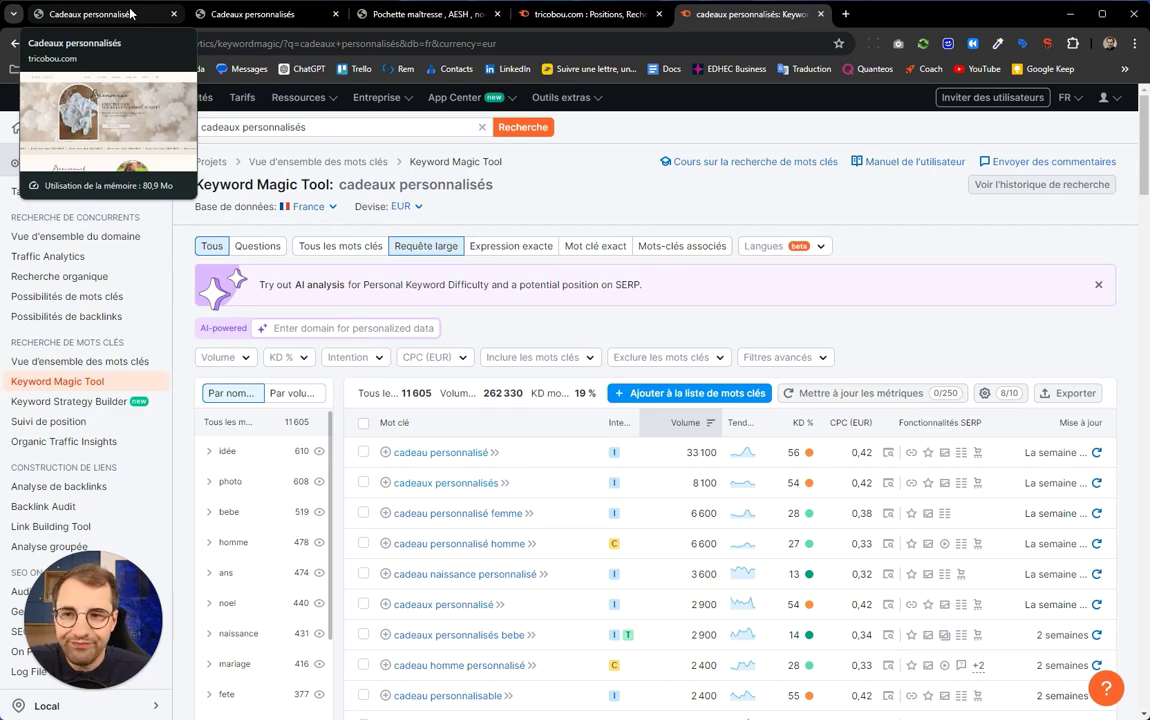
Show the tricobou.com home page and place the blank WordPad document in front of it, fully in view.
{"action": "left_click", "coordinate": [130, 13]}
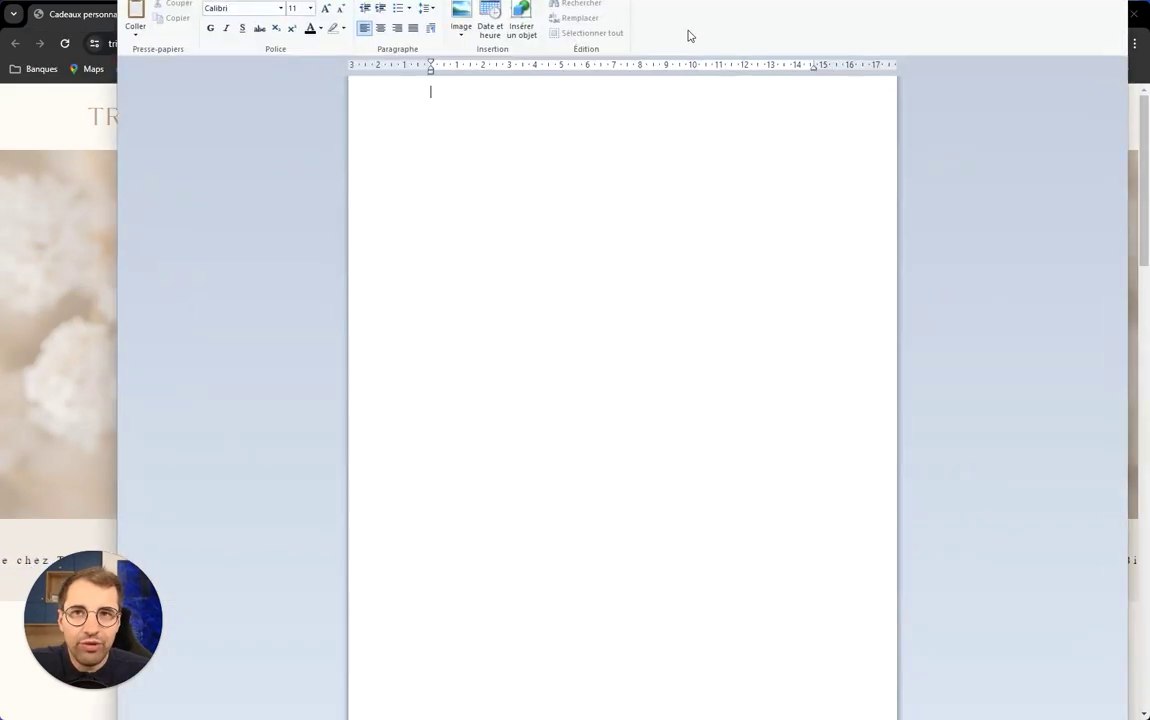
{"action": "left_click_drag", "start_coordinate": [630, 8], "coordinate": [724, 77]}
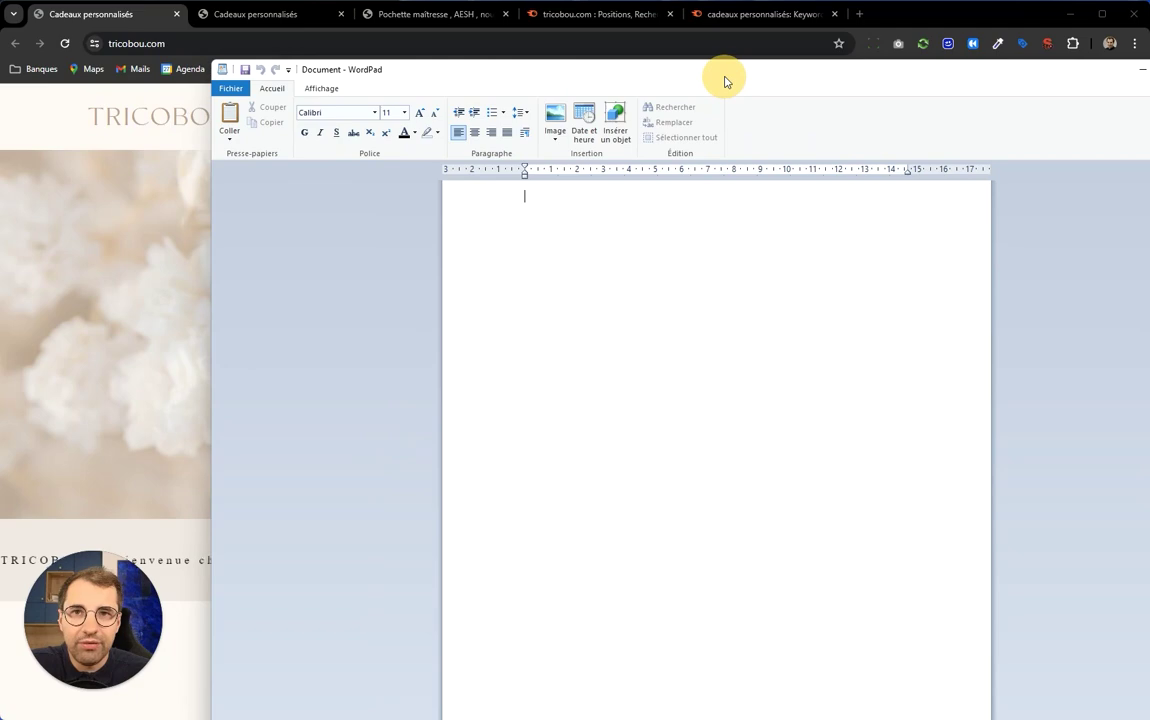
{"action": "left_click_drag", "start_coordinate": [210, 244], "coordinate": [570, 244]}
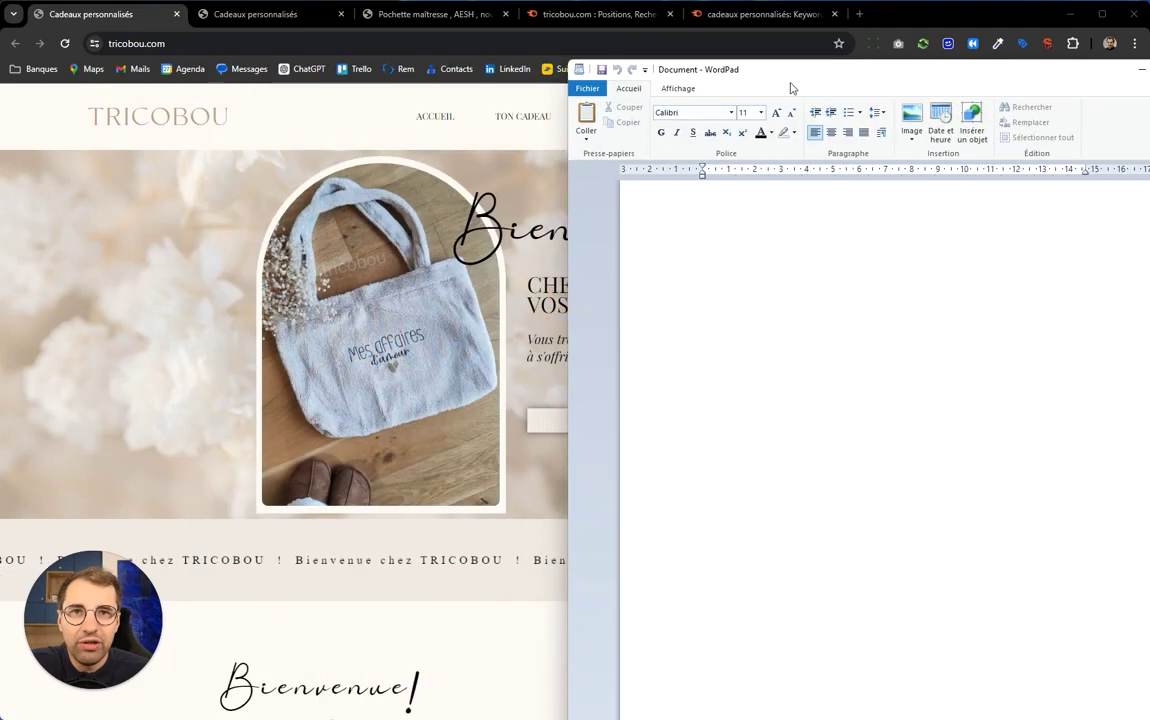
{"action": "left_click_drag", "start_coordinate": [809, 69], "coordinate": [616, 92]}
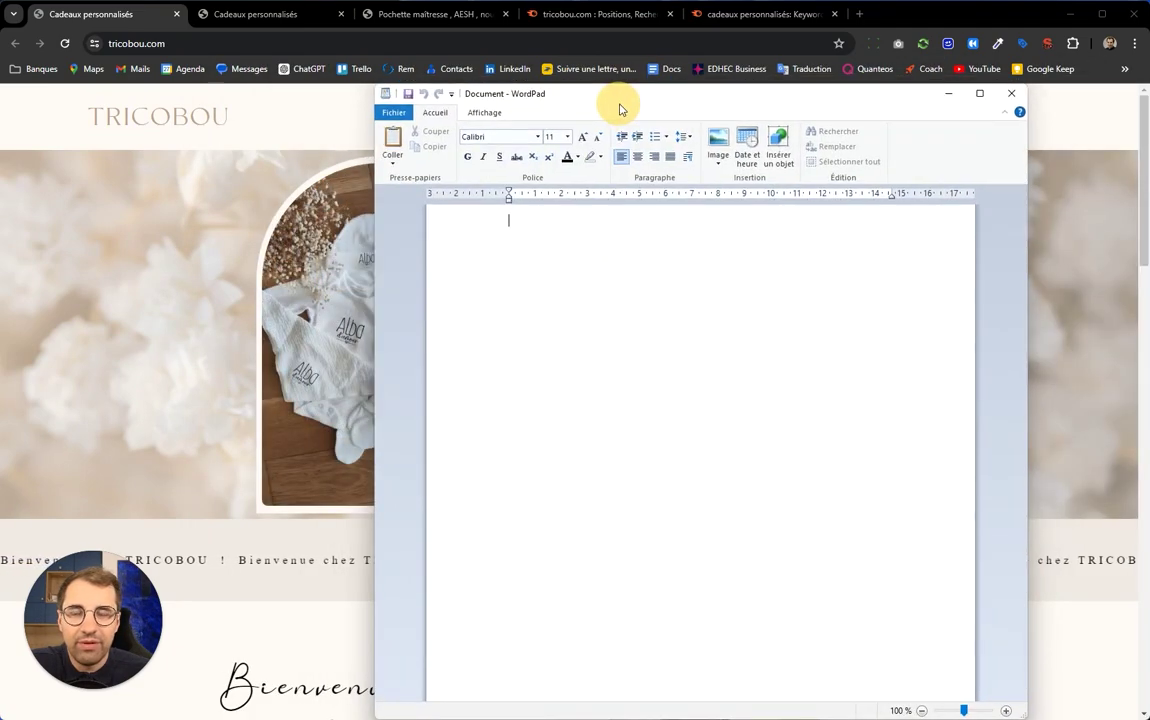
Write the title "Tricobou - Cadeaux personnalisés" on the second line of the document.
{"action": "key", "text": "Return"}
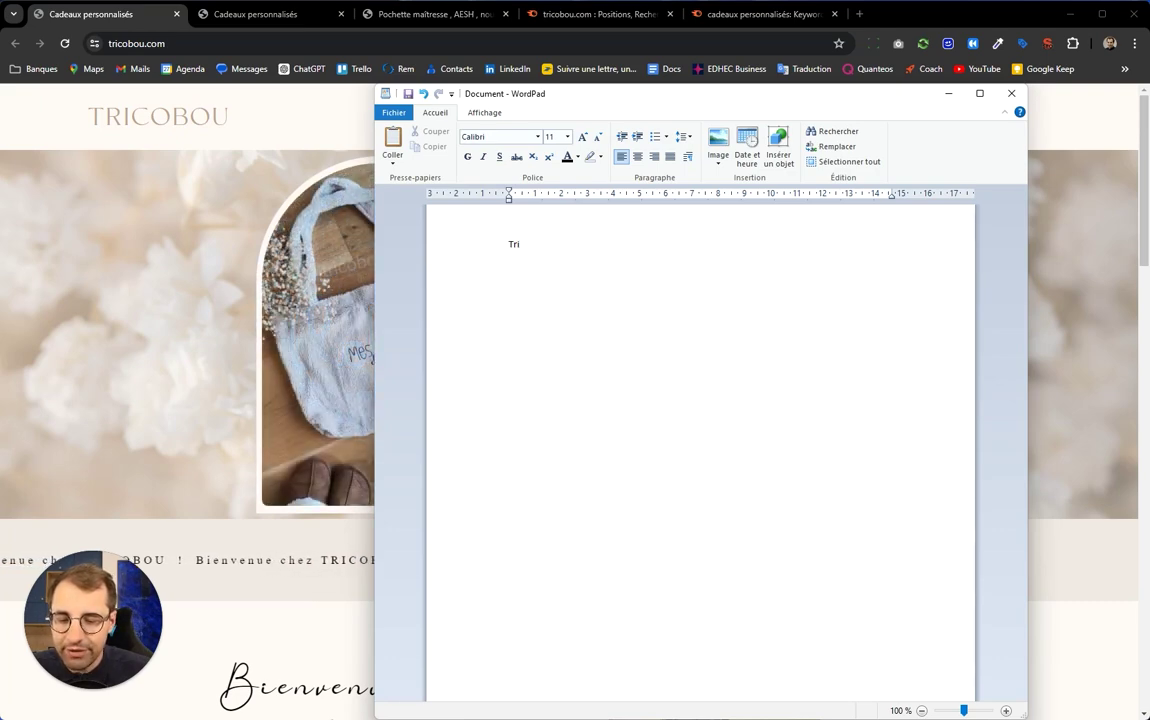
{"action": "type", "text": "us"}
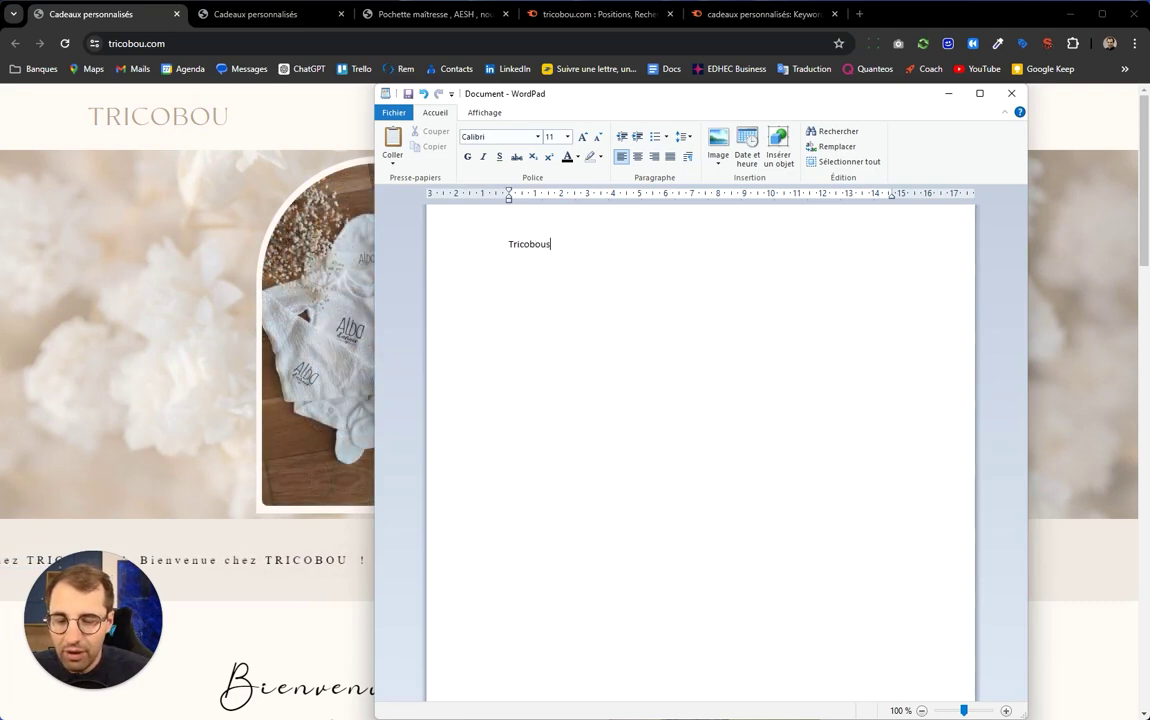
{"action": "type", "text": " -"}
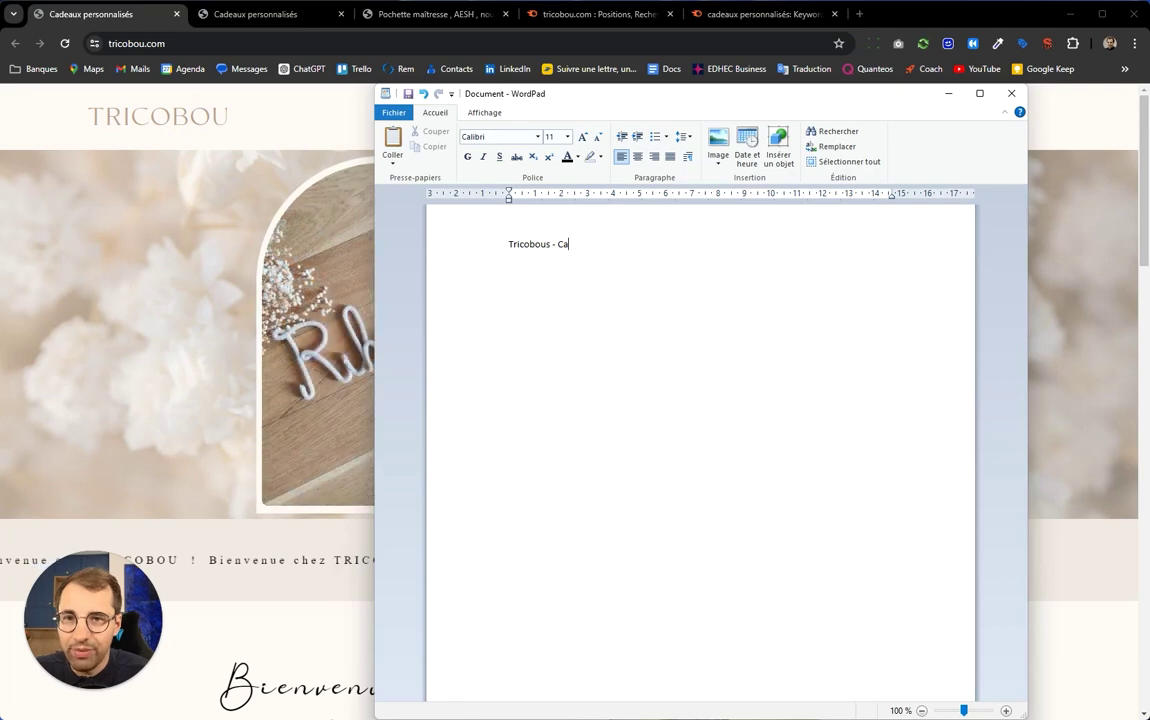
{"action": "type", "text": "Cadeaux person"}
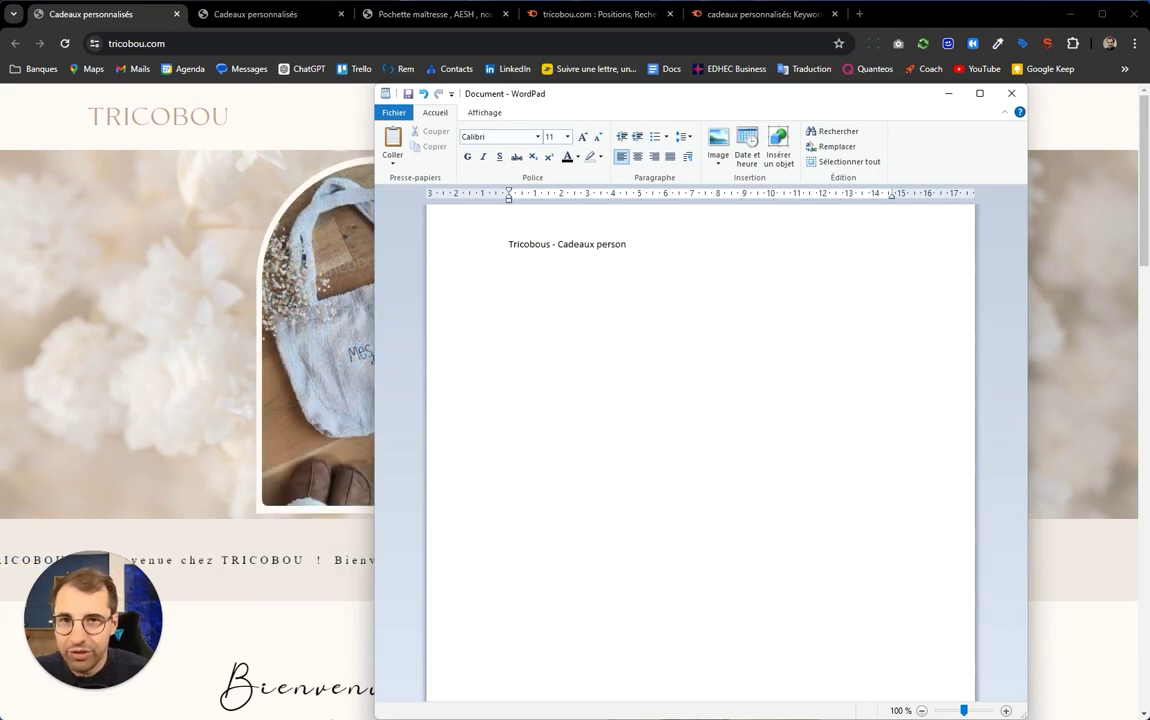
{"action": "type", "text": "nalisés"}
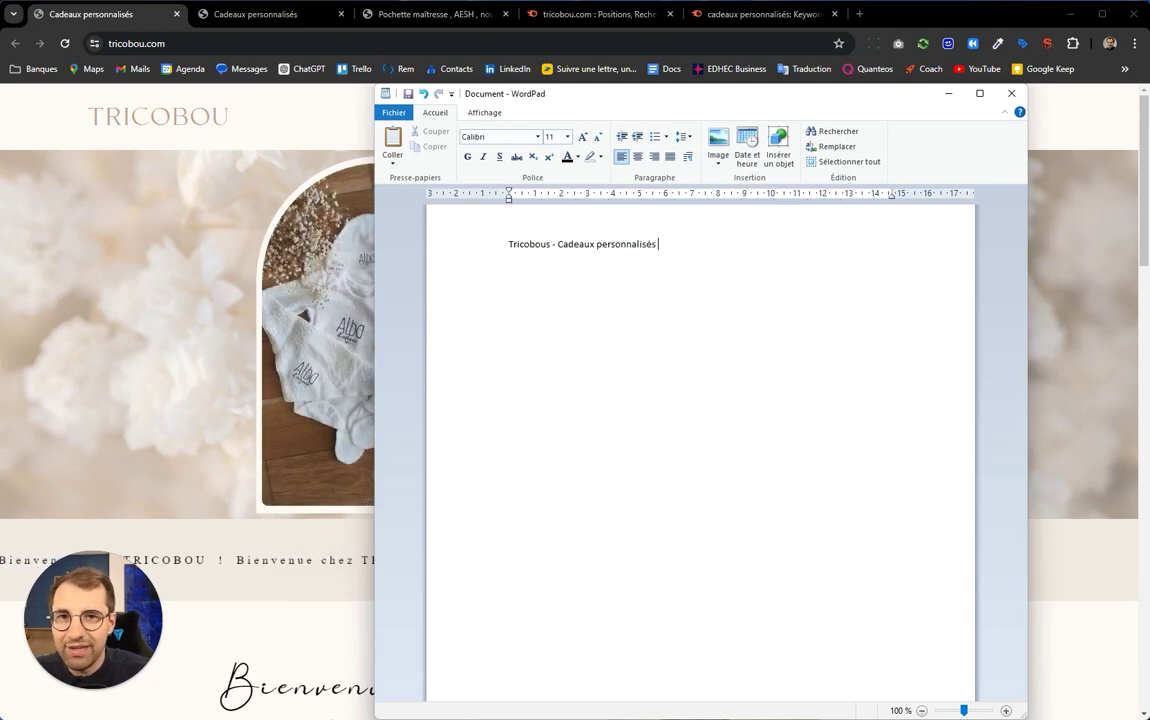
{"action": "key", "text": "BackSpace"}
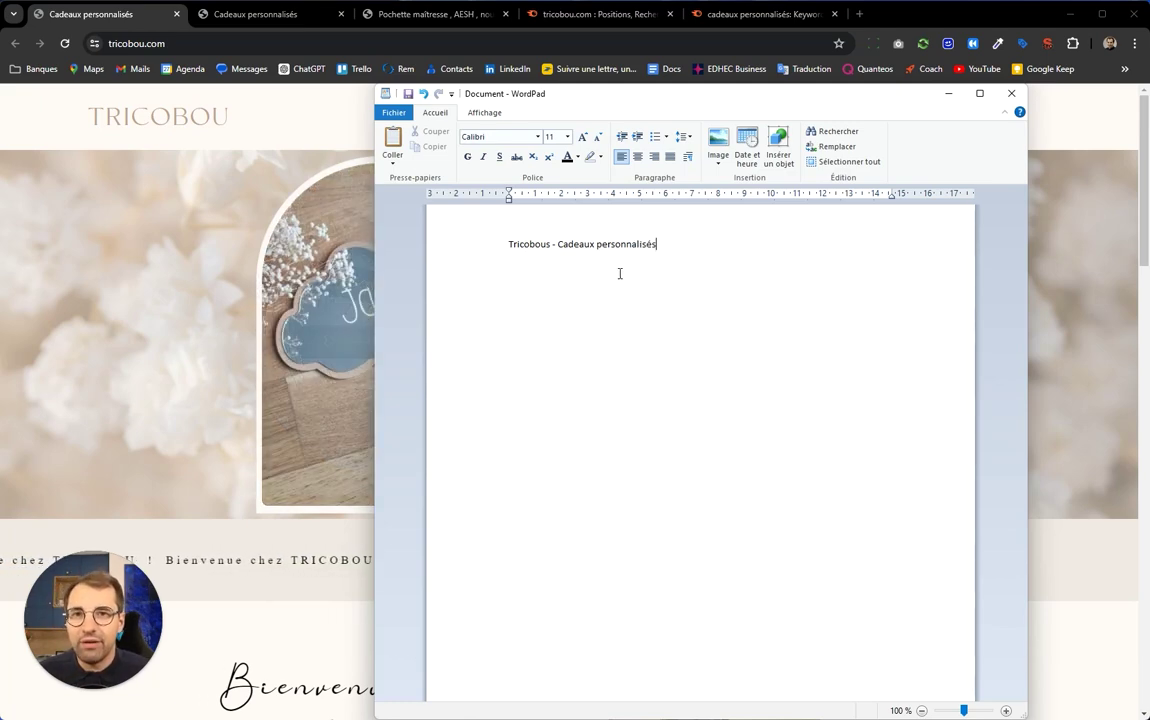
{"action": "left_click", "coordinate": [549, 245]}
{"action": "key", "text": "BackSpace"}
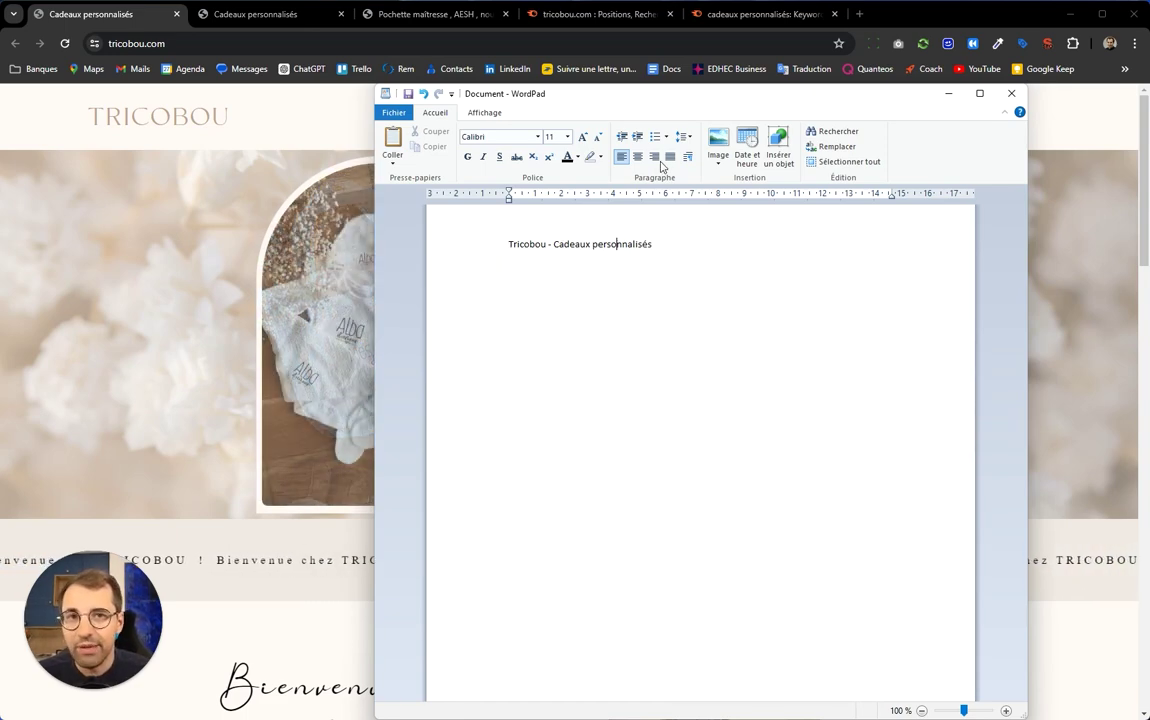
Move the WordPad window off the home page and open the page's developer tools with the mobile view switched off.
{"action": "left_click_drag", "start_coordinate": [447, 97], "coordinate": [1149, 100]}
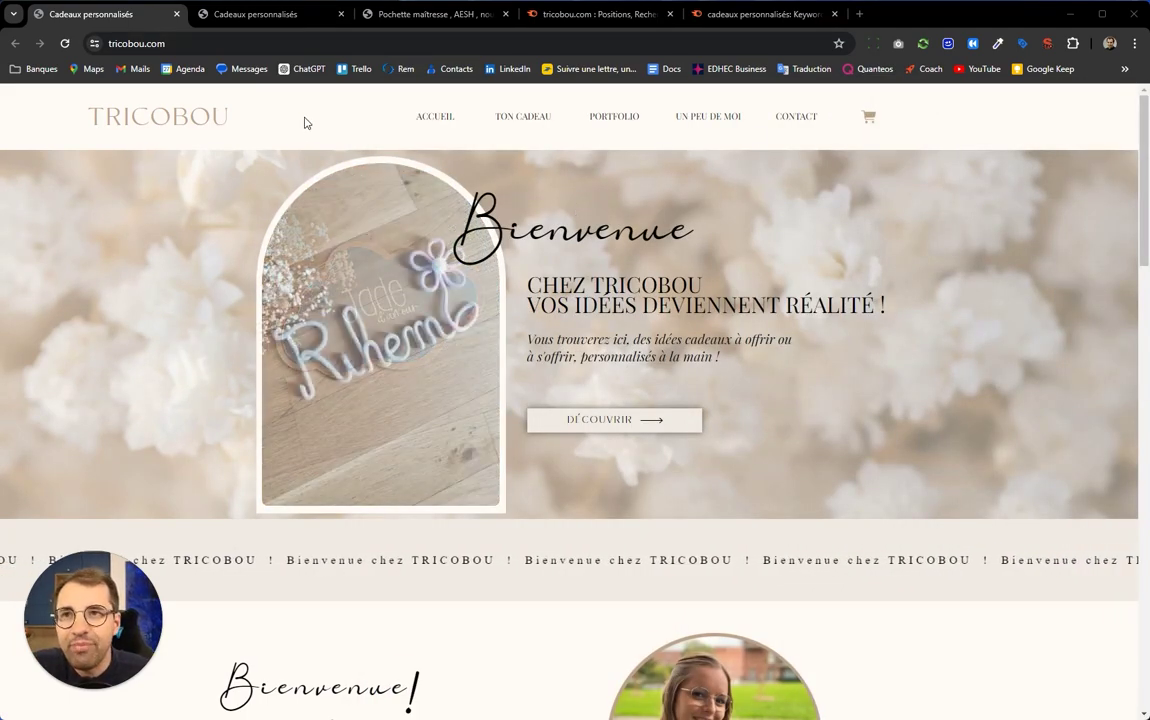
{"action": "right_click", "coordinate": [305, 122]}
{"action": "key", "text": "Escape"}
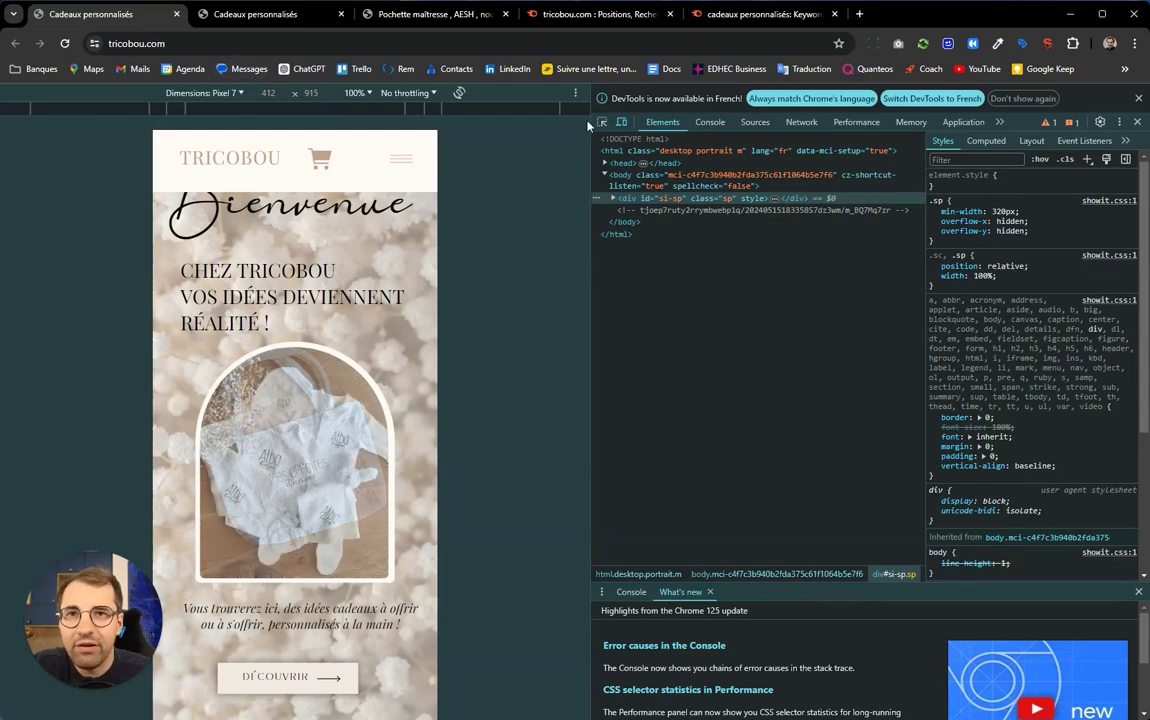
{"action": "left_click", "coordinate": [621, 121]}
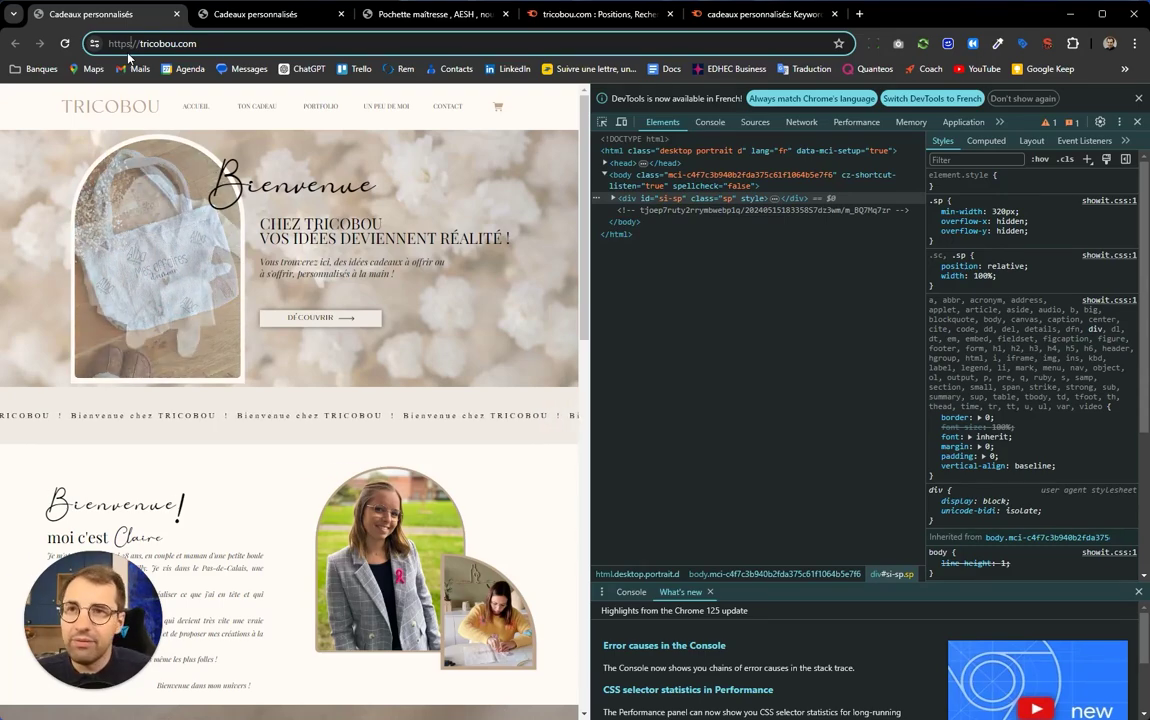
Load tricobou.com over http instead of https, view the site's connection security details and close them.
{"action": "key", "text": "BackSpace"}
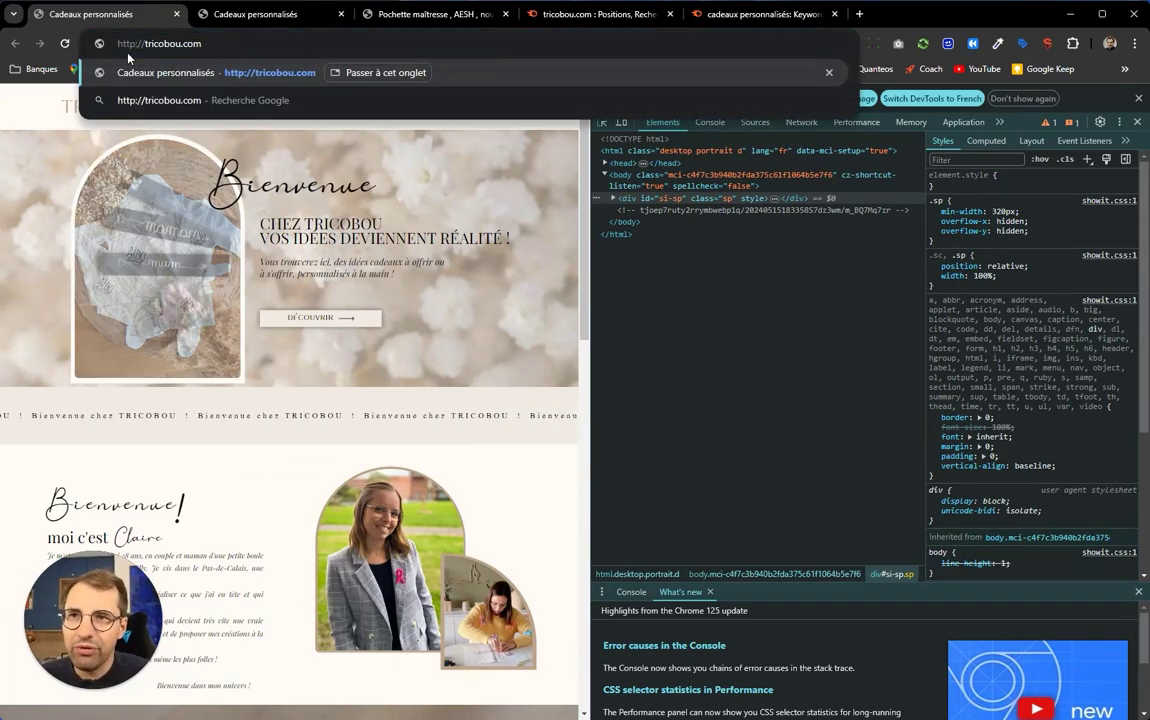
{"action": "key", "text": "Return"}
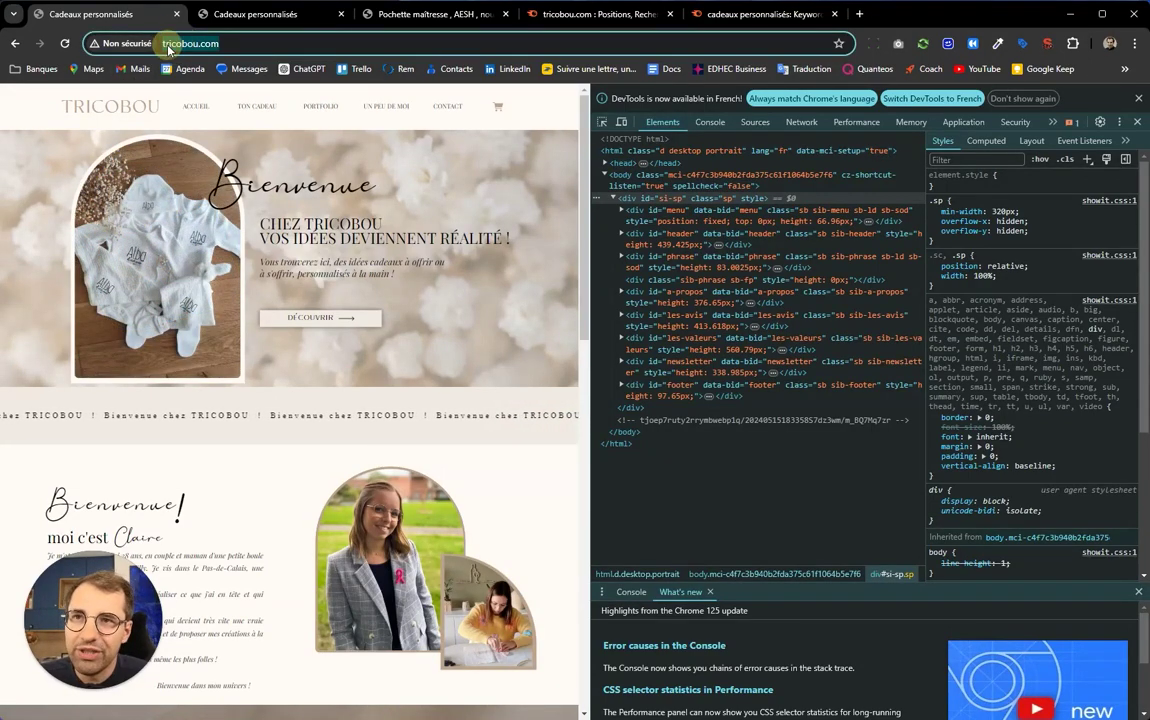
{"action": "left_click", "coordinate": [120, 44]}
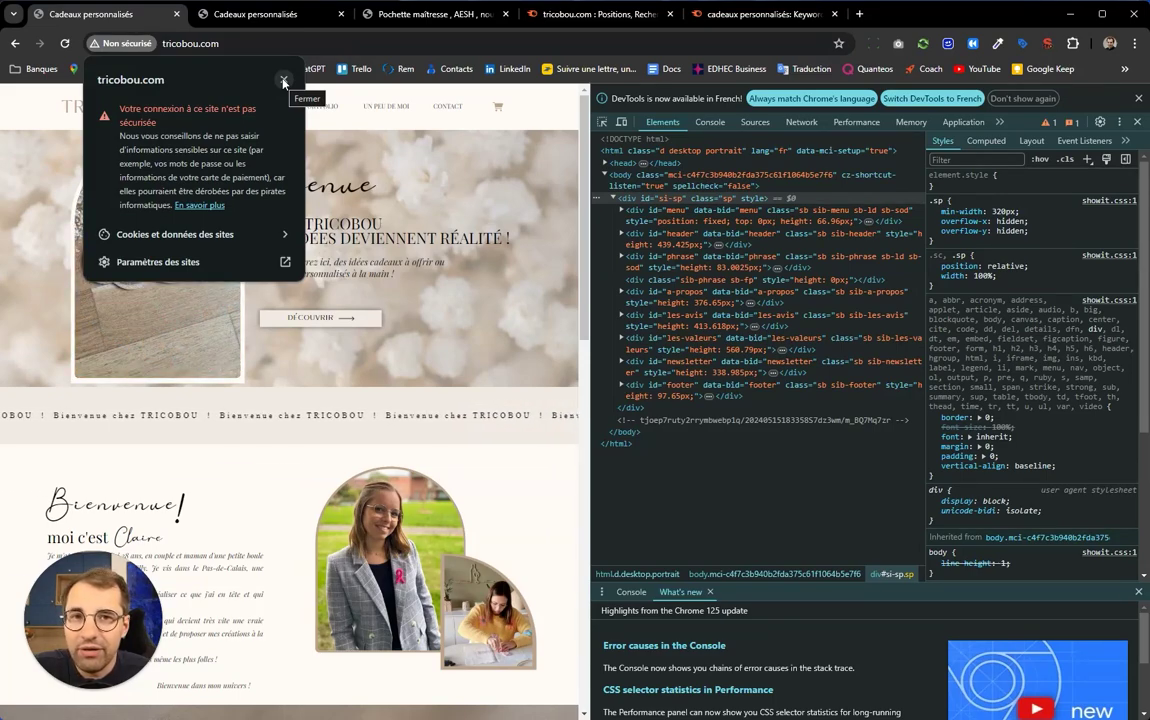
{"action": "left_click", "coordinate": [283, 82]}
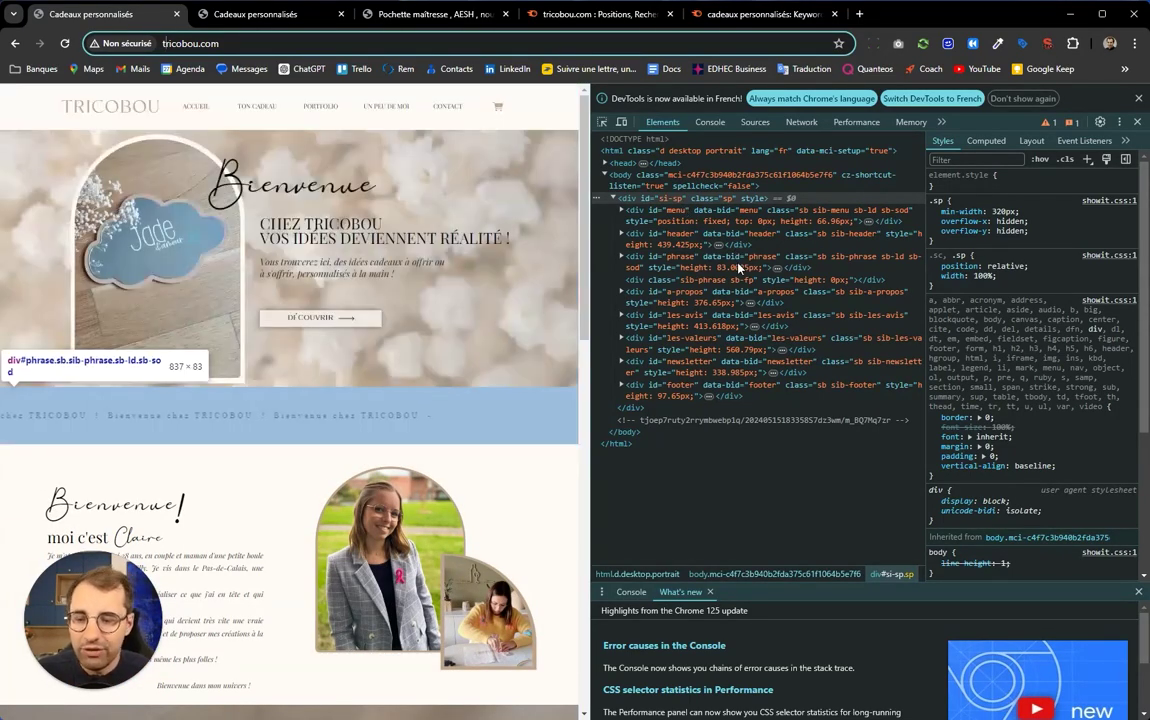
Search the home page's HTML code for "<h1>" in the developer tools.
{"action": "key", "text": "ctrl+f"}
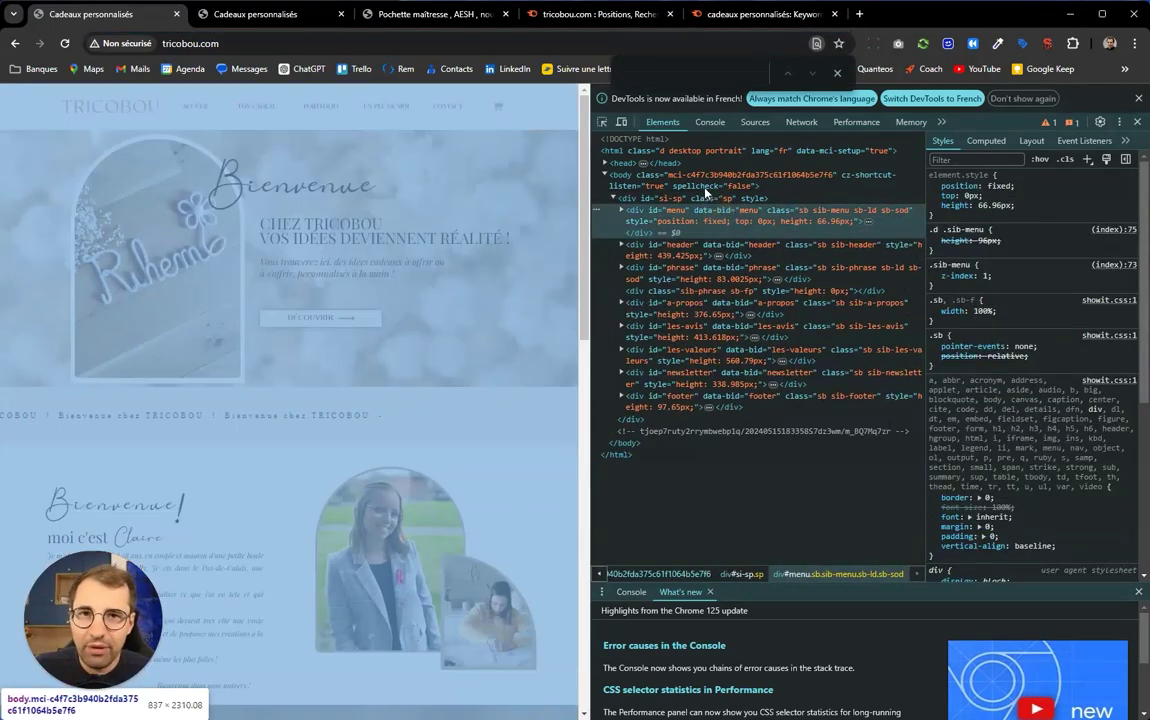
{"action": "left_click", "coordinate": [705, 192]}
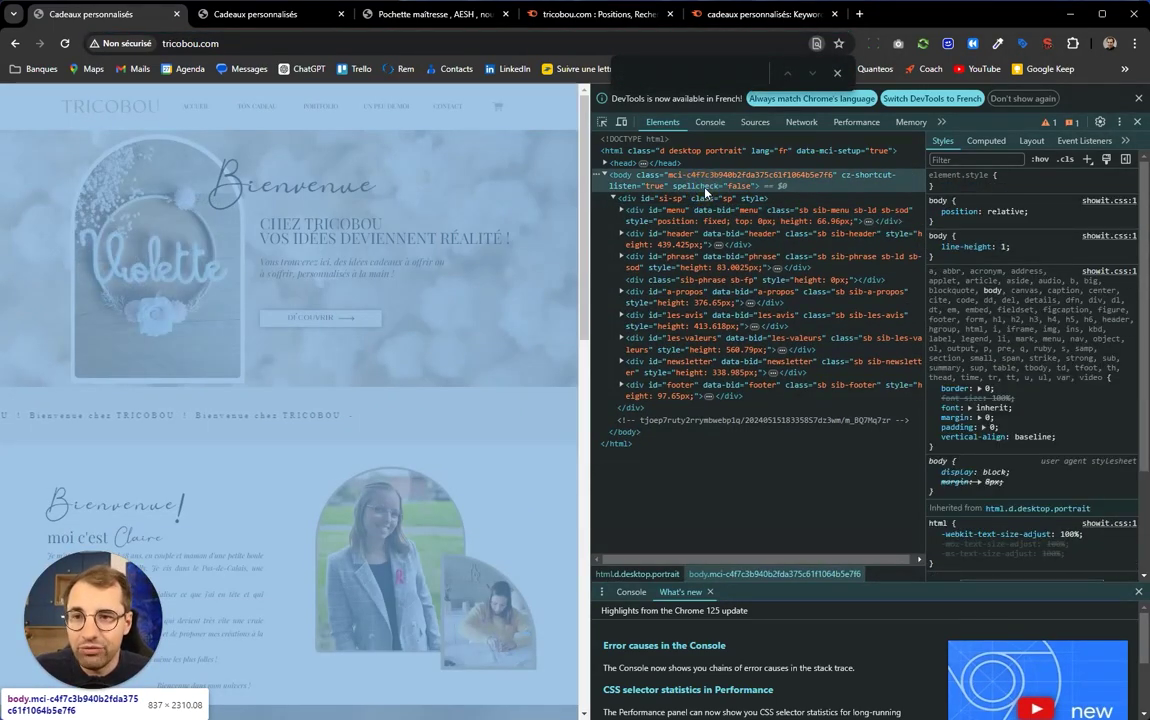
{"action": "key", "text": "ctrl+f"}
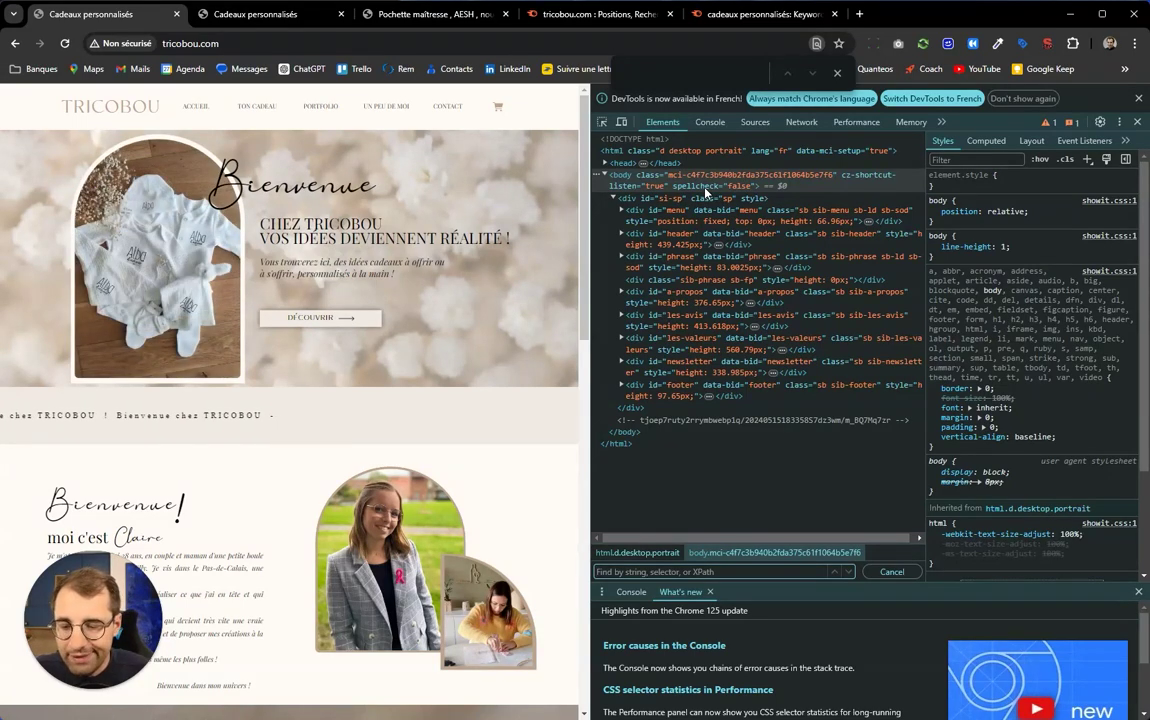
{"action": "type", "text": "<h1>"}
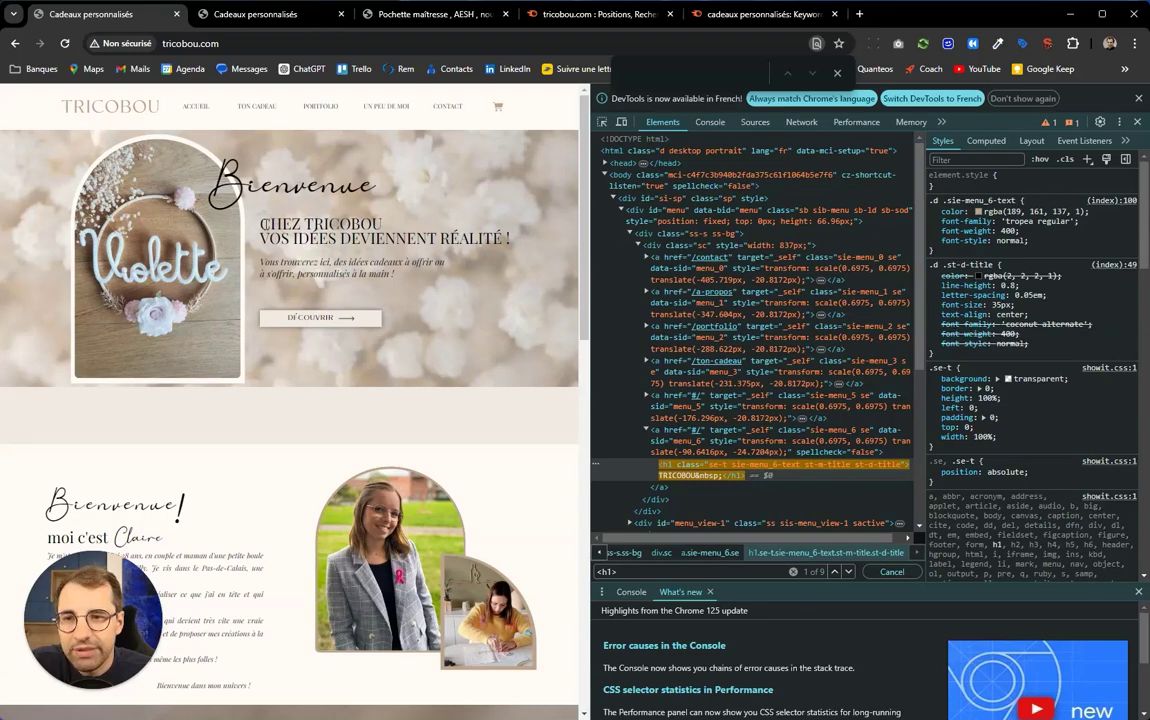
Examine the first six <h1> matches one by one against the page content, and close the developer tools and page search.
{"action": "mouse_move", "coordinate": [263, 222]}
{"action": "left_mouse_down"}
{"action": "mouse_move", "coordinate": [338, 228]}
{"action": "mouse_move", "coordinate": [285, 221]}
{"action": "left_mouse_up"}
{"action": "left_click", "coordinate": [273, 225]}
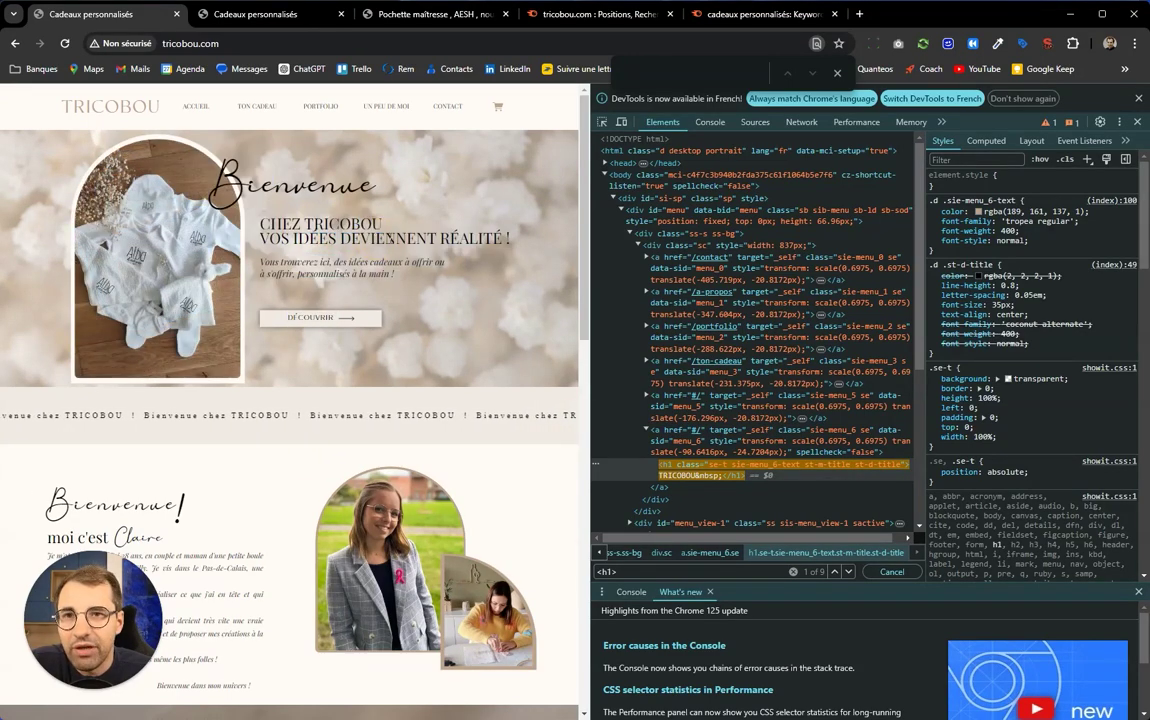
{"action": "left_click", "coordinate": [848, 576]}
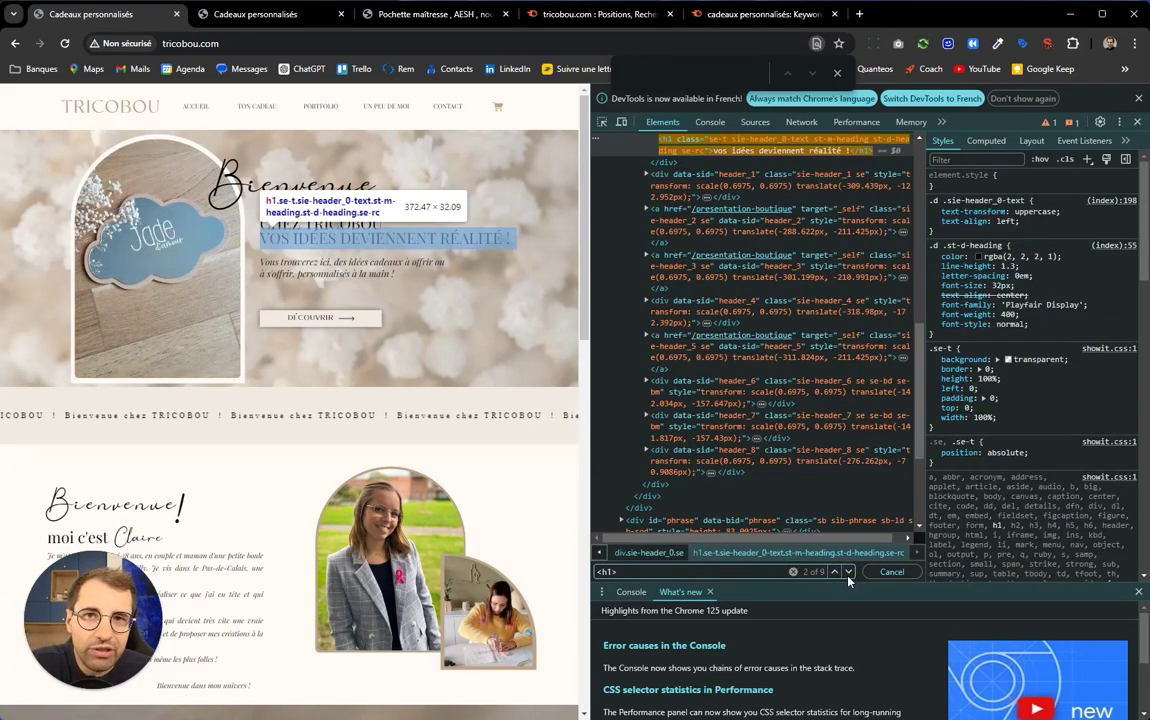
{"action": "left_click", "coordinate": [848, 573]}
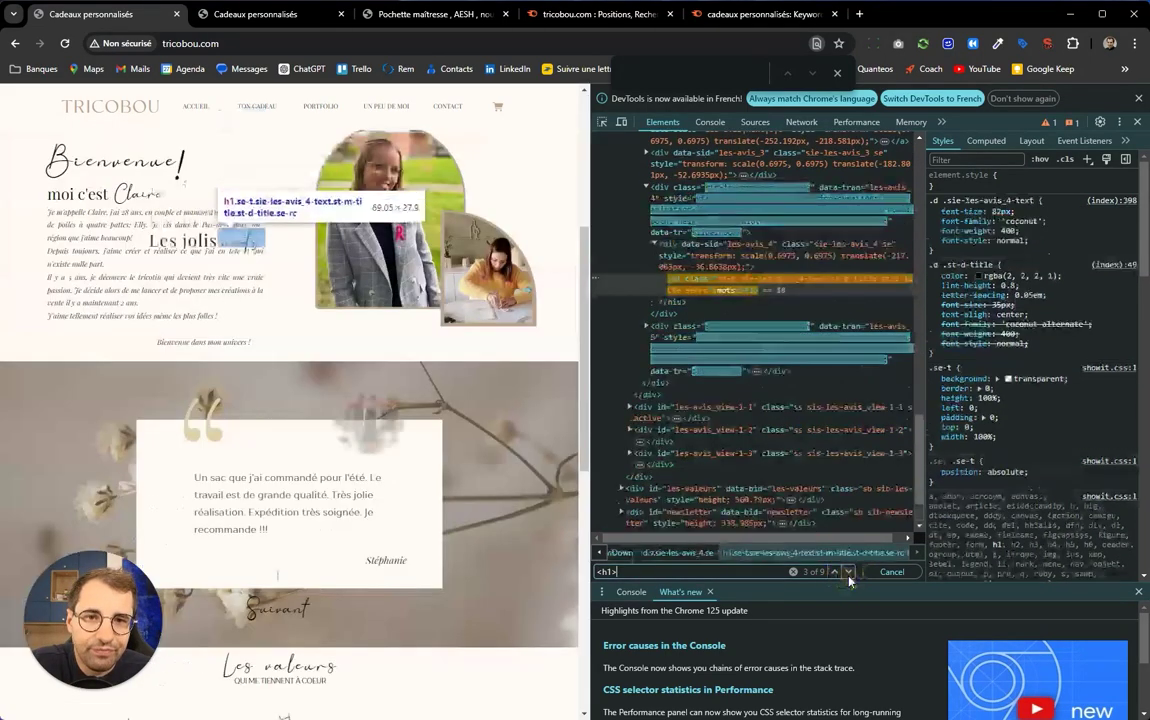
{"action": "left_click", "coordinate": [848, 573]}
{"action": "left_click", "coordinate": [848, 573]}
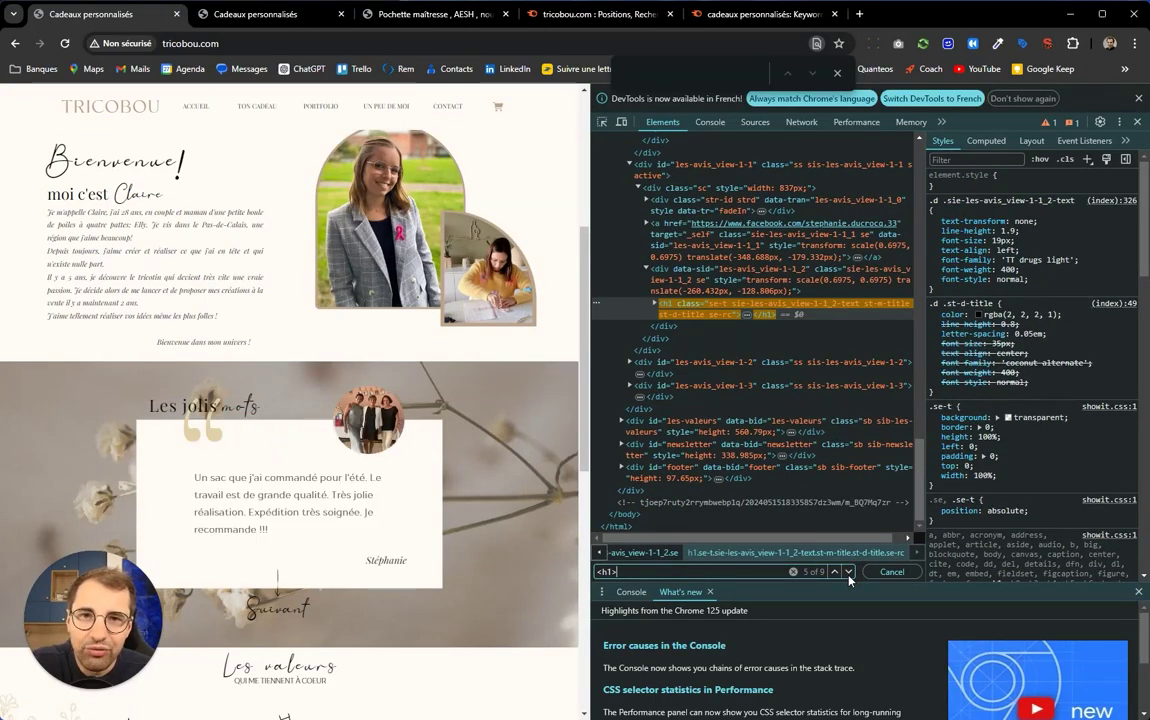
{"action": "left_click", "coordinate": [848, 573]}
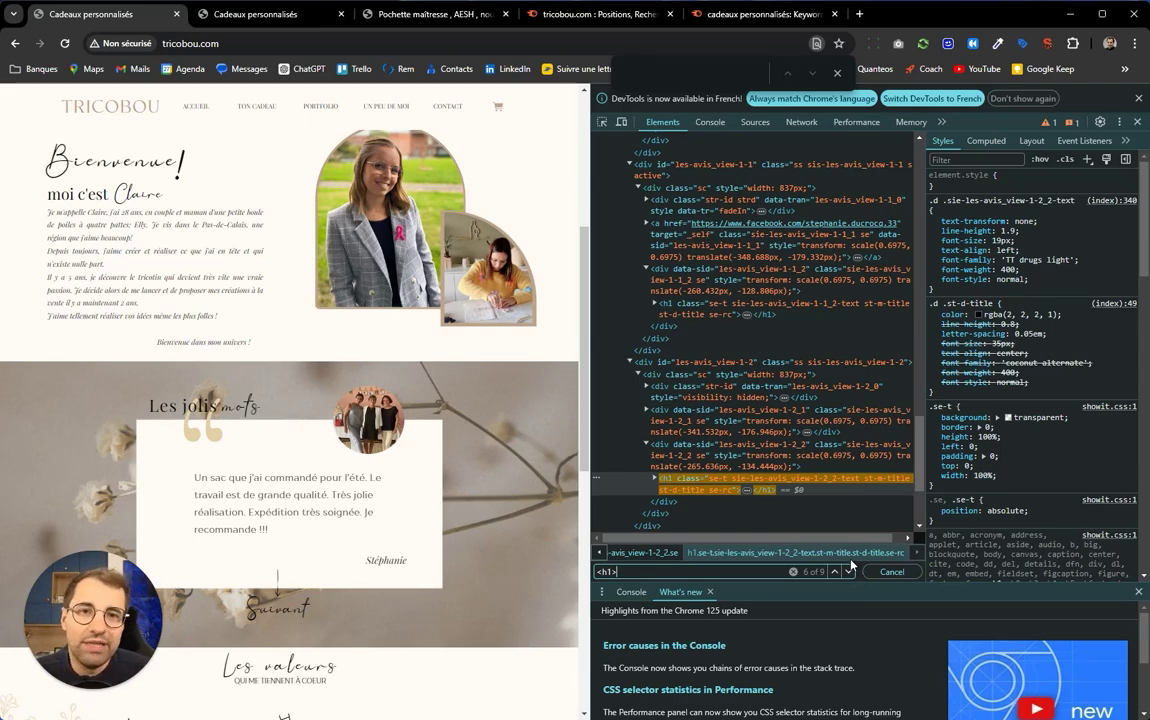
{"action": "scroll", "coordinate": [794, 440], "scroll_direction": "up", "scroll_amount": 2}
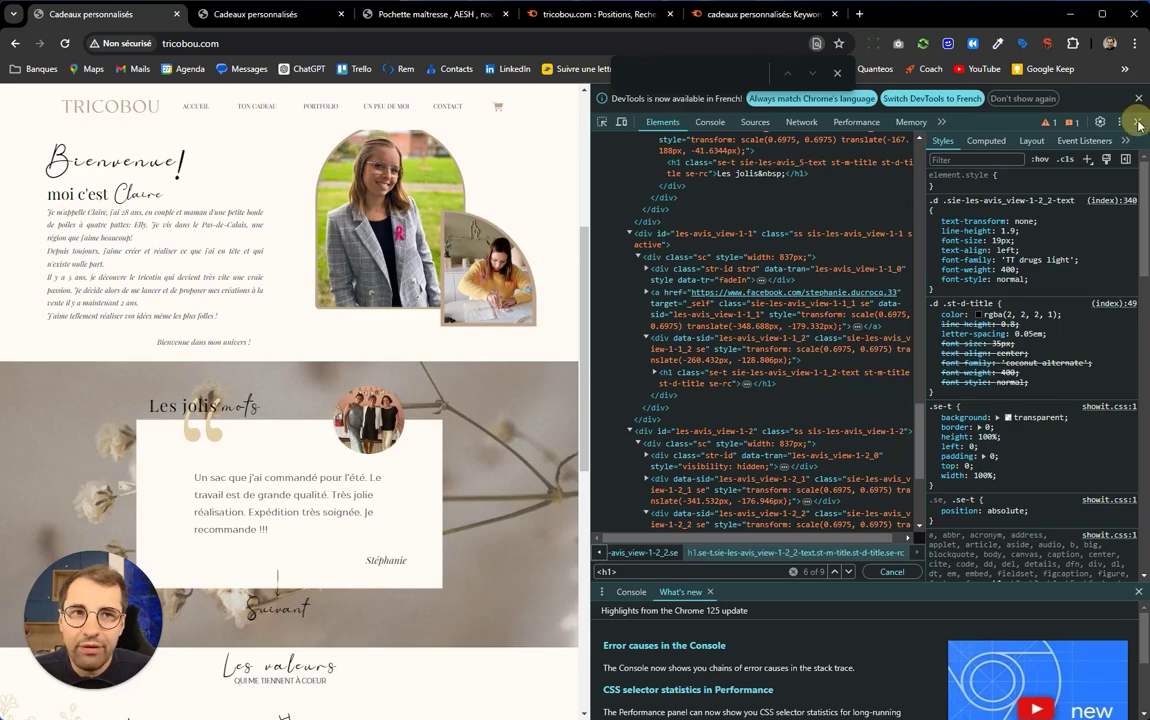
{"action": "key", "text": "F12"}
{"action": "left_click", "coordinate": [837, 72]}
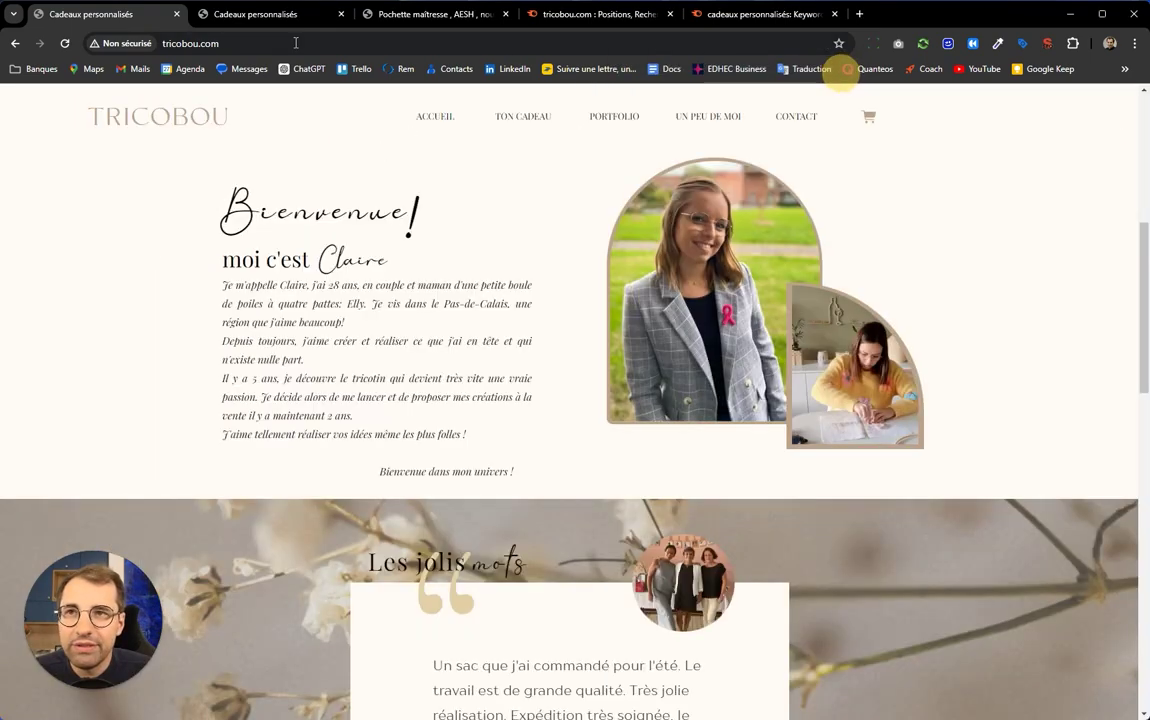
Open the site's "Ton cadeau" page and bring the WordPad document with the title back into view.
{"action": "left_click", "coordinate": [494, 124]}
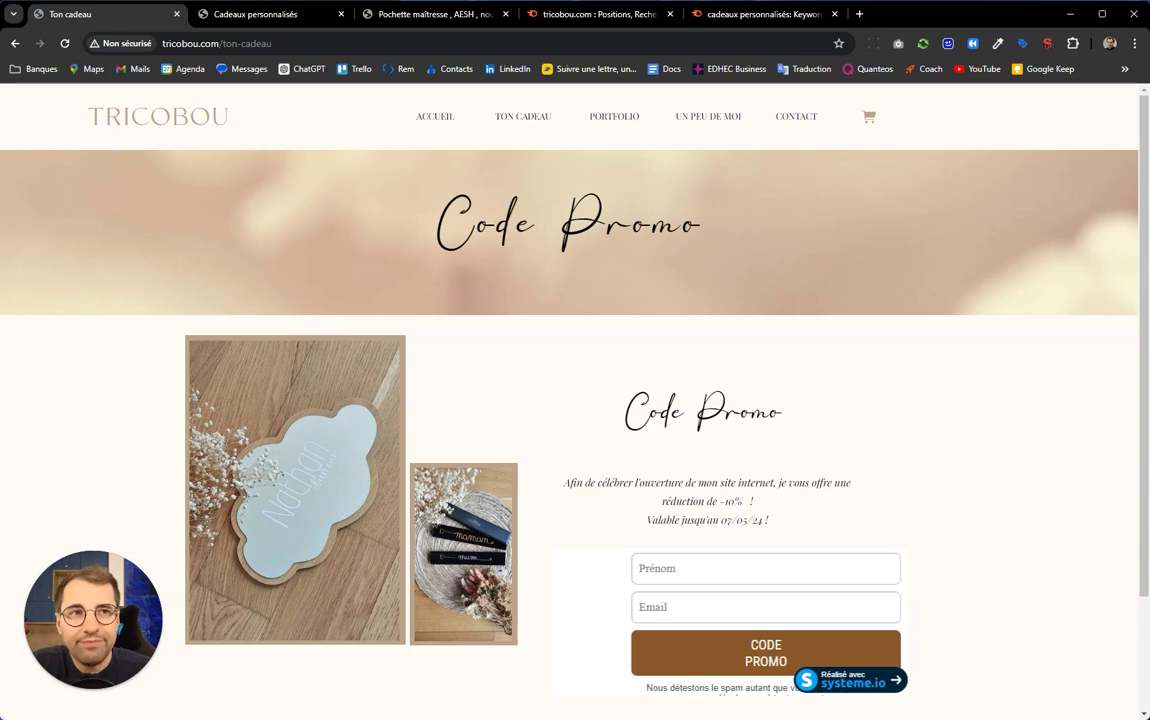
{"action": "left_click_drag", "start_coordinate": [1149, 120], "coordinate": [868, 188]}
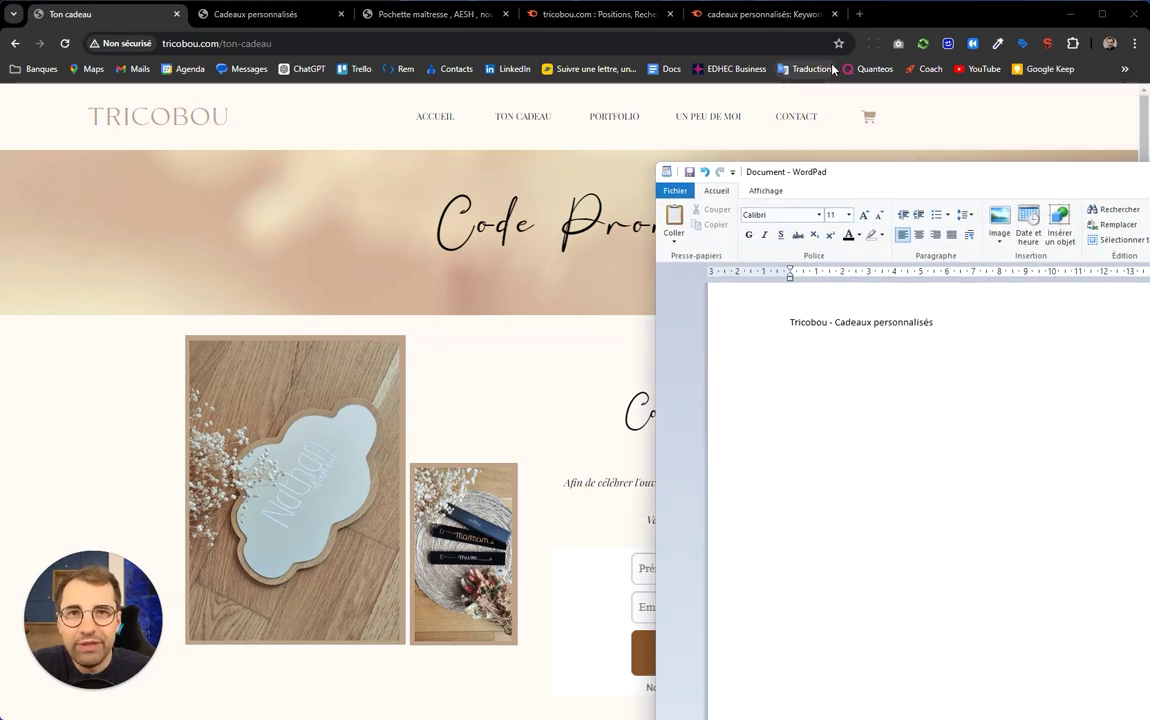
Search Google for "cadeaux fete des meres" in a new browser tab and look through the result titles.
{"action": "left_click", "coordinate": [860, 14]}
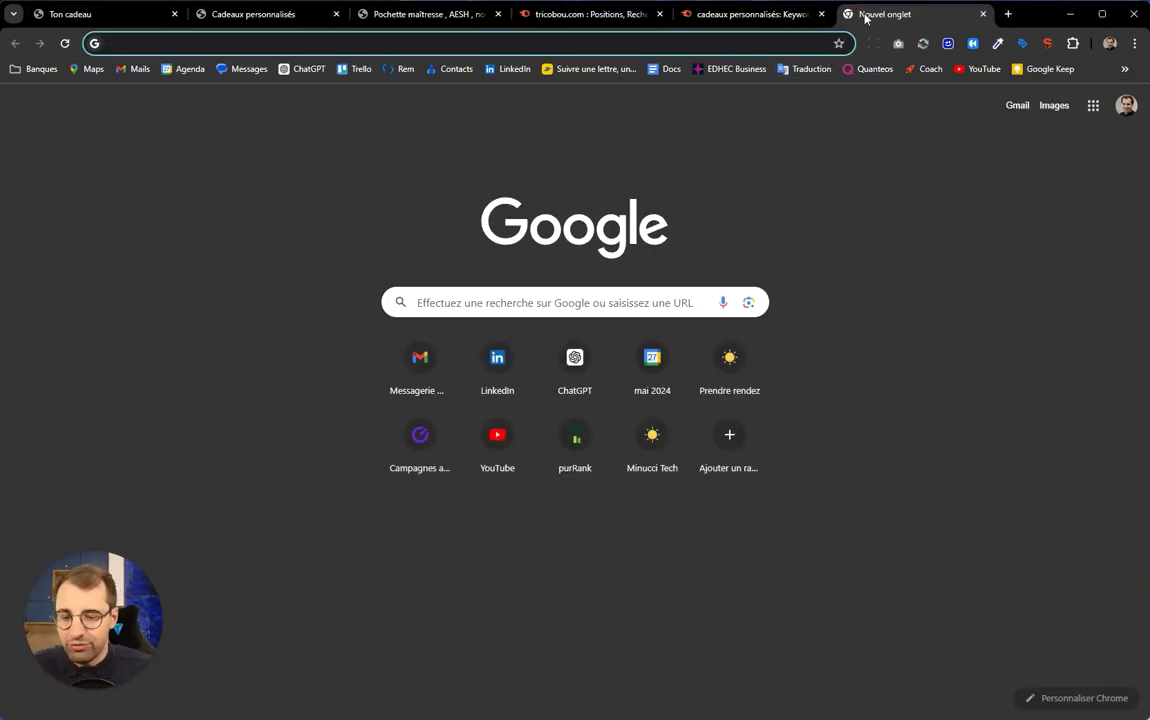
{"action": "type", "text": "cadeaux"}
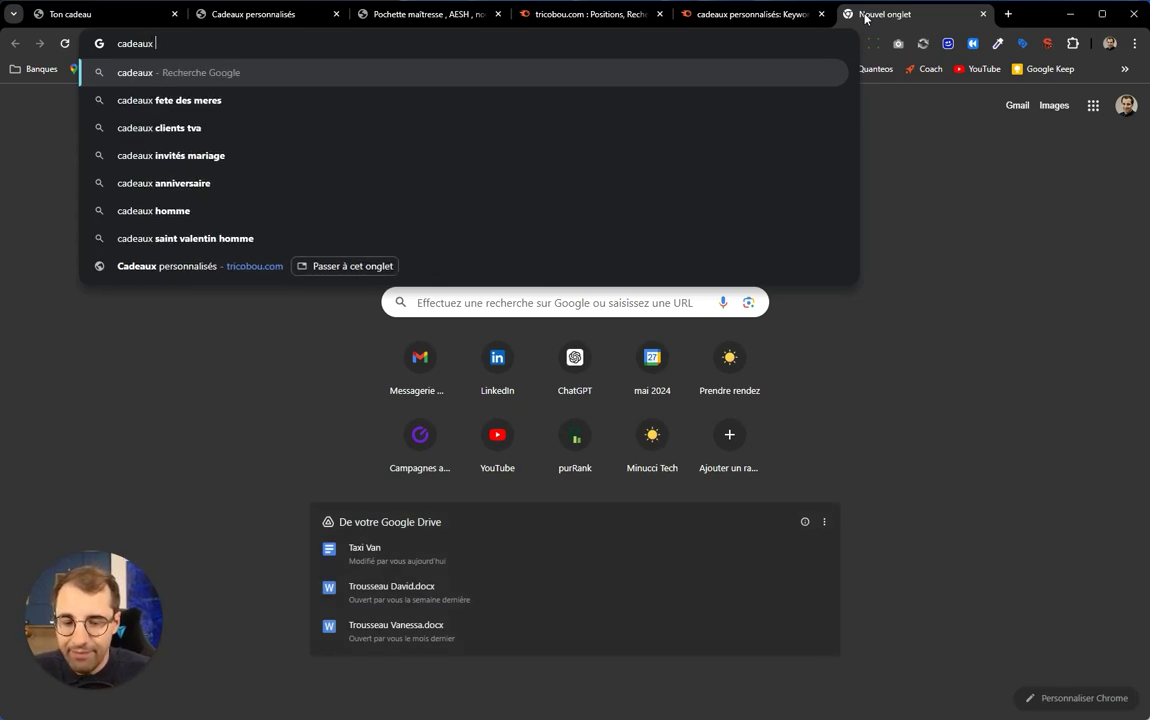
{"action": "left_click", "coordinate": [135, 99]}
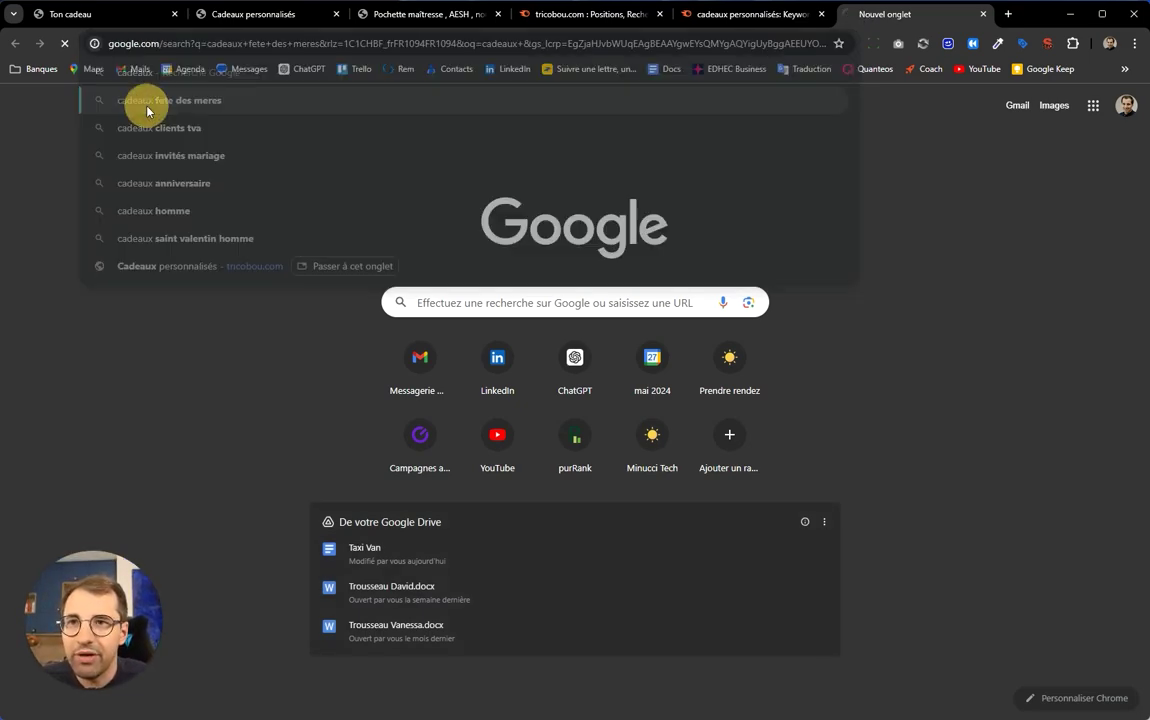
{"action": "scroll", "coordinate": [145, 255], "scroll_direction": "down", "scroll_amount": 6}
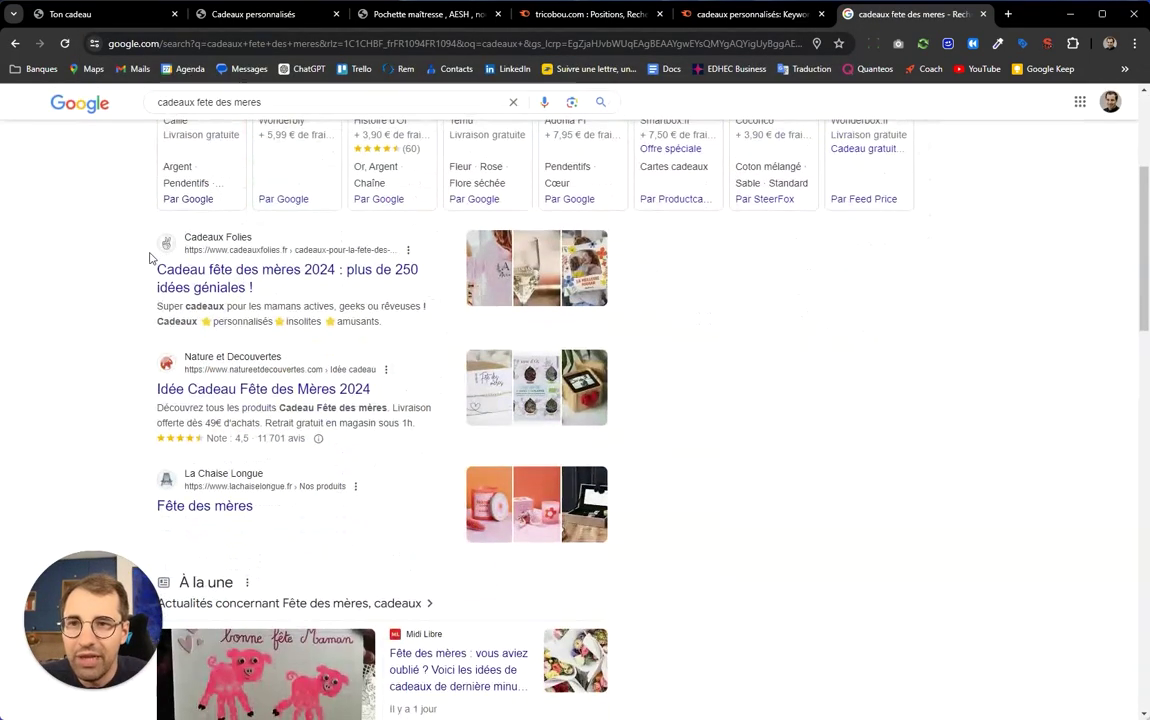
Examine how the lower Google results for "cadeaux fete des meres" word their titles.
{"action": "scroll", "coordinate": [140, 270], "scroll_direction": "down", "scroll_amount": 8}
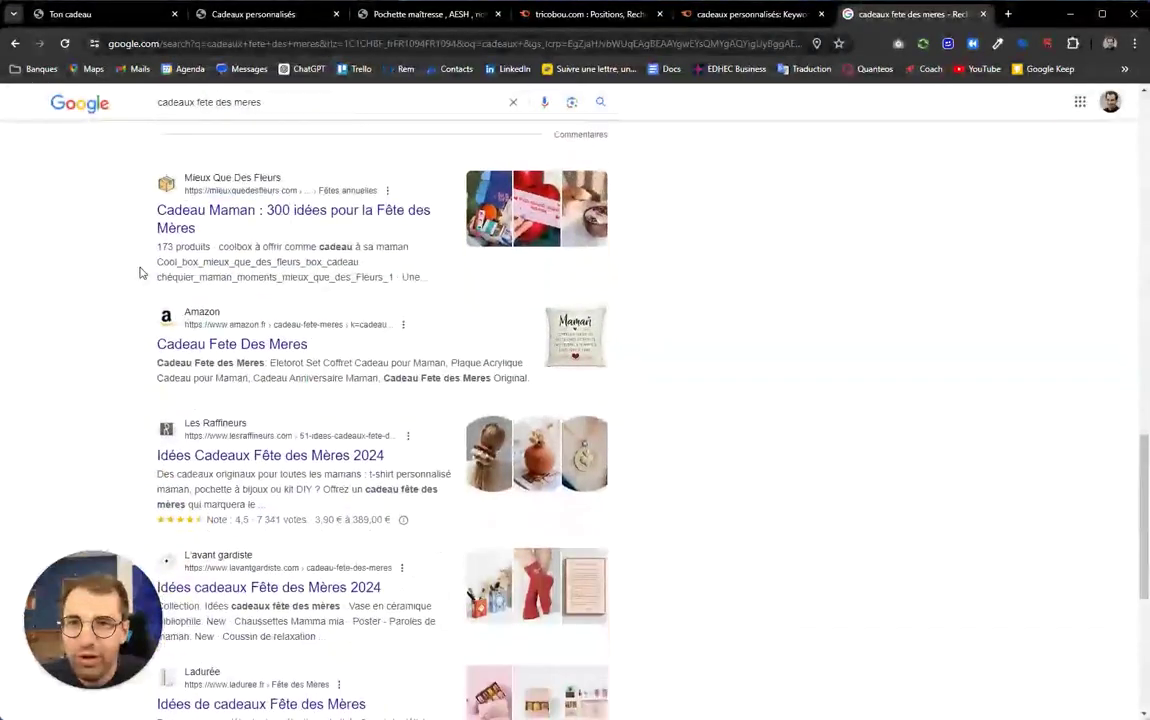
{"action": "scroll", "coordinate": [140, 271], "scroll_direction": "down", "scroll_amount": 3}
{"action": "scroll", "coordinate": [140, 271], "scroll_direction": "down", "scroll_amount": 5}
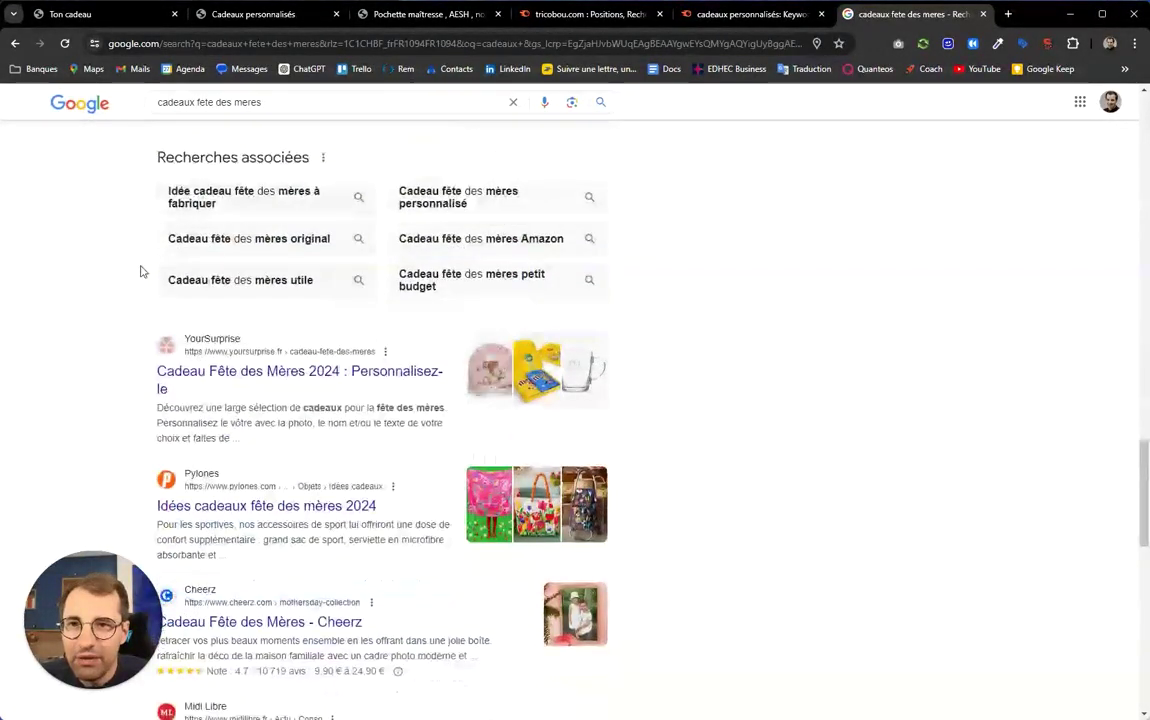
{"action": "scroll", "coordinate": [140, 271], "scroll_direction": "up", "scroll_amount": 1}
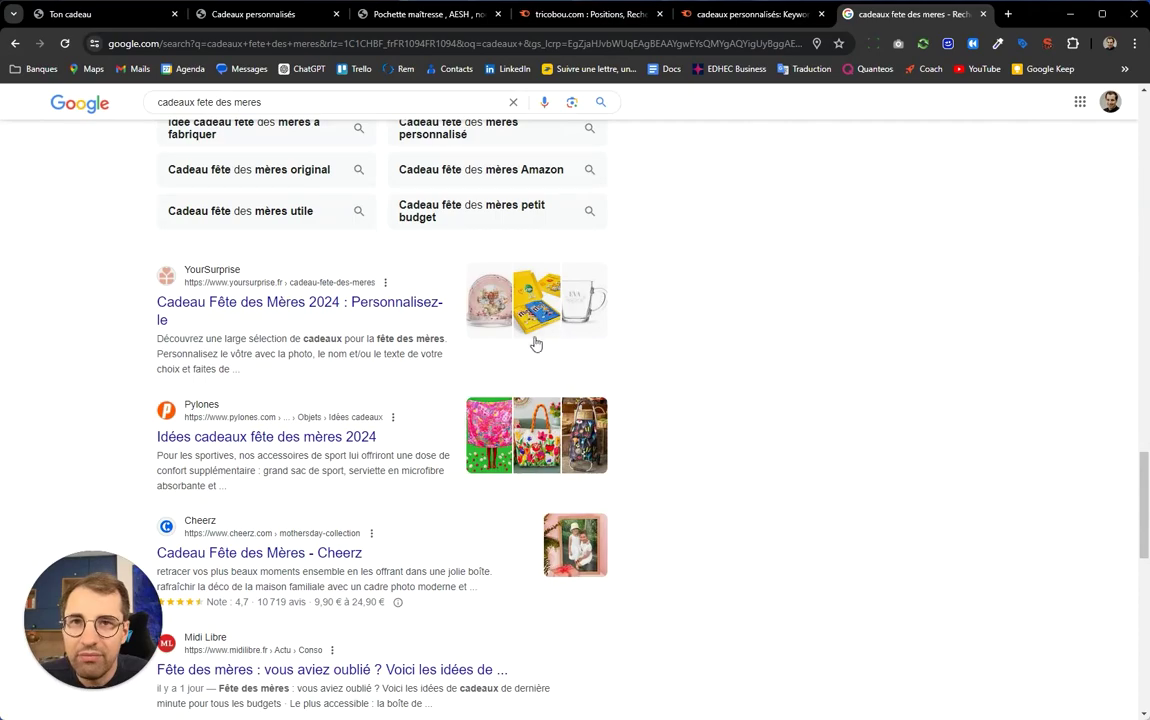
{"action": "scroll", "coordinate": [512, 355], "scroll_direction": "up", "scroll_amount": 20}
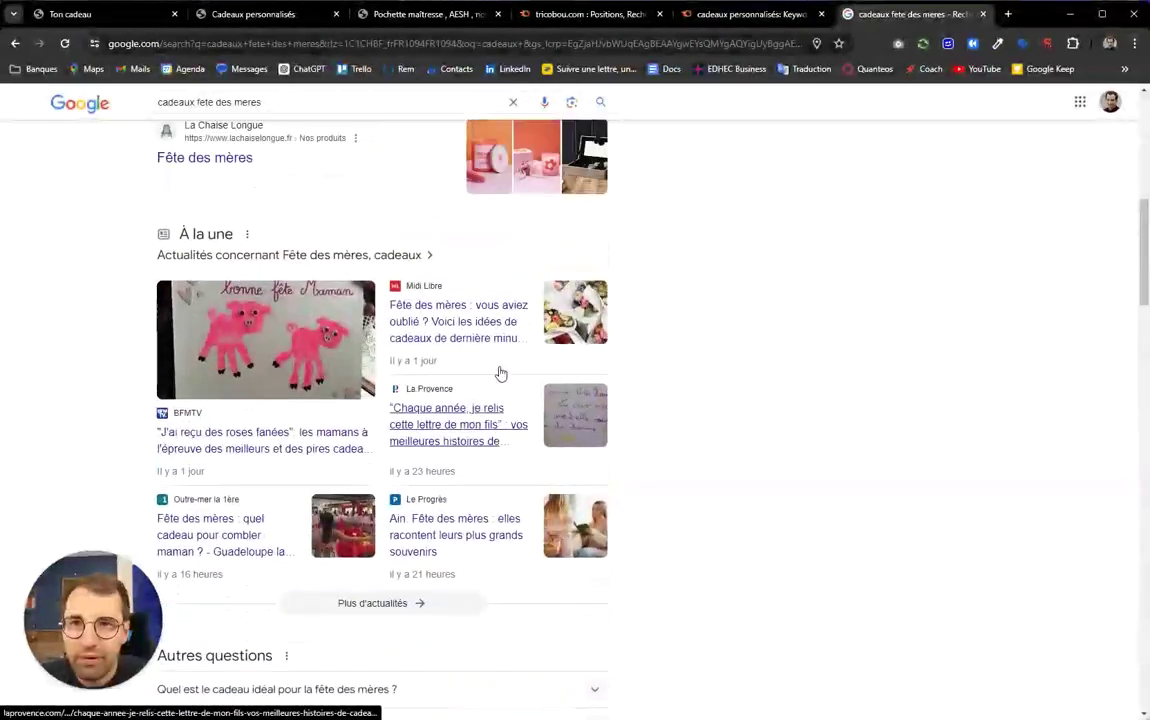
{"action": "scroll", "coordinate": [497, 374], "scroll_direction": "down", "scroll_amount": 18}
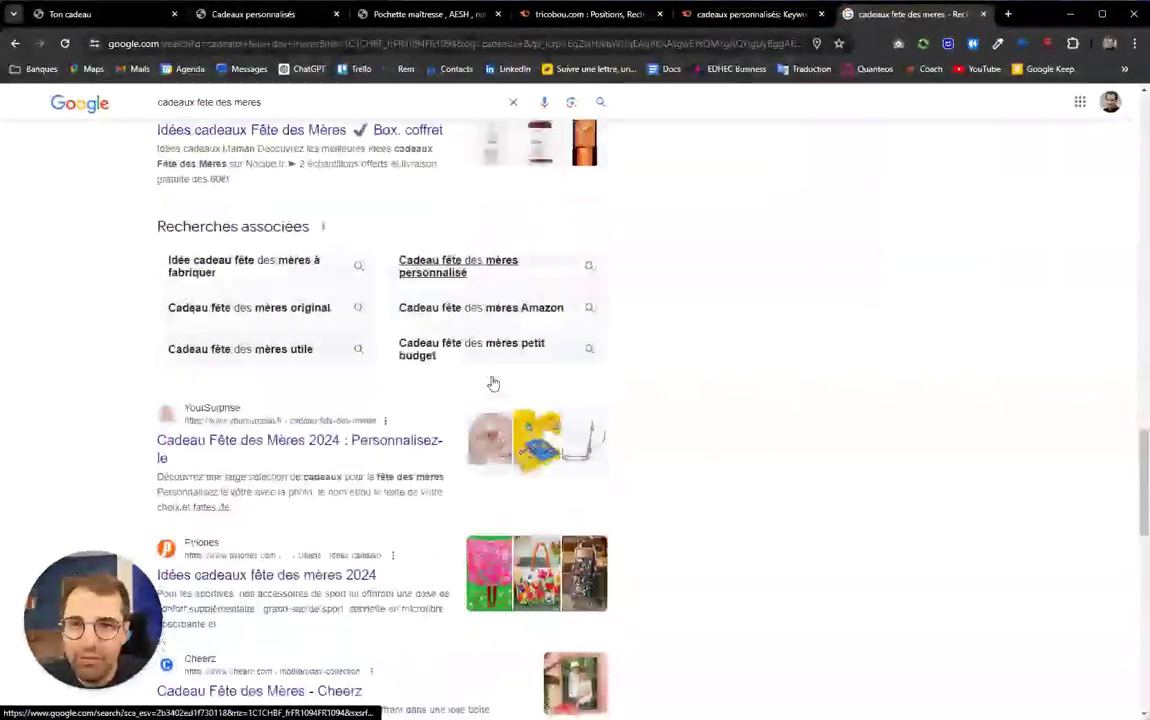
{"action": "scroll", "coordinate": [489, 383], "scroll_direction": "down", "scroll_amount": 5}
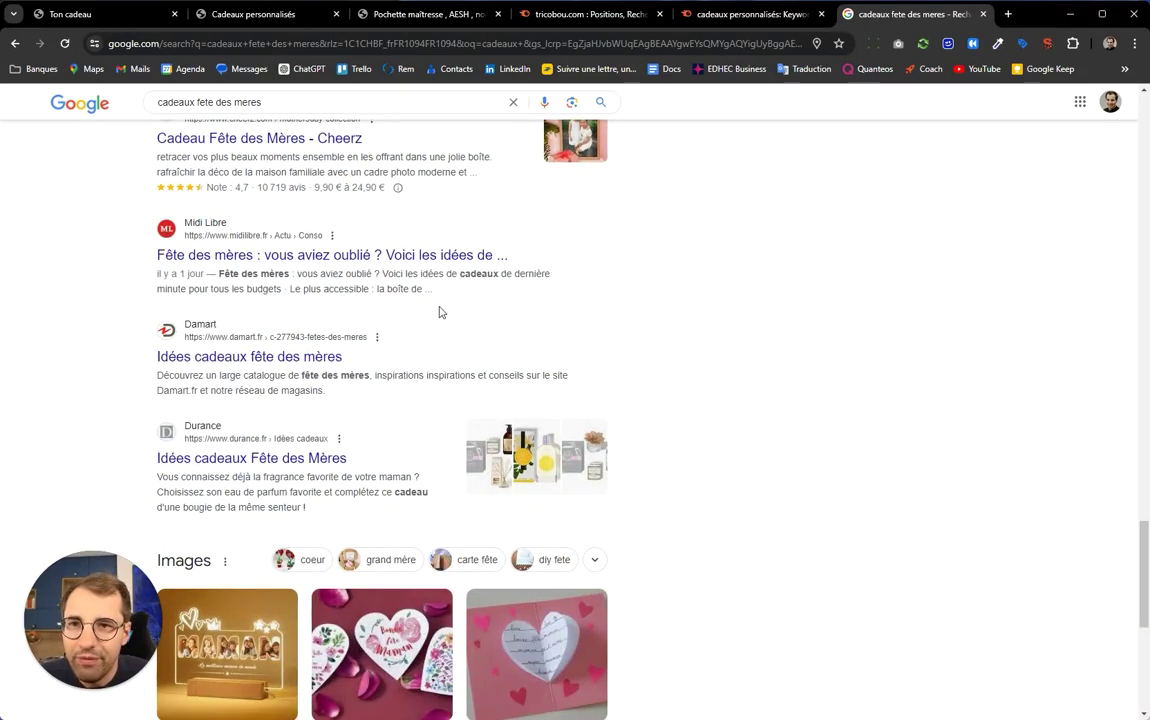
Copy YourSurprise's result title "Cadeau Fête des Mères 2024 : Personnalisez-le" onto a new line under the Tricobou title in the WordPad document.
{"action": "scroll", "coordinate": [438, 325], "scroll_direction": "up", "scroll_amount": 2}
{"action": "scroll", "coordinate": [438, 331], "scroll_direction": "up", "scroll_amount": 2}
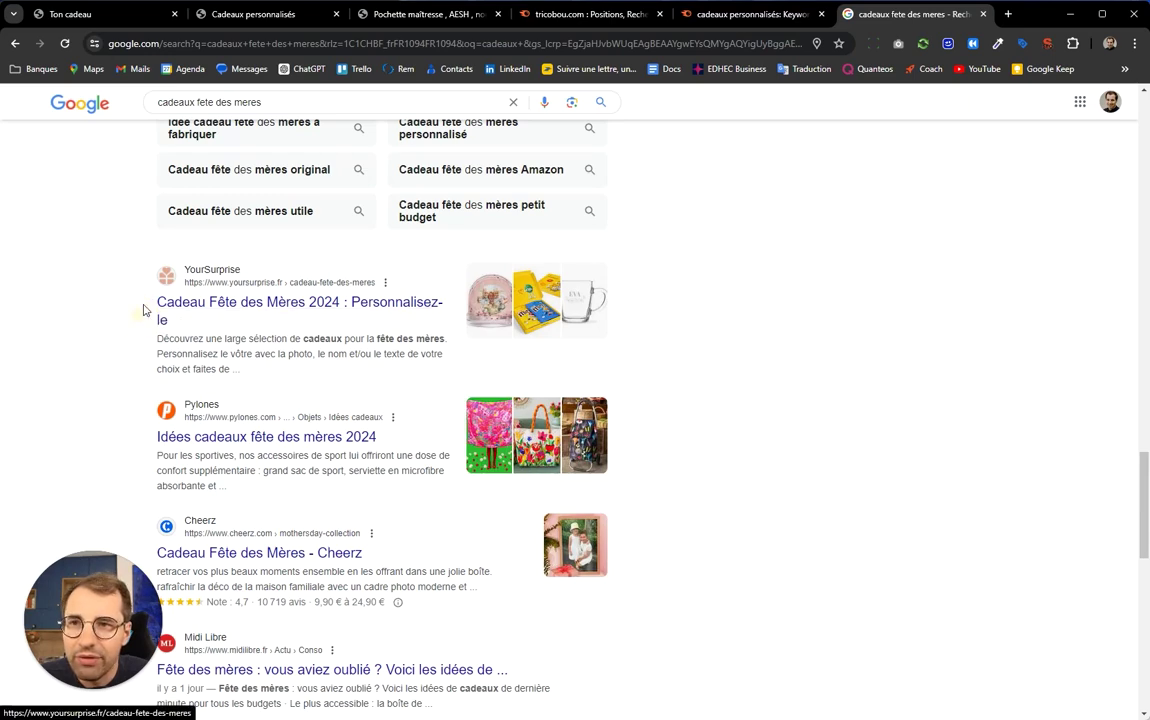
{"action": "left_click_drag", "start_coordinate": [148, 300], "coordinate": [181, 316]}
{"action": "key", "text": "ctrl+c"}
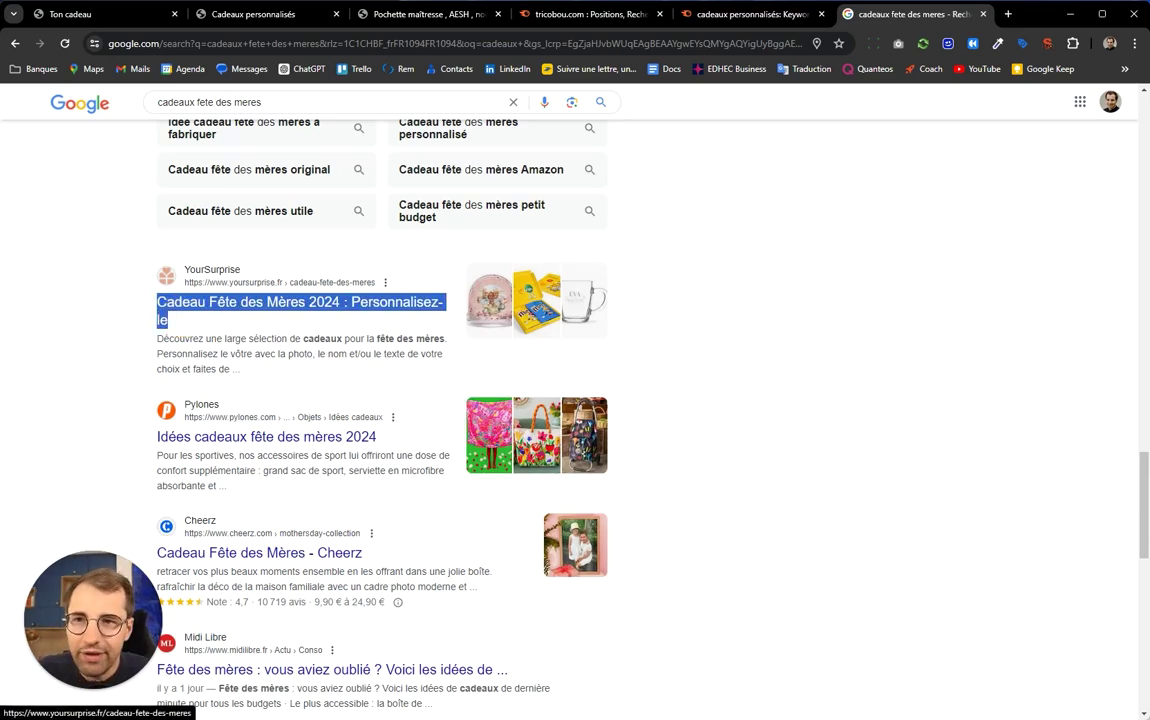
{"action": "left_click_drag", "start_coordinate": [1149, 162], "coordinate": [842, 157]}
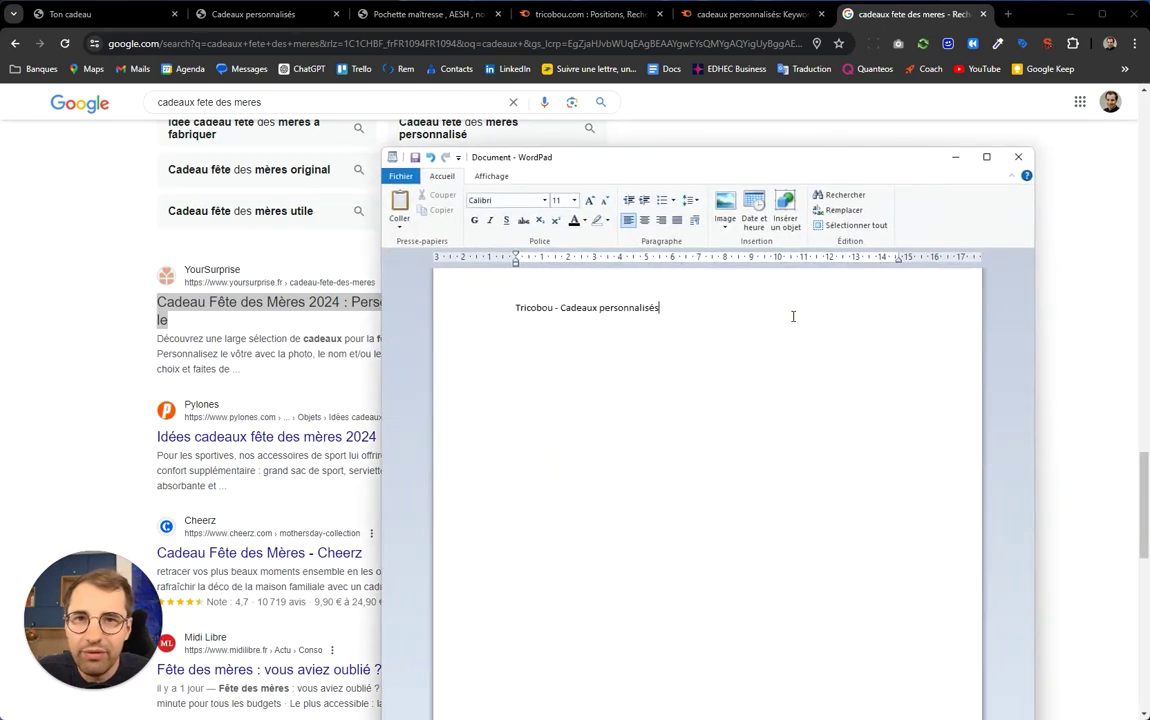
{"action": "key", "text": "Return"}
{"action": "key", "text": "ctrl+v"}
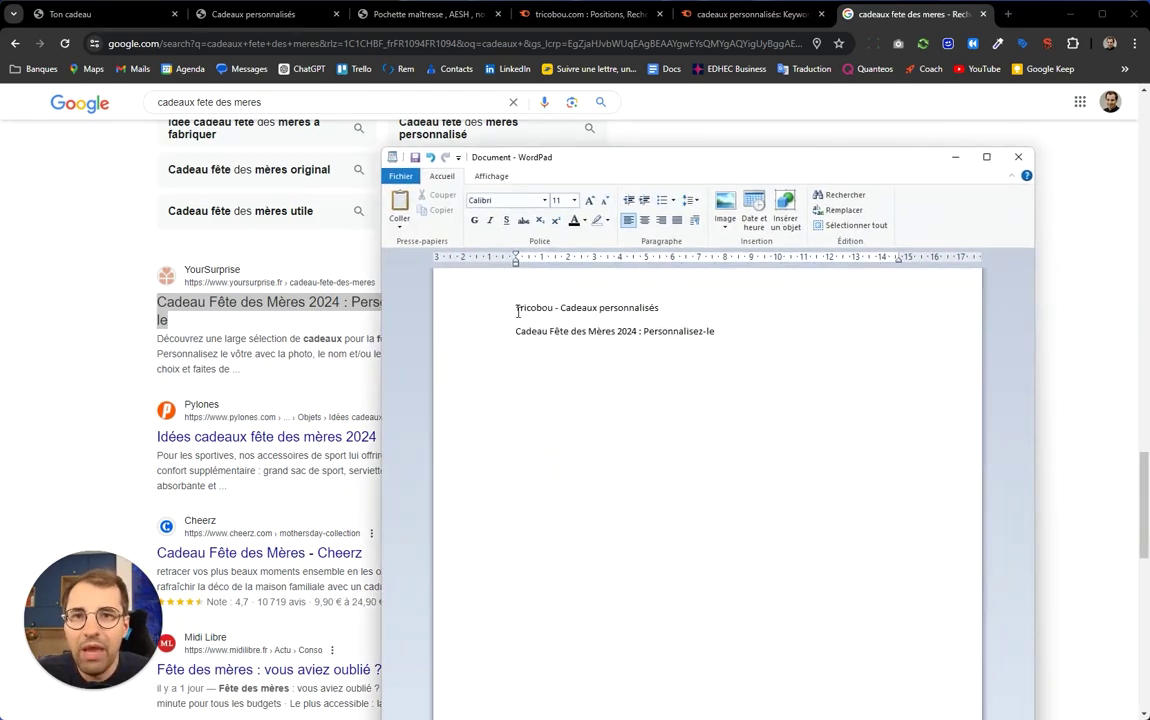
Compare the YourSurprise title with the Tricobou title in WordPad, and move the document off the search results.
{"action": "left_click_drag", "start_coordinate": [517, 330], "coordinate": [719, 334]}
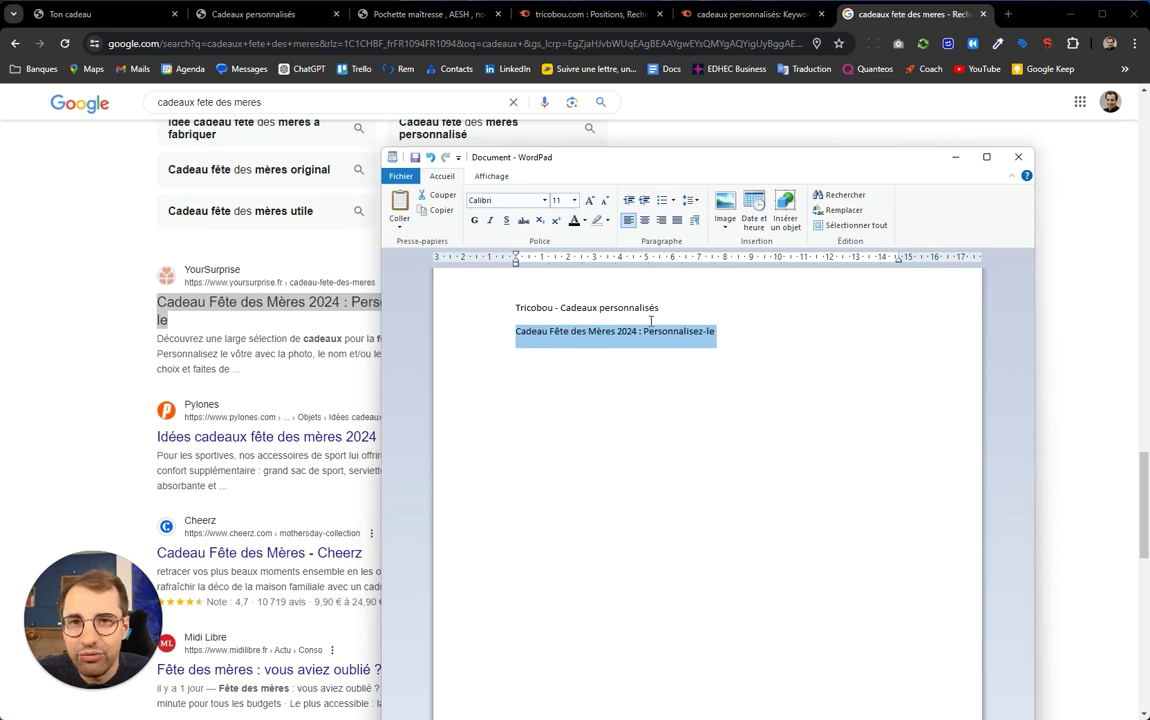
{"action": "left_click", "coordinate": [688, 308]}
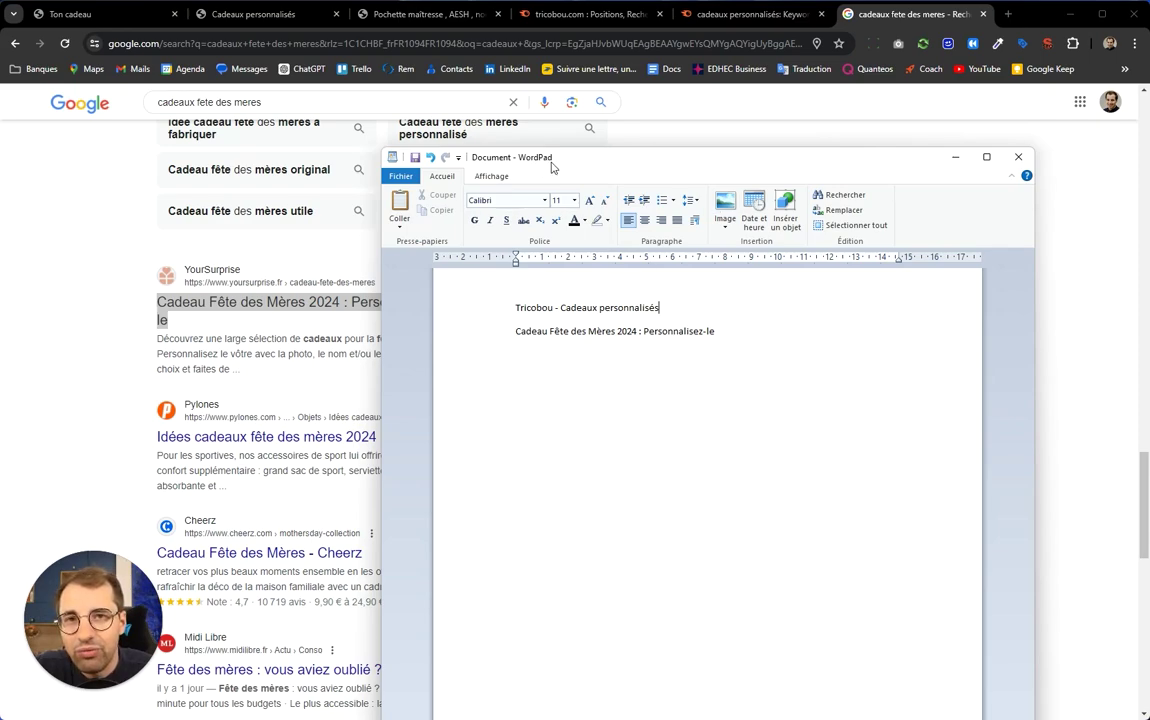
{"action": "left_click_drag", "start_coordinate": [548, 158], "coordinate": [1149, 148]}
{"action": "left_click", "coordinate": [729, 290]}
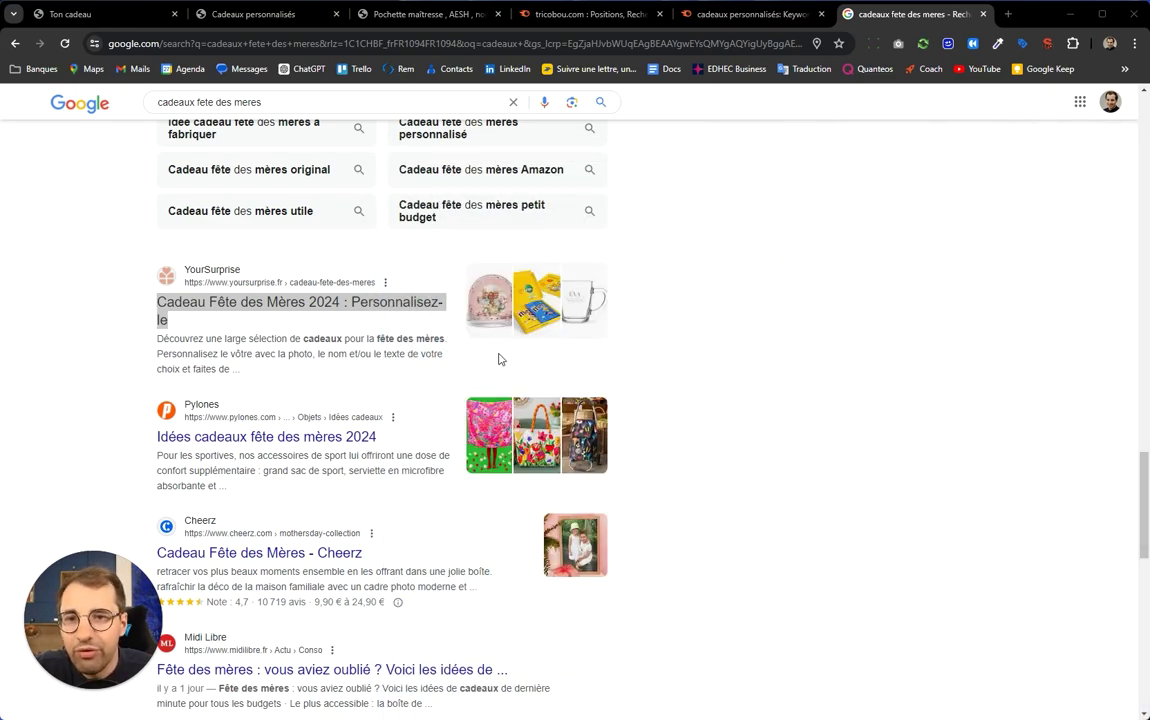
Look over the remaining mother's day result titles and close the Google results tab.
{"action": "scroll", "coordinate": [521, 341], "scroll_direction": "down", "scroll_amount": 5}
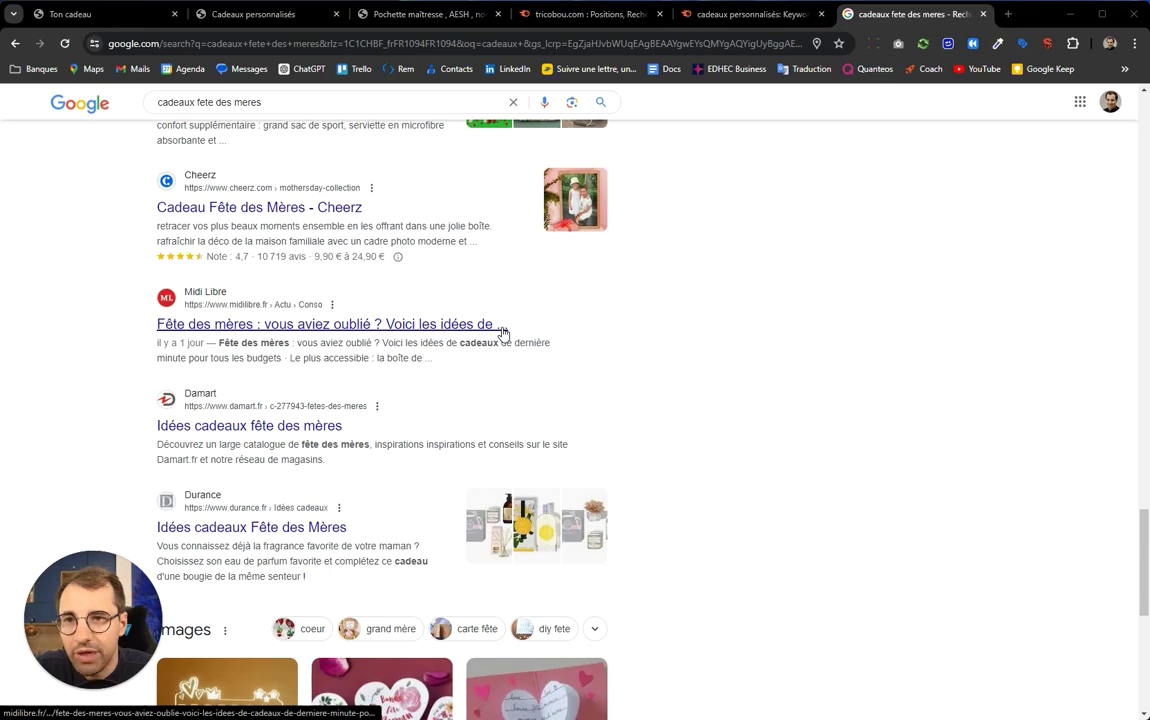
{"action": "scroll", "coordinate": [483, 362], "scroll_direction": "down", "scroll_amount": 10}
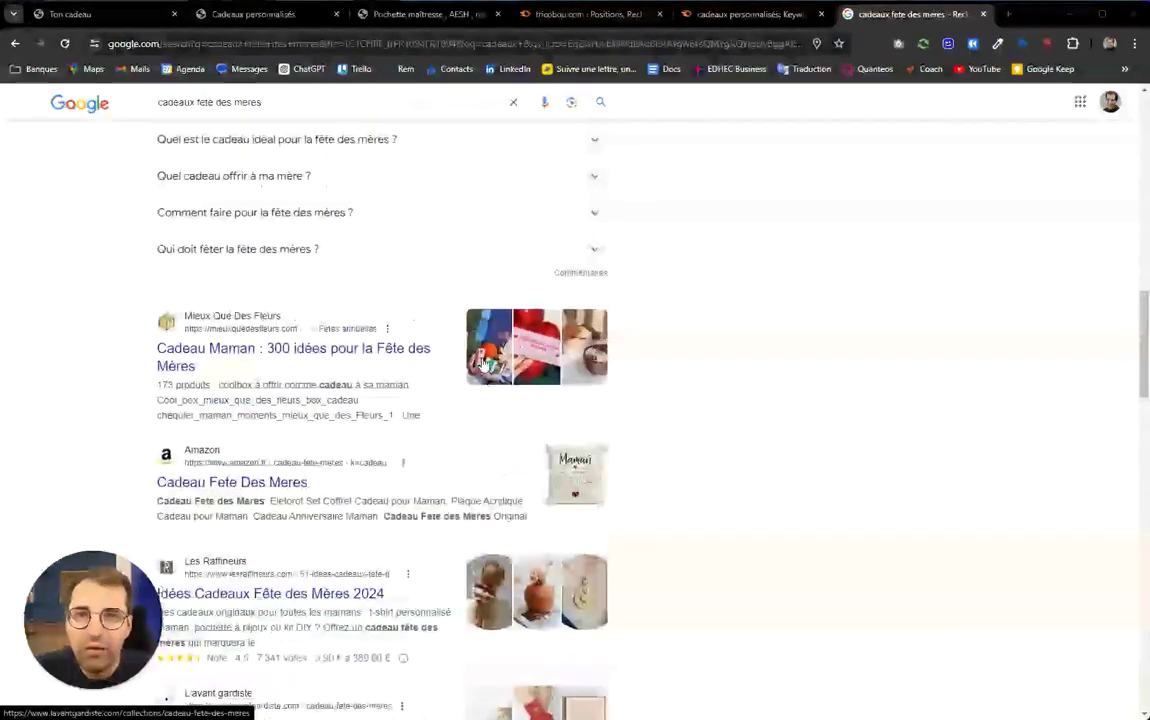
{"action": "scroll", "coordinate": [483, 363], "scroll_direction": "up", "scroll_amount": 15}
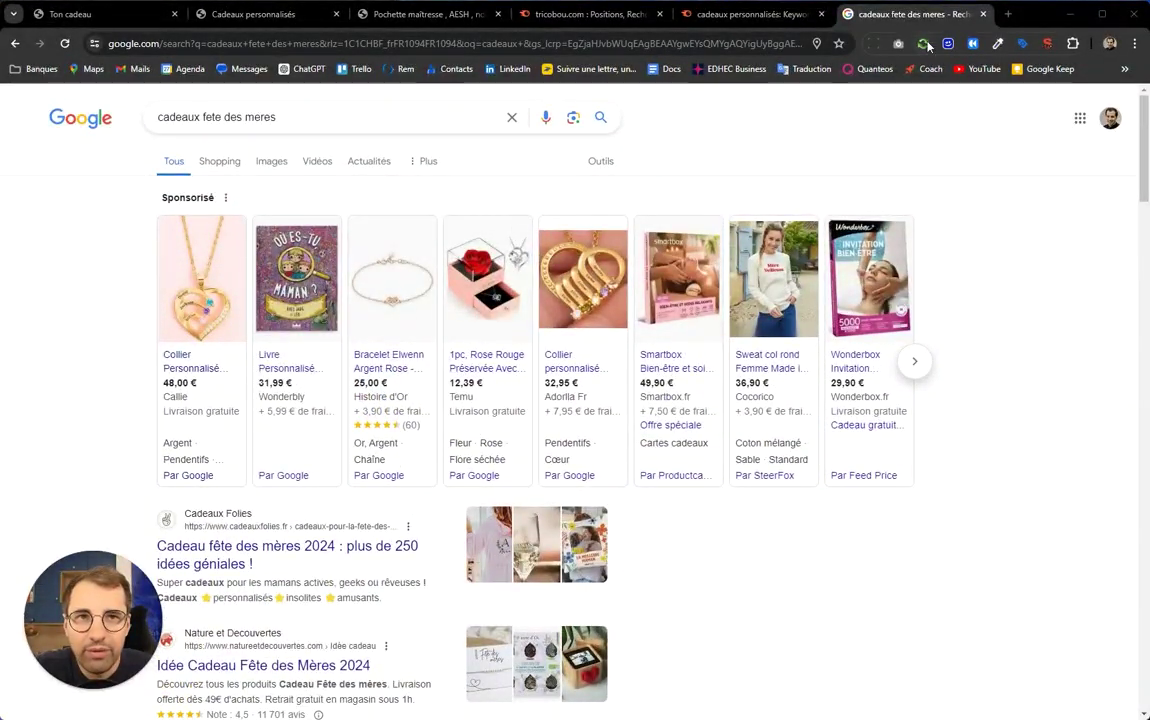
{"action": "left_click", "coordinate": [982, 14]}
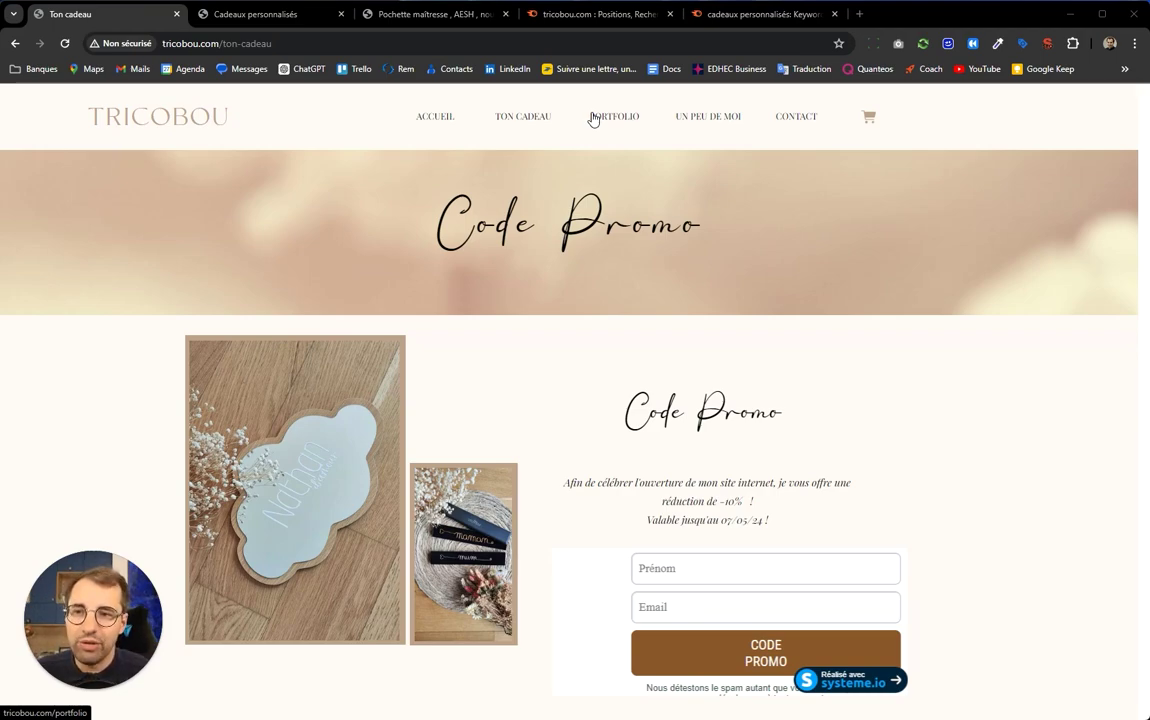
Test the "Accueil" and "Ton cadeau" navigation links from the site's "Ton cadeau" page.
{"action": "left_click", "coordinate": [513, 125]}
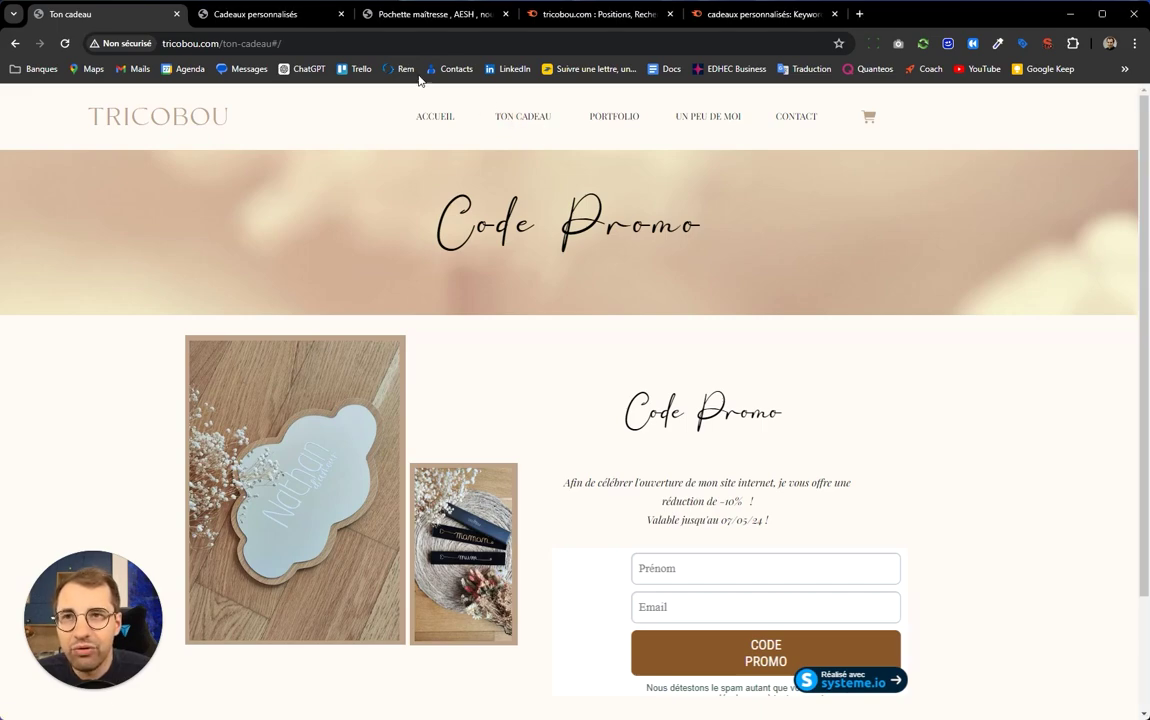
{"action": "left_click", "coordinate": [432, 127]}
{"action": "left_click", "coordinate": [526, 121]}
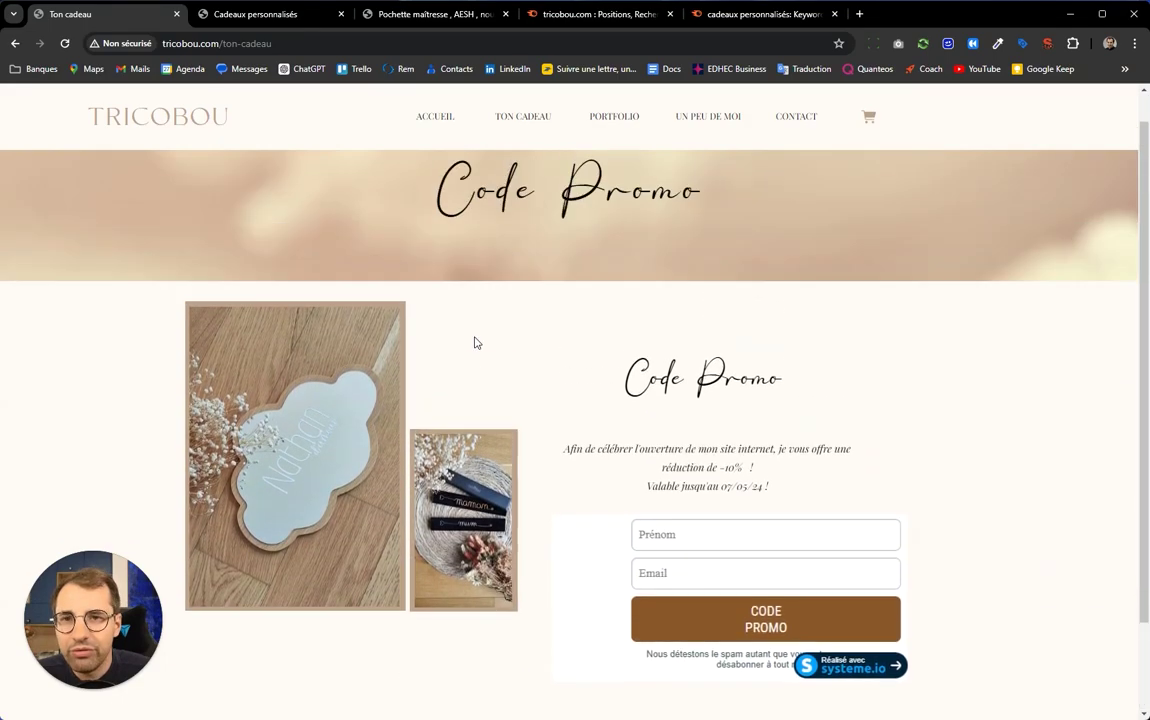
Go from the home page to the shop presentation page through "Découvrir" and examine its products and categories.
{"action": "left_click", "coordinate": [433, 114]}
{"action": "scroll", "coordinate": [529, 321], "scroll_direction": "down", "scroll_amount": 4}
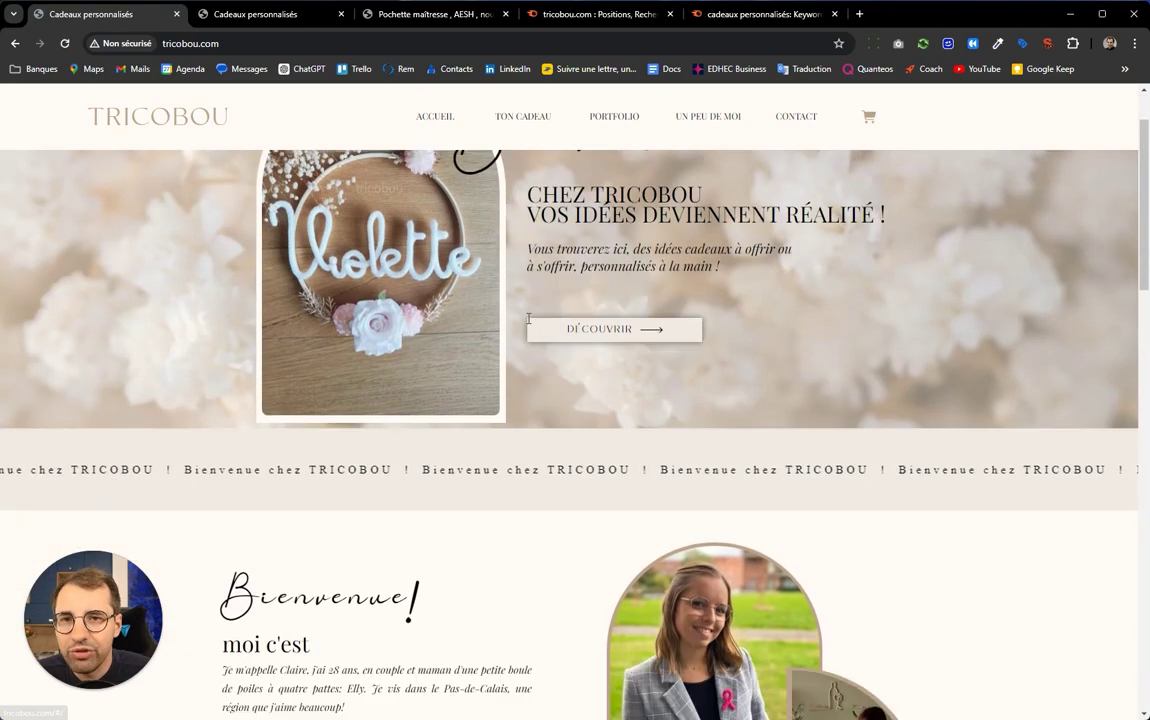
{"action": "scroll", "coordinate": [529, 321], "scroll_direction": "up", "scroll_amount": 4}
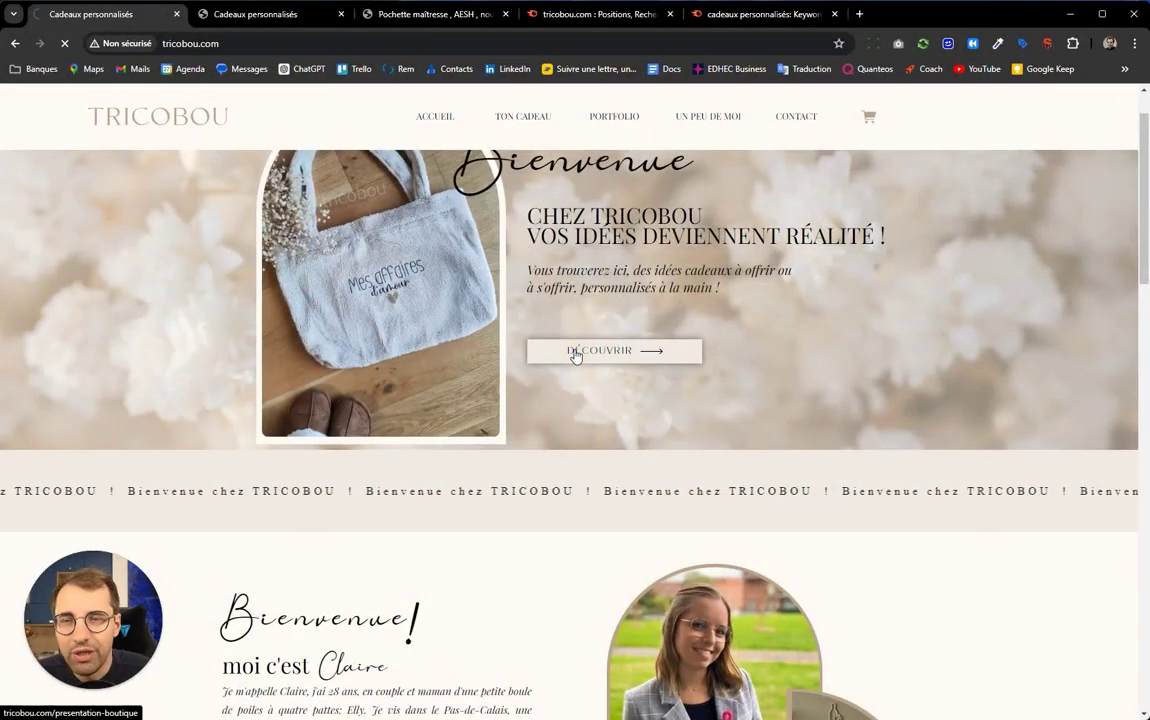
{"action": "left_click", "coordinate": [575, 353]}
{"action": "scroll", "coordinate": [462, 483], "scroll_direction": "down", "scroll_amount": 10}
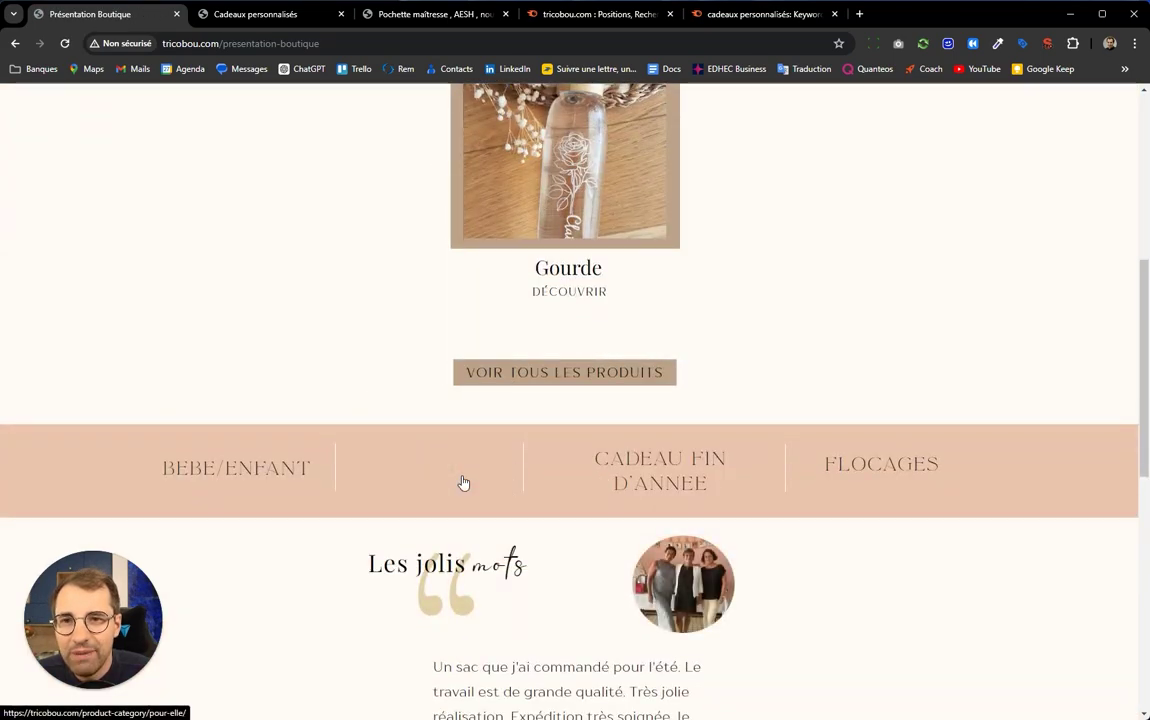
{"action": "scroll", "coordinate": [463, 481], "scroll_direction": "down", "scroll_amount": 2}
{"action": "scroll", "coordinate": [440, 450], "scroll_direction": "up", "scroll_amount": 13}
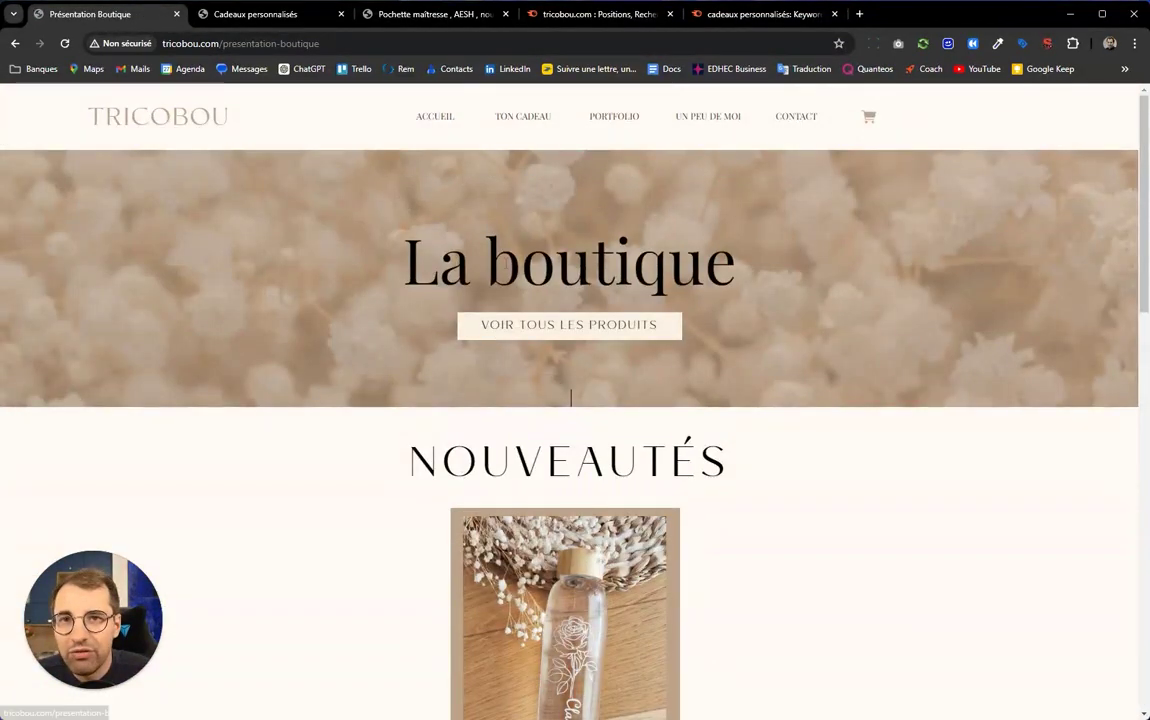
Open the "Ton cadeau" page and check its "Code Promo" heading and content against the page title.
{"action": "left_click", "coordinate": [519, 117]}
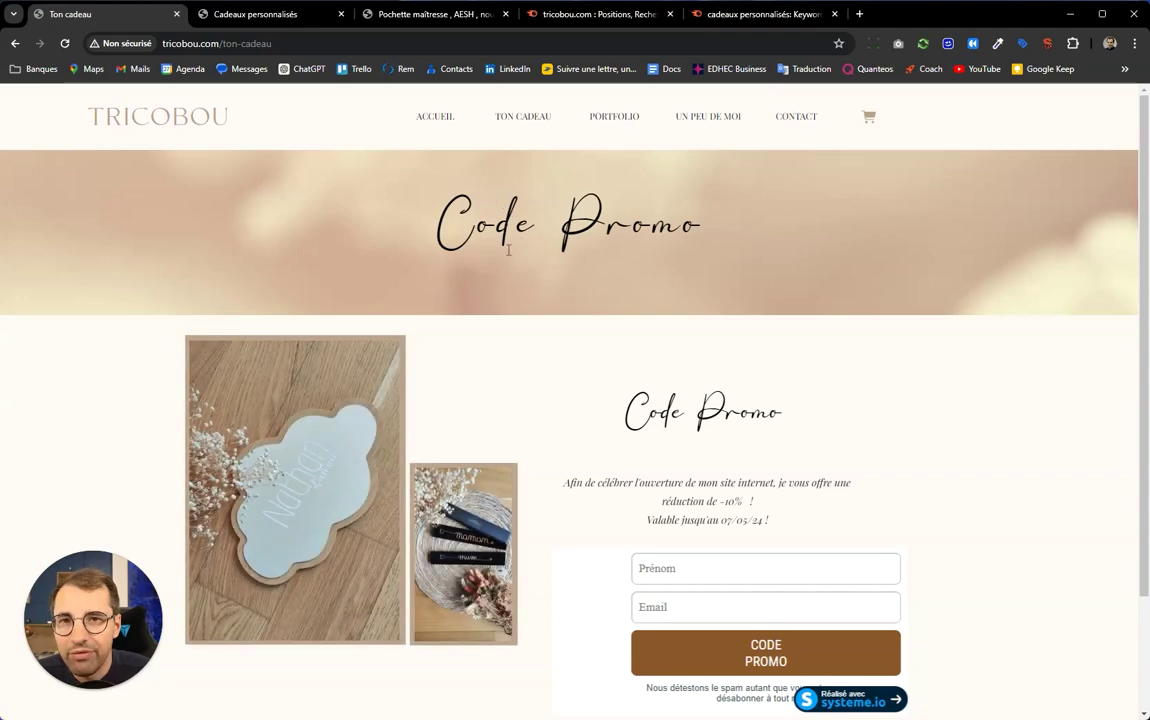
{"action": "double_click", "coordinate": [508, 253]}
{"action": "left_click", "coordinate": [675, 231]}
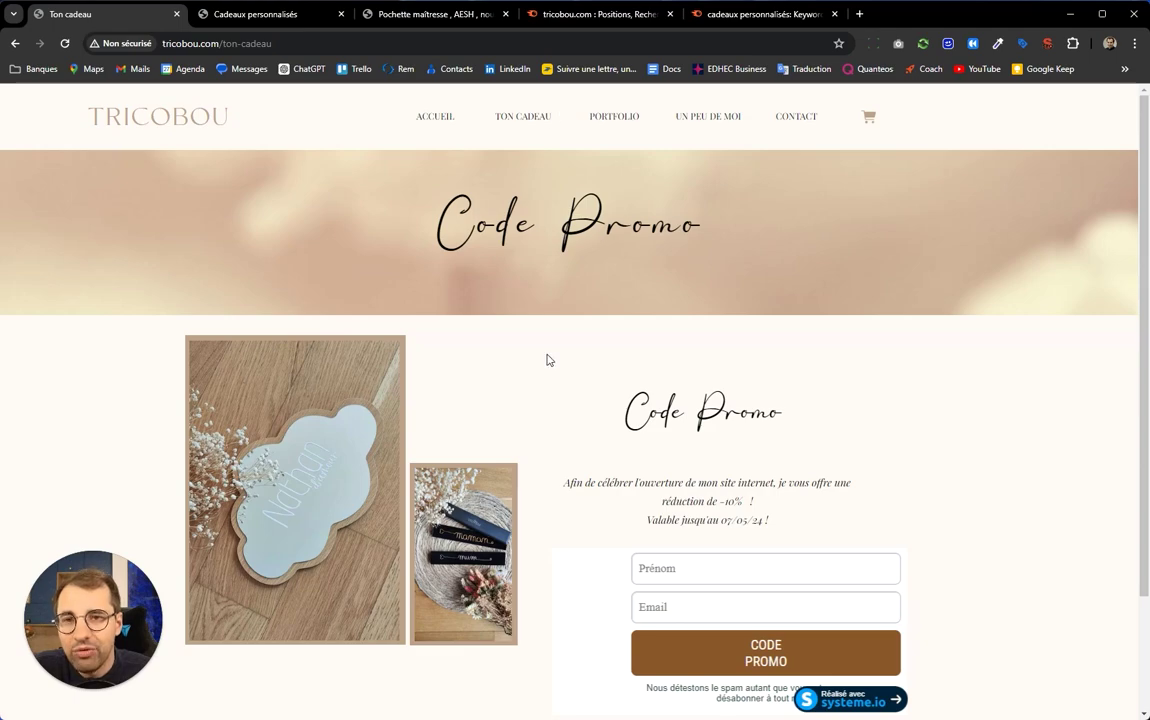
{"action": "scroll", "coordinate": [544, 358], "scroll_direction": "down", "scroll_amount": 3}
{"action": "scroll", "coordinate": [575, 205], "scroll_direction": "up", "scroll_amount": 3}
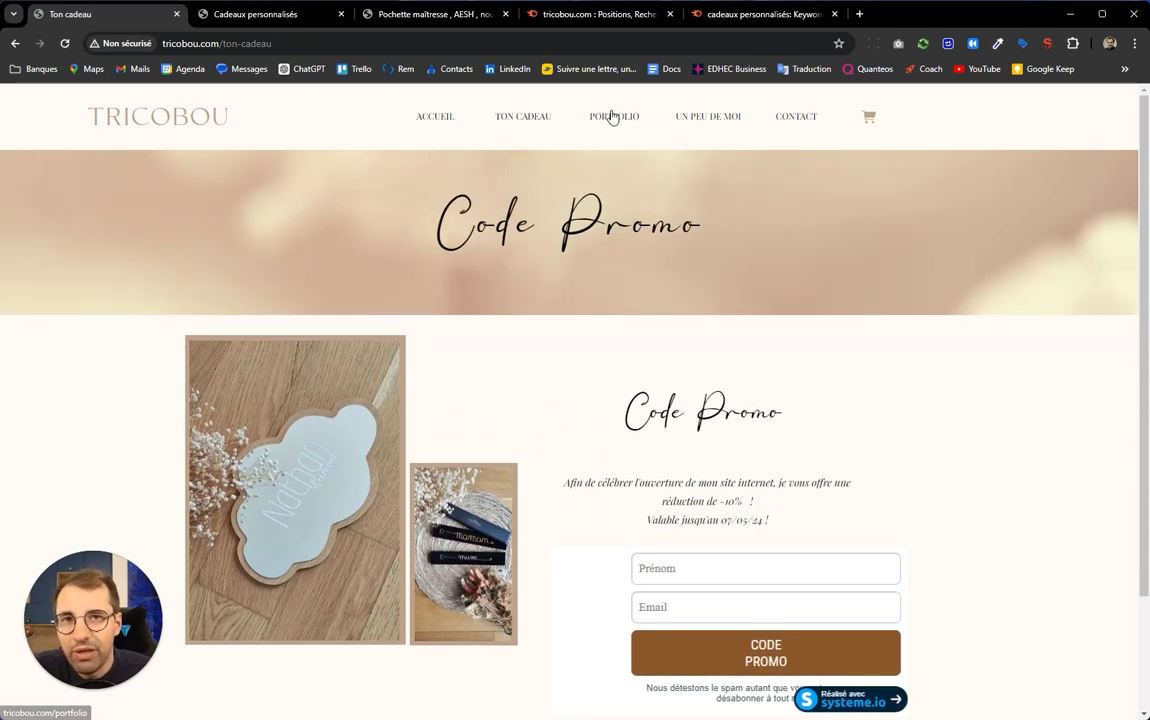
Look through the home page again and return to the "La boutique" page down to its category links.
{"action": "left_click", "coordinate": [430, 118]}
{"action": "scroll", "coordinate": [614, 502], "scroll_direction": "down", "scroll_amount": 1}
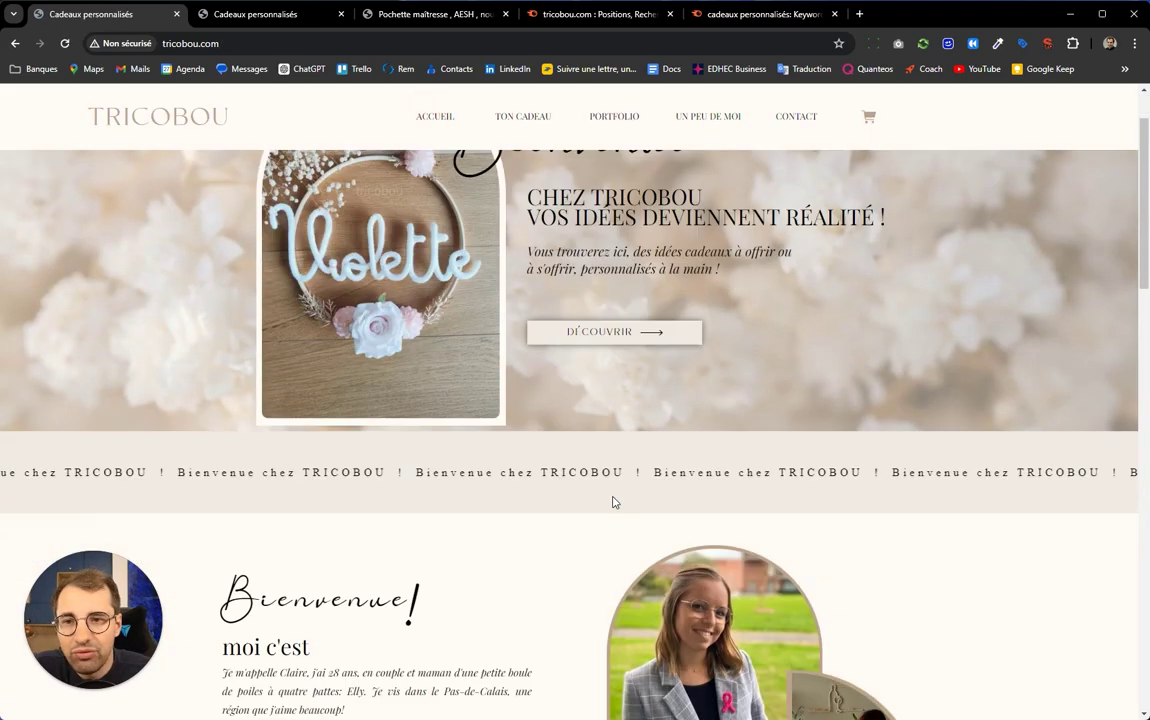
{"action": "scroll", "coordinate": [612, 502], "scroll_direction": "down", "scroll_amount": 10}
{"action": "scroll", "coordinate": [608, 500], "scroll_direction": "up", "scroll_amount": 9}
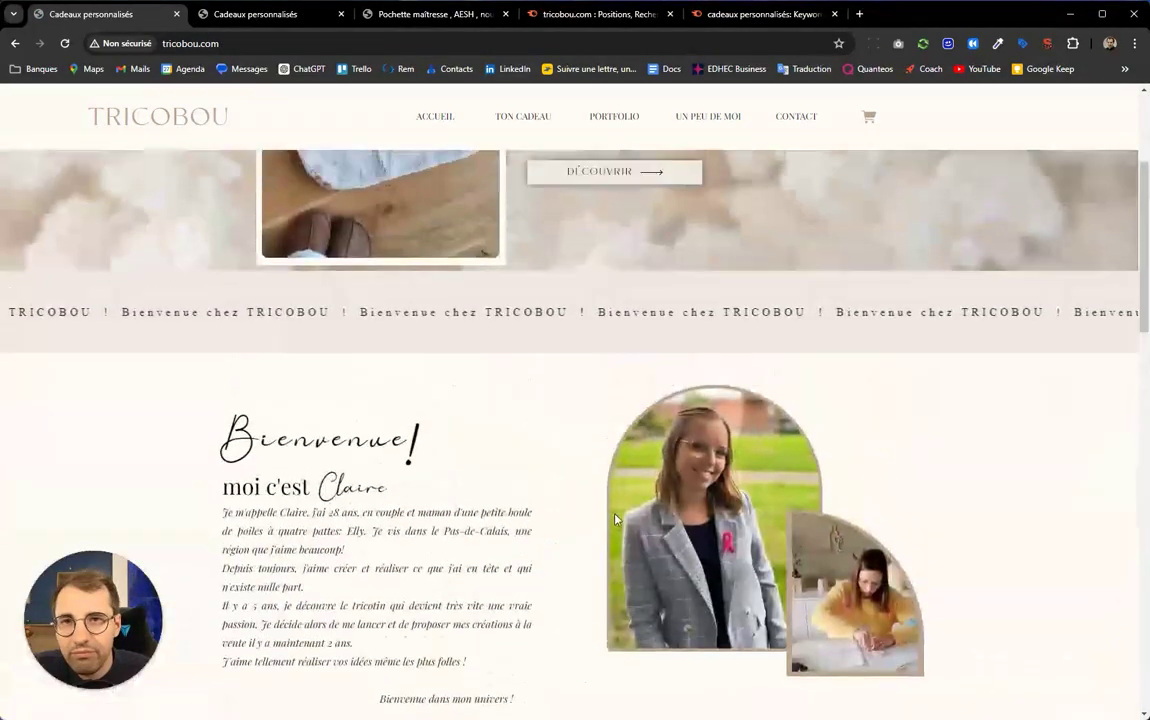
{"action": "scroll", "coordinate": [615, 518], "scroll_direction": "up", "scroll_amount": 3}
{"action": "left_click", "coordinate": [598, 420]}
{"action": "scroll", "coordinate": [591, 488], "scroll_direction": "down", "scroll_amount": 5}
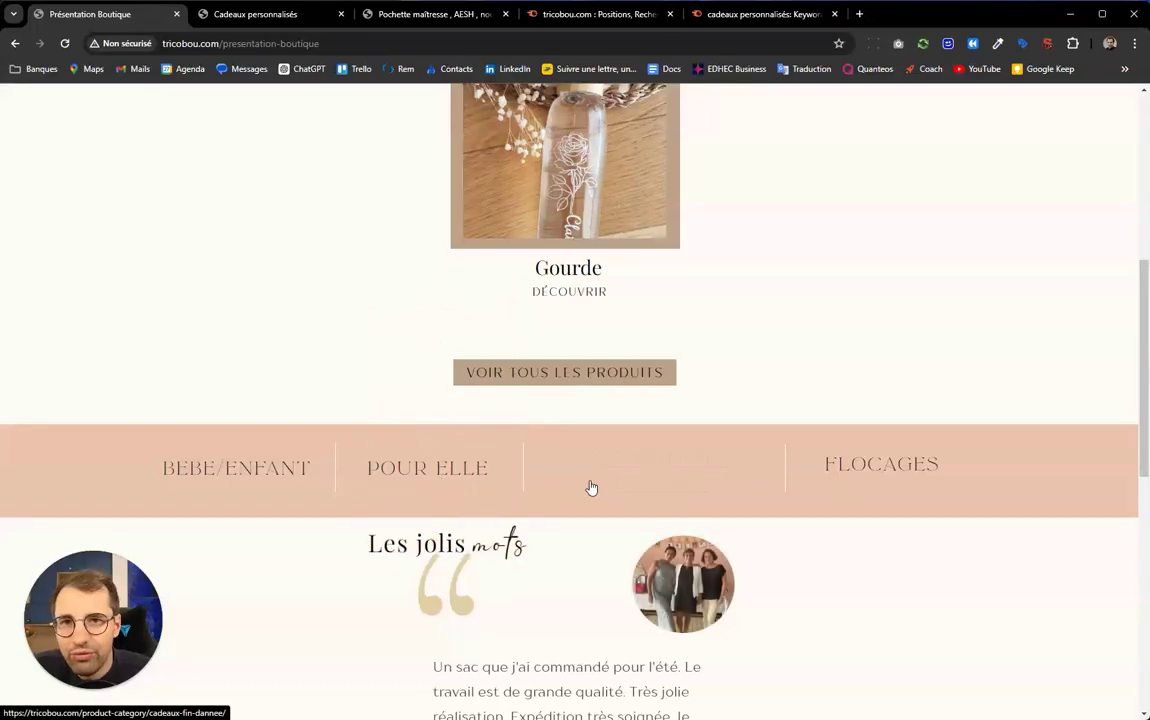
Open the full product list with "Voir tous les produits" and browse its products on to the second page.
{"action": "left_click", "coordinate": [554, 373]}
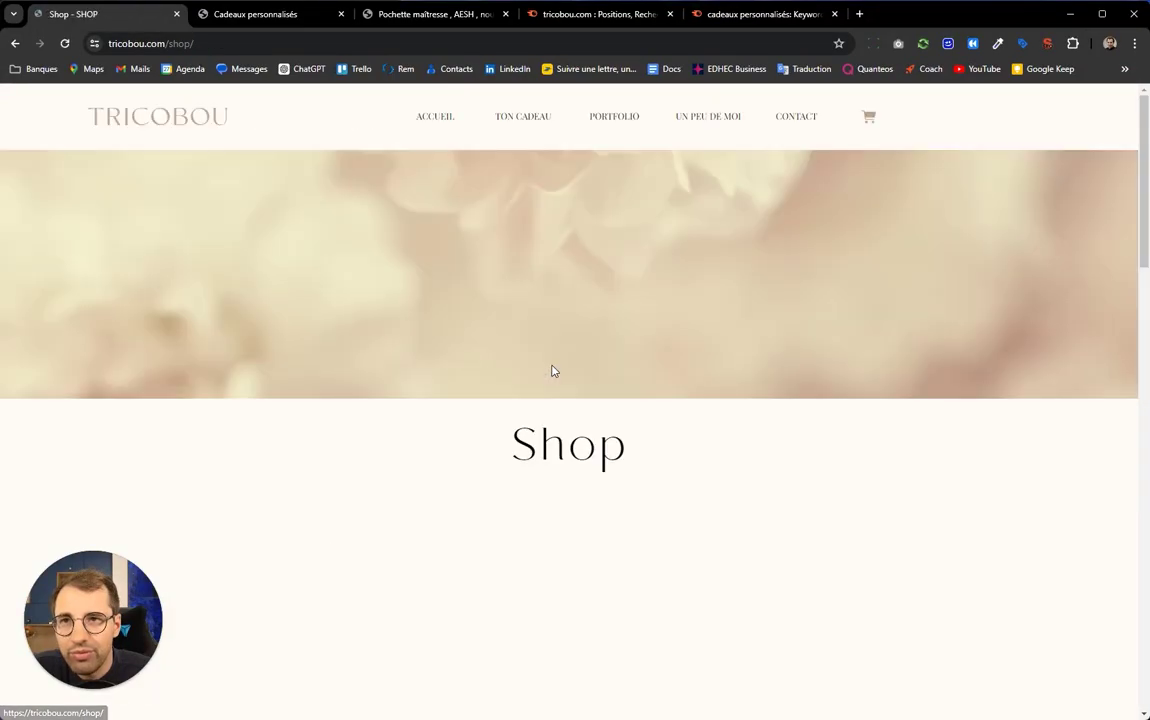
{"action": "scroll", "coordinate": [390, 378], "scroll_direction": "down", "scroll_amount": 10}
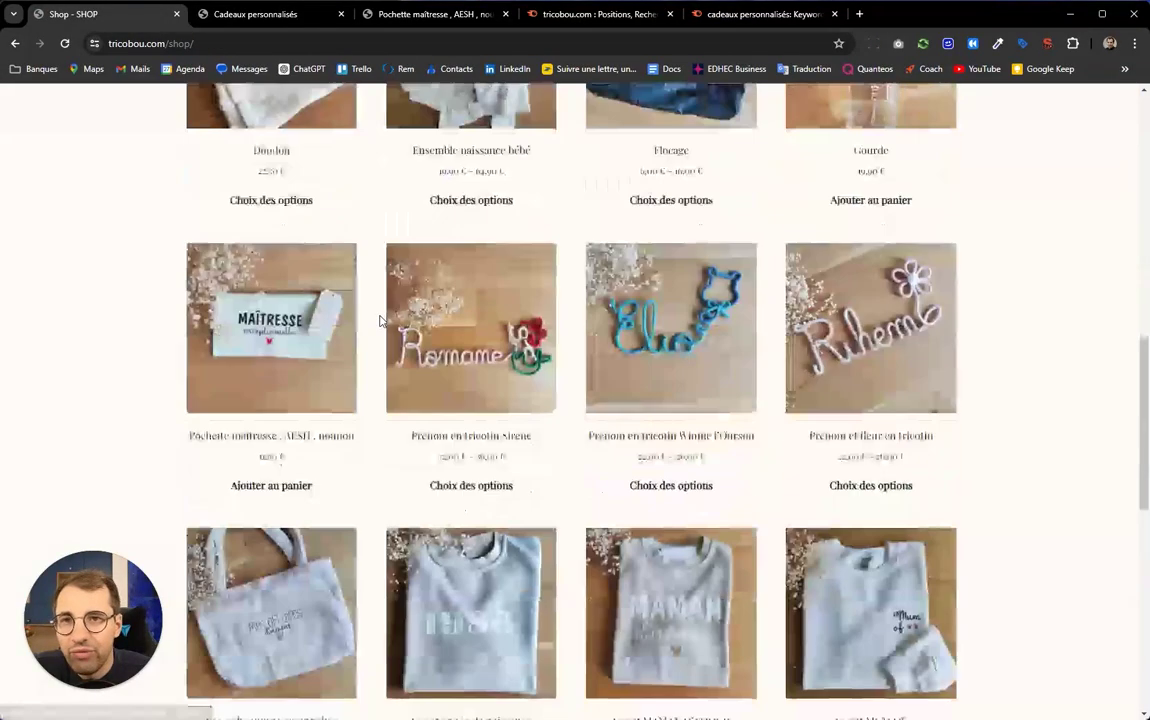
{"action": "scroll", "coordinate": [380, 320], "scroll_direction": "up", "scroll_amount": 10}
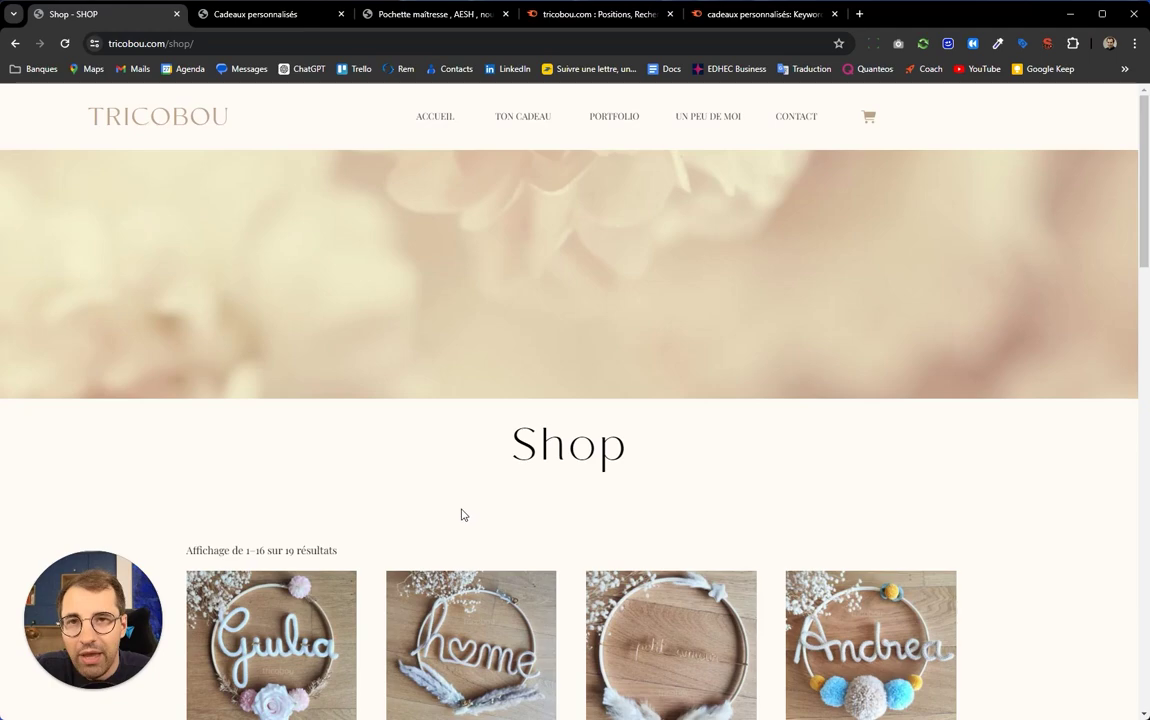
{"action": "scroll", "coordinate": [462, 514], "scroll_direction": "down", "scroll_amount": 10}
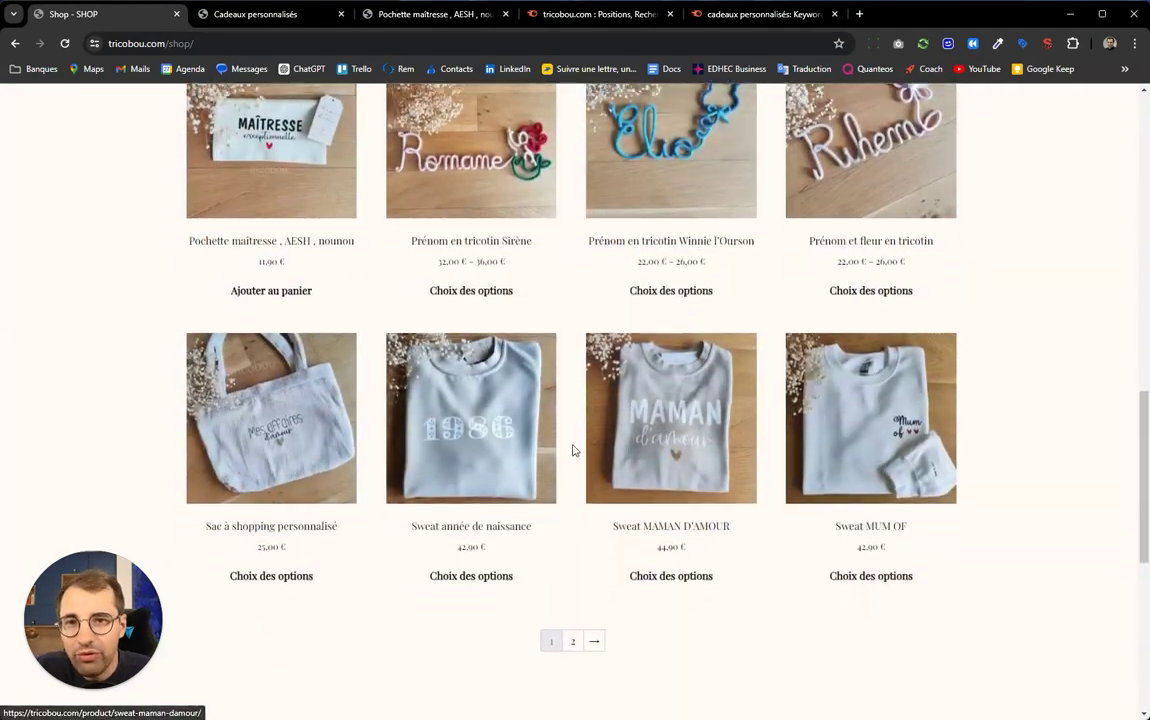
{"action": "scroll", "coordinate": [570, 449], "scroll_direction": "down", "scroll_amount": 2}
{"action": "left_click", "coordinate": [578, 494]}
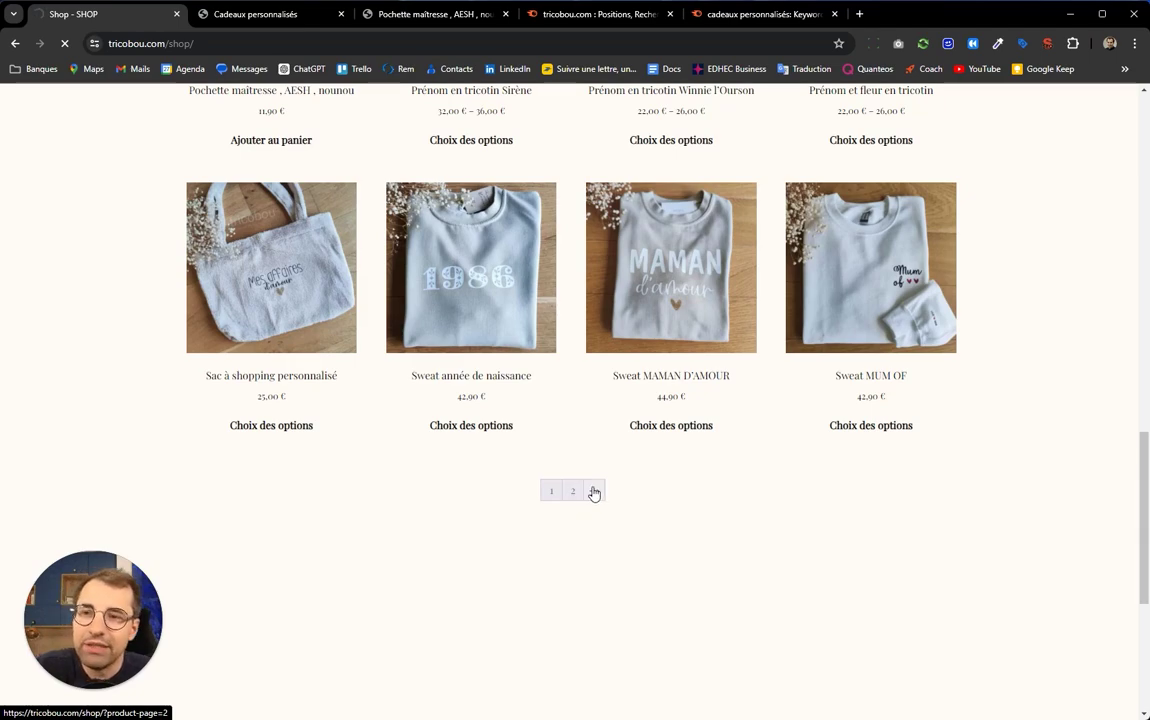
{"action": "scroll", "coordinate": [440, 485], "scroll_direction": "down", "scroll_amount": 5}
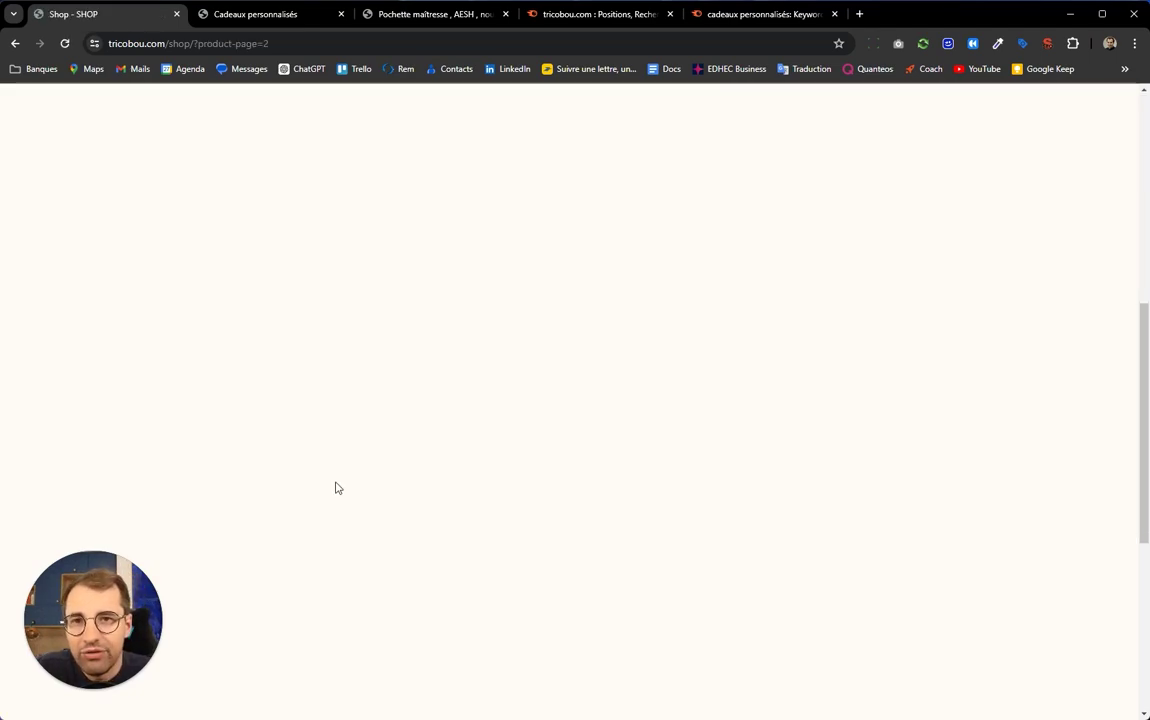
Go back to the first page of the shop's product list and look through its products down to the page numbers.
{"action": "scroll", "coordinate": [335, 487], "scroll_direction": "up", "scroll_amount": 3}
{"action": "scroll", "coordinate": [335, 487], "scroll_direction": "down", "scroll_amount": 5}
{"action": "scroll", "coordinate": [335, 487], "scroll_direction": "up", "scroll_amount": 3}
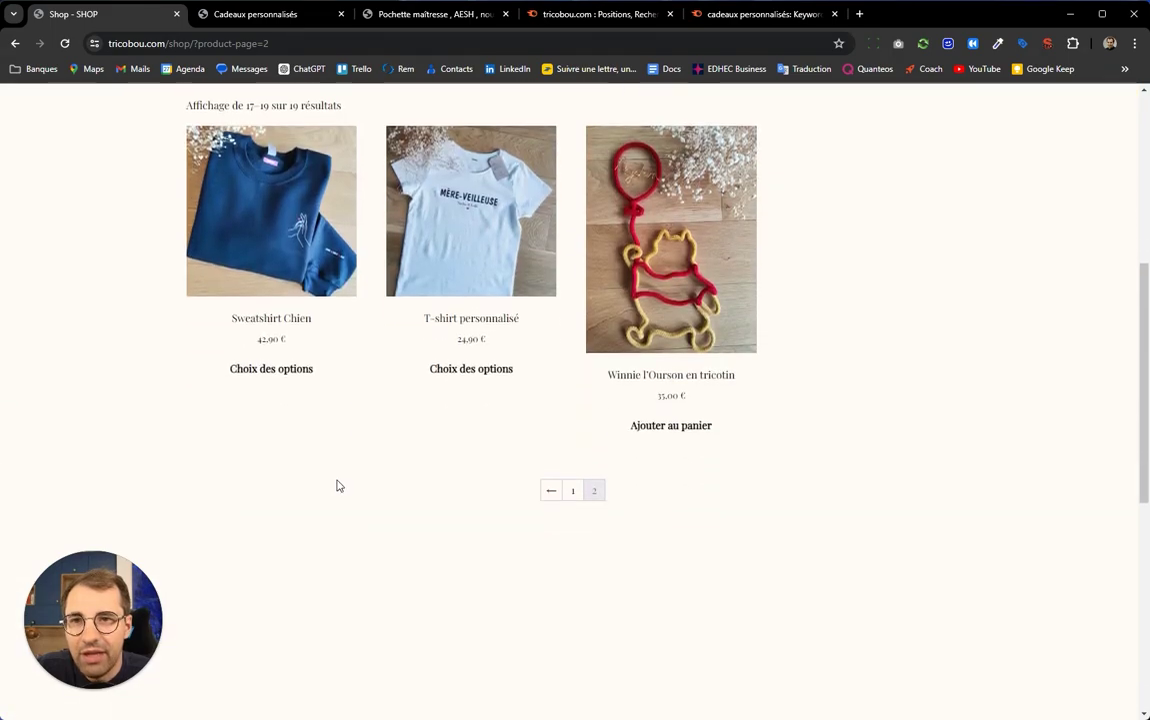
{"action": "scroll", "coordinate": [337, 486], "scroll_direction": "down", "scroll_amount": 1}
{"action": "left_click", "coordinate": [568, 455]}
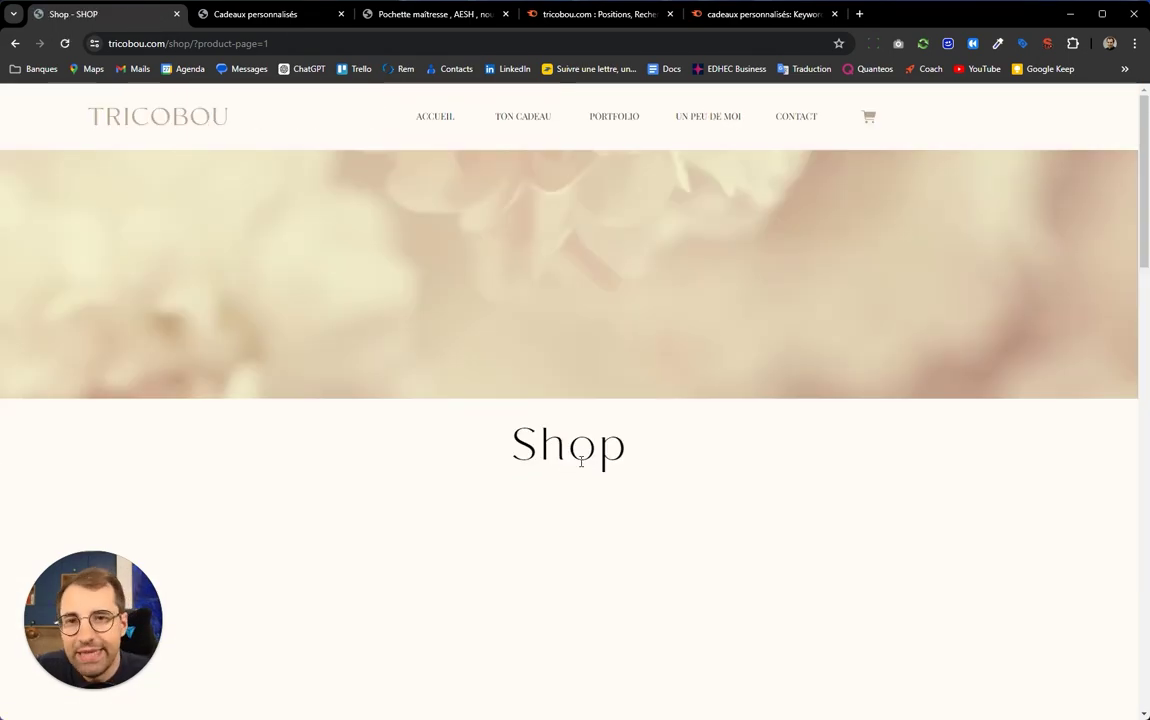
{"action": "scroll", "coordinate": [506, 483], "scroll_direction": "down", "scroll_amount": 20}
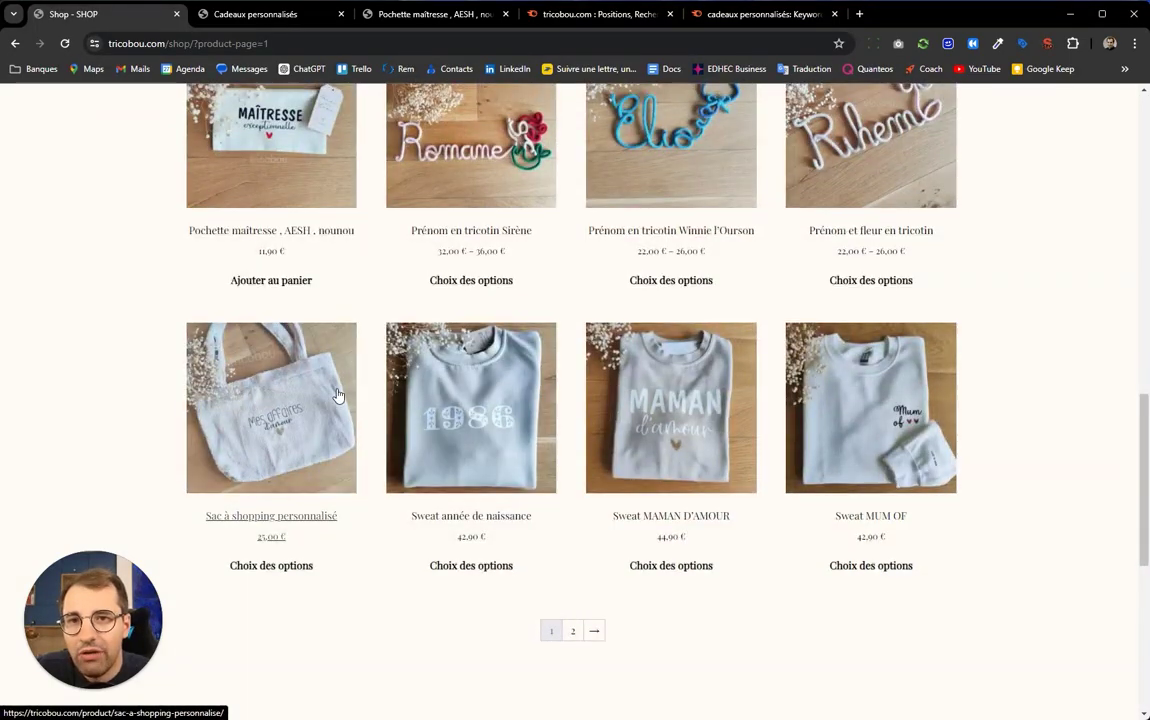
{"action": "scroll", "coordinate": [335, 396], "scroll_direction": "up", "scroll_amount": 8}
{"action": "scroll", "coordinate": [320, 395], "scroll_direction": "down", "scroll_amount": 10}
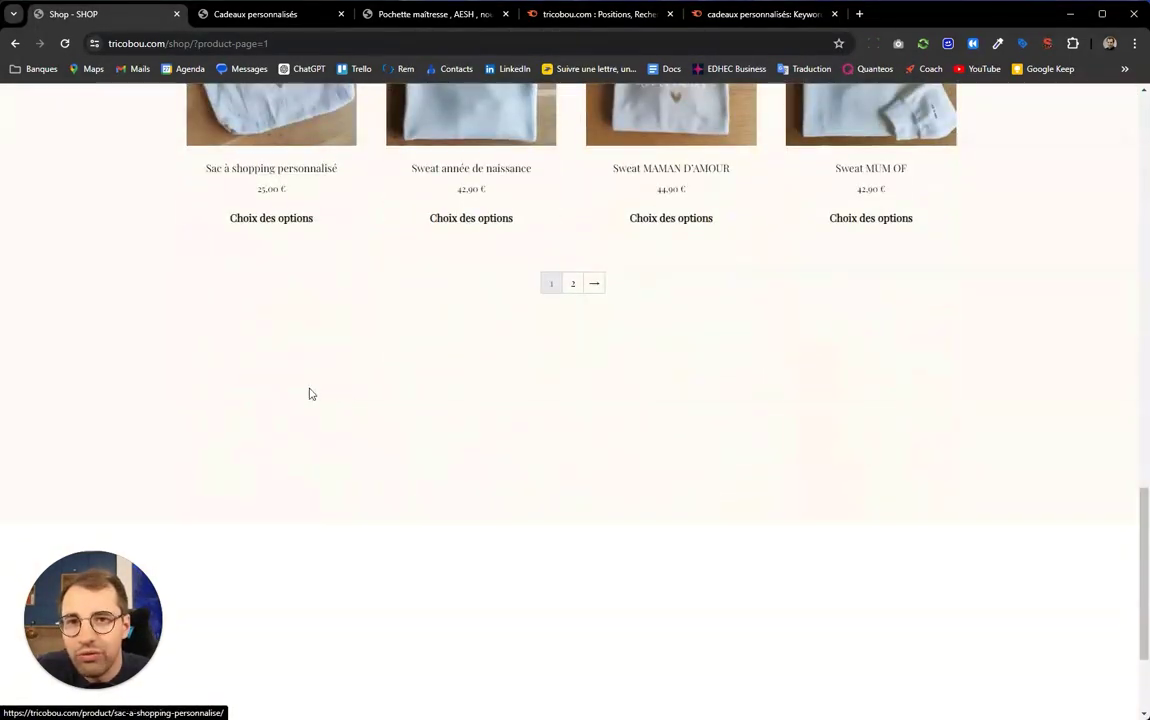
{"action": "scroll", "coordinate": [310, 395], "scroll_direction": "down", "scroll_amount": 3}
{"action": "scroll", "coordinate": [309, 400], "scroll_direction": "up", "scroll_amount": 15}
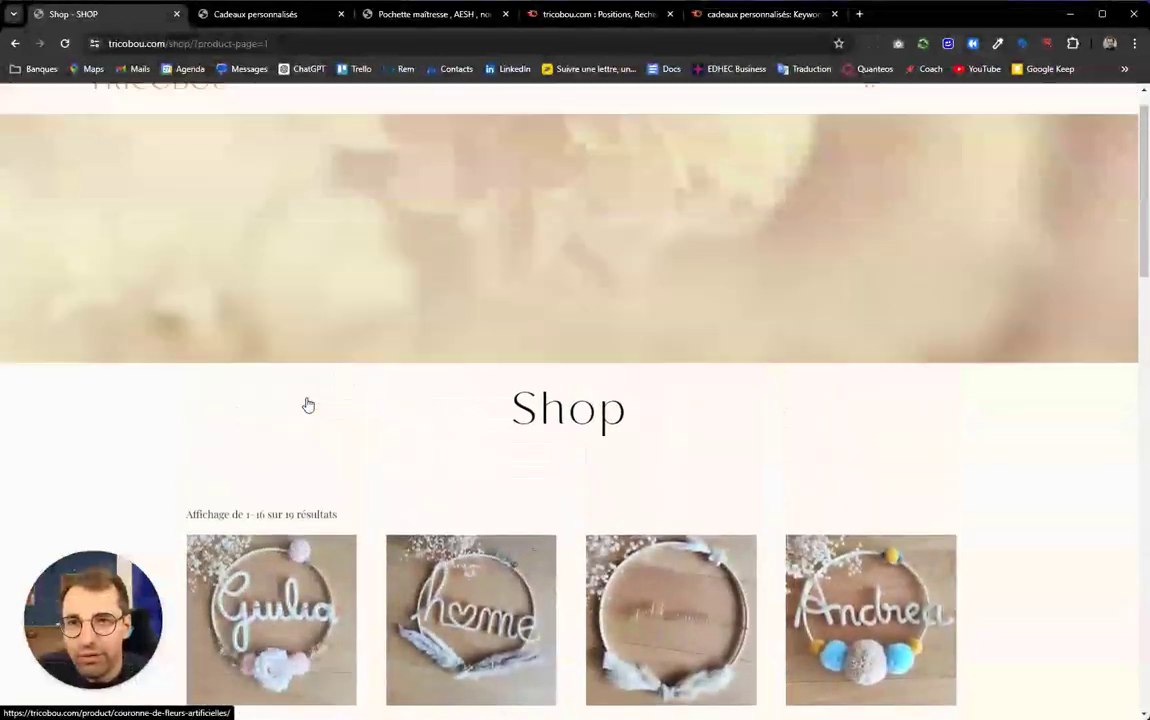
Inspect the code of the "Shop" heading and preview the page as a Pixel 7 mobile device.
{"action": "scroll", "coordinate": [308, 404], "scroll_direction": "up", "scroll_amount": 1}
{"action": "right_click", "coordinate": [346, 448]}
{"action": "key", "text": "Escape"}
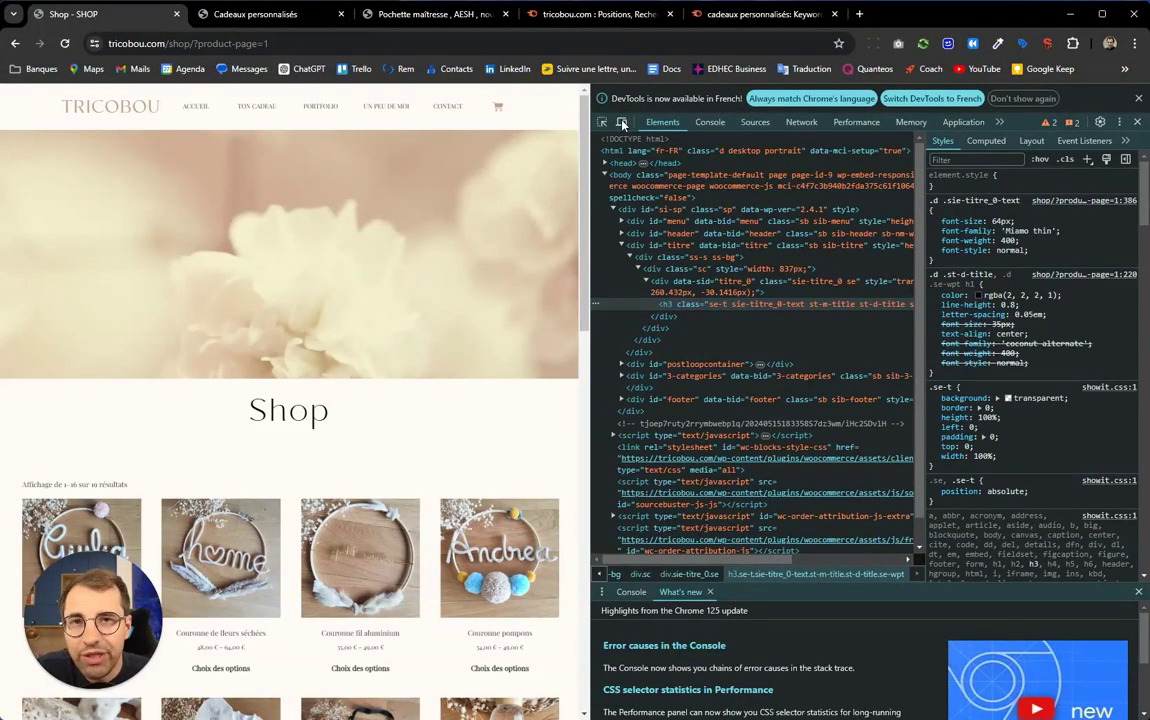
{"action": "left_click", "coordinate": [622, 122]}
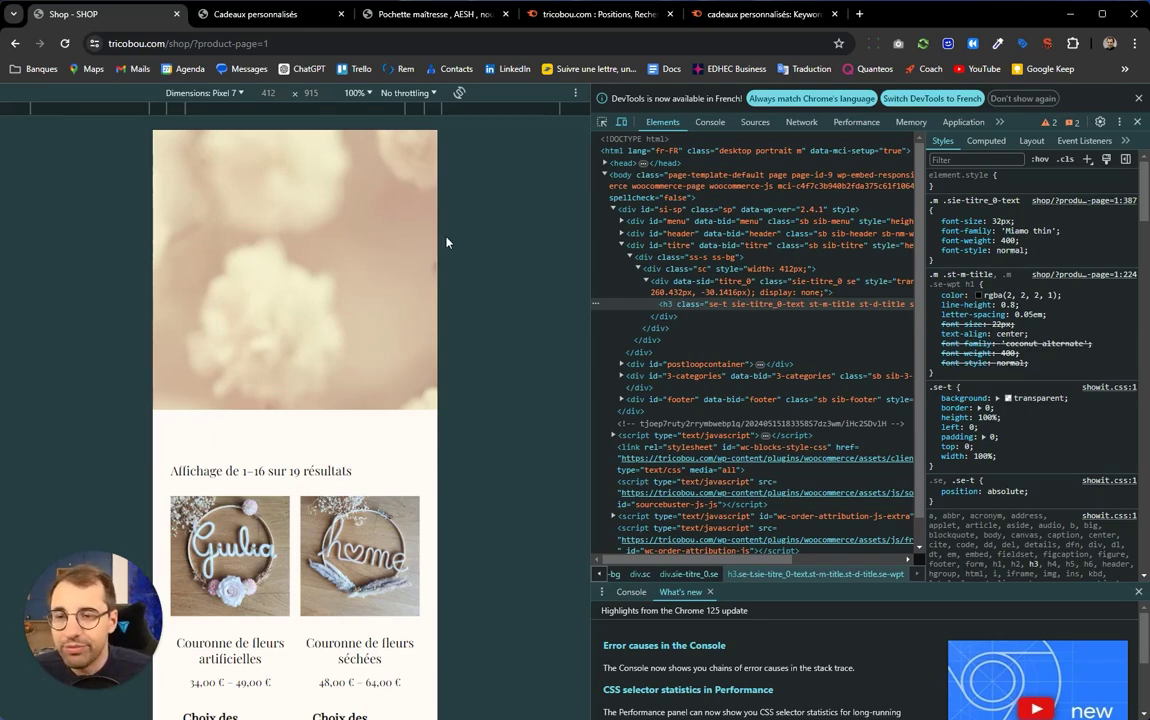
{"action": "scroll", "coordinate": [270, 332], "scroll_direction": "up", "scroll_amount": 5}
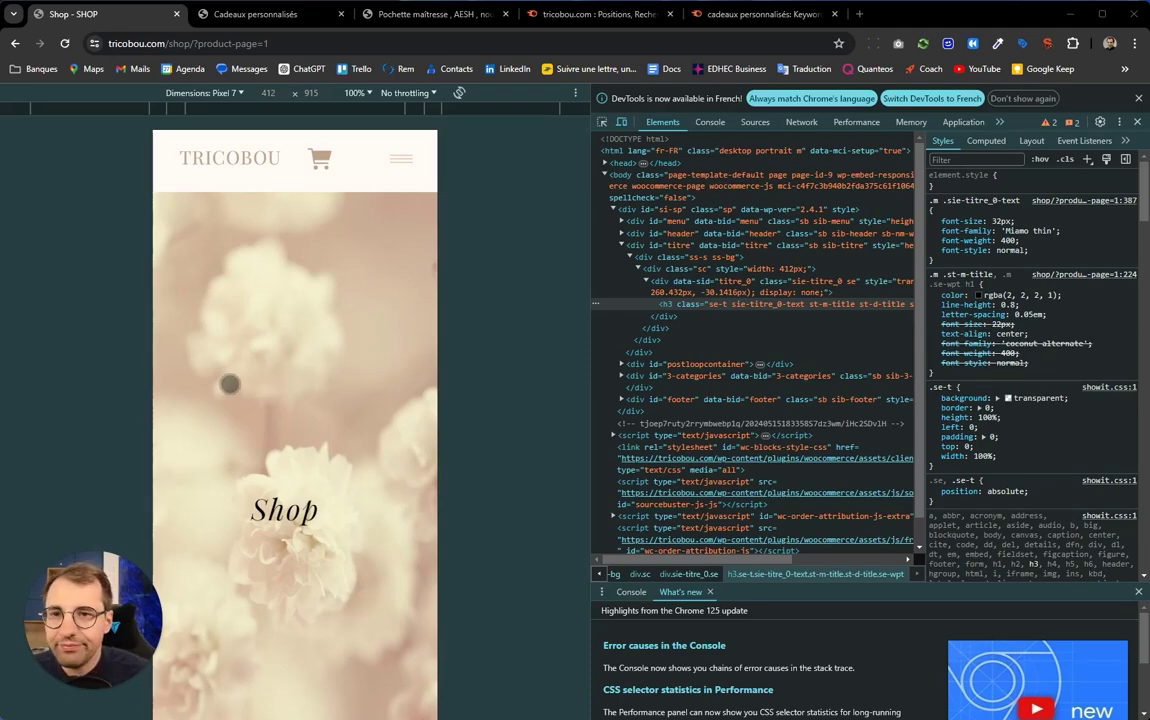
Examine the mobile shop layout past its page numbers and briefly view the "Couronne de fleurs artificielles" product page.
{"action": "scroll", "coordinate": [165, 355], "scroll_direction": "down", "scroll_amount": 2}
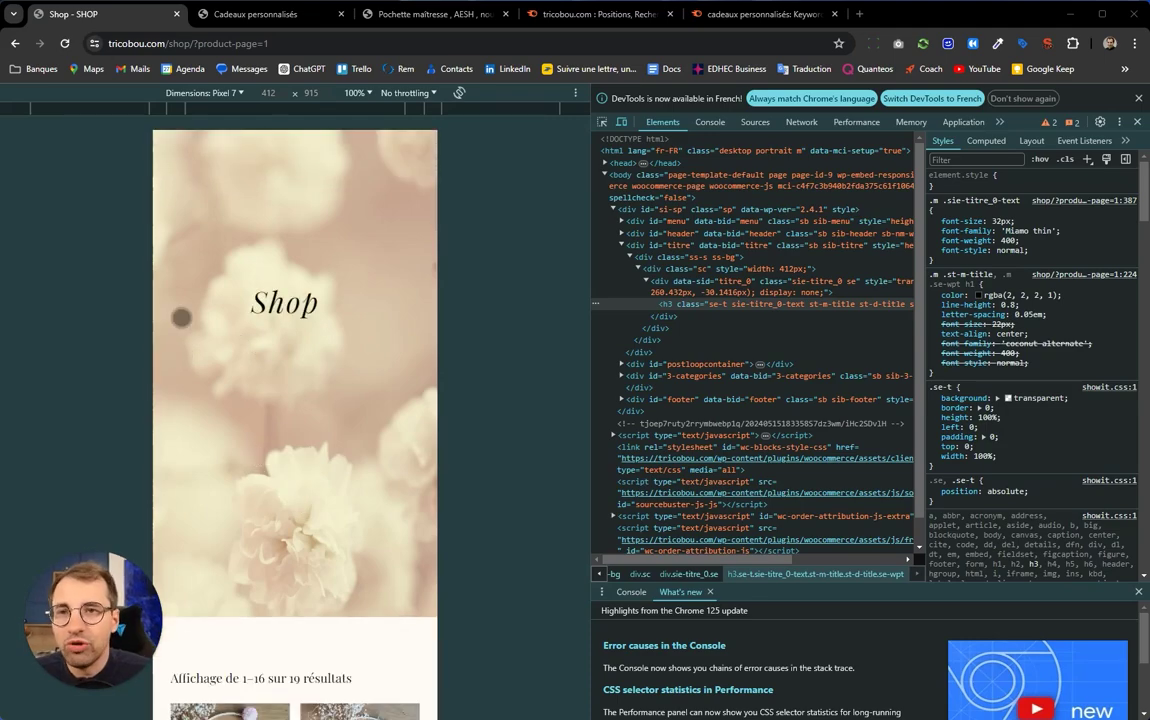
{"action": "scroll", "coordinate": [190, 337], "scroll_direction": "down", "scroll_amount": 3}
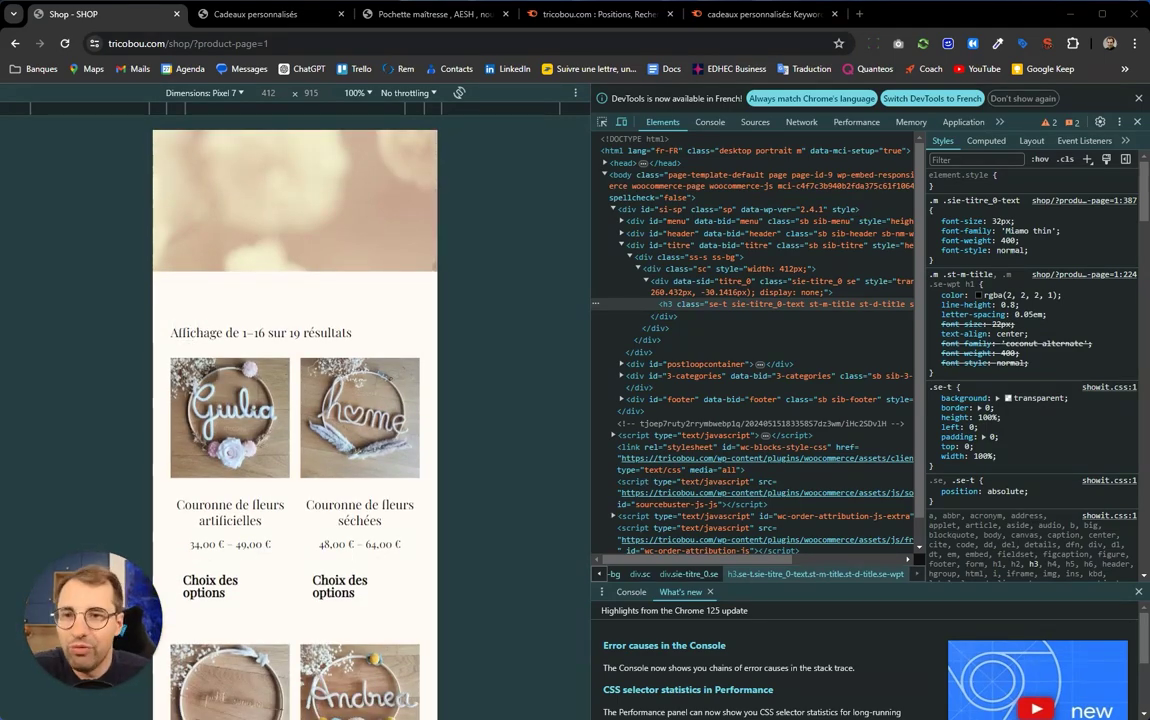
{"action": "scroll", "coordinate": [200, 360], "scroll_direction": "down", "scroll_amount": 4}
{"action": "scroll", "coordinate": [205, 373], "scroll_direction": "down", "scroll_amount": 10}
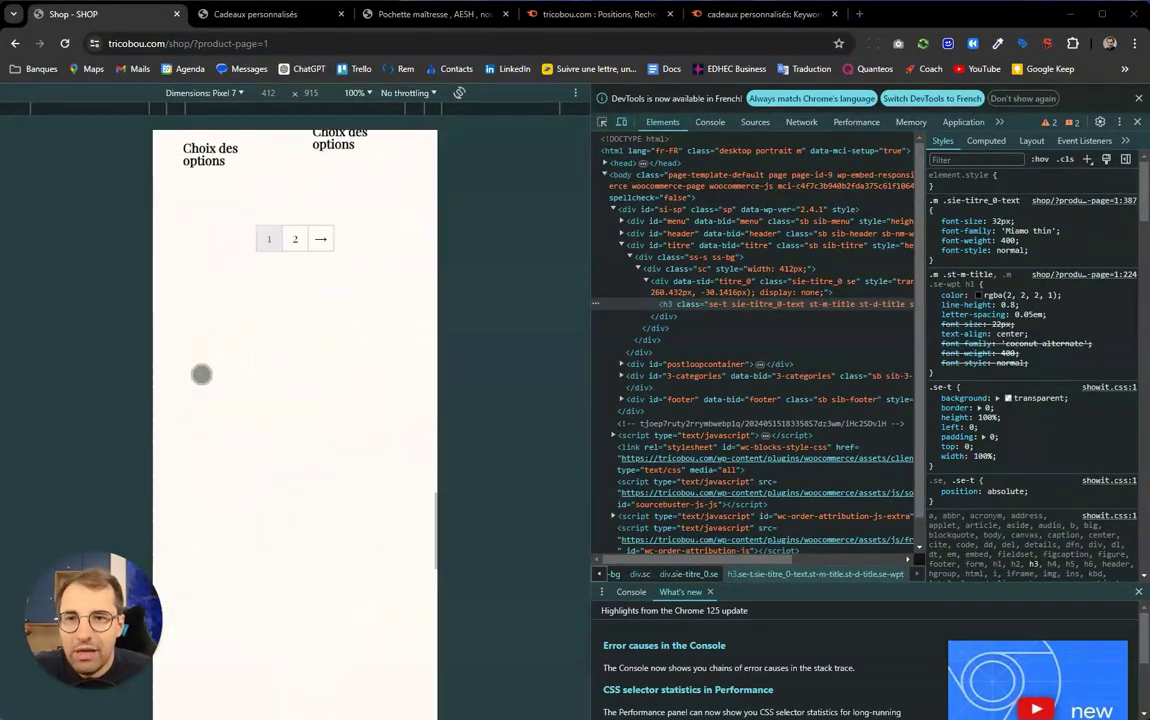
{"action": "scroll", "coordinate": [201, 375], "scroll_direction": "down", "scroll_amount": 5}
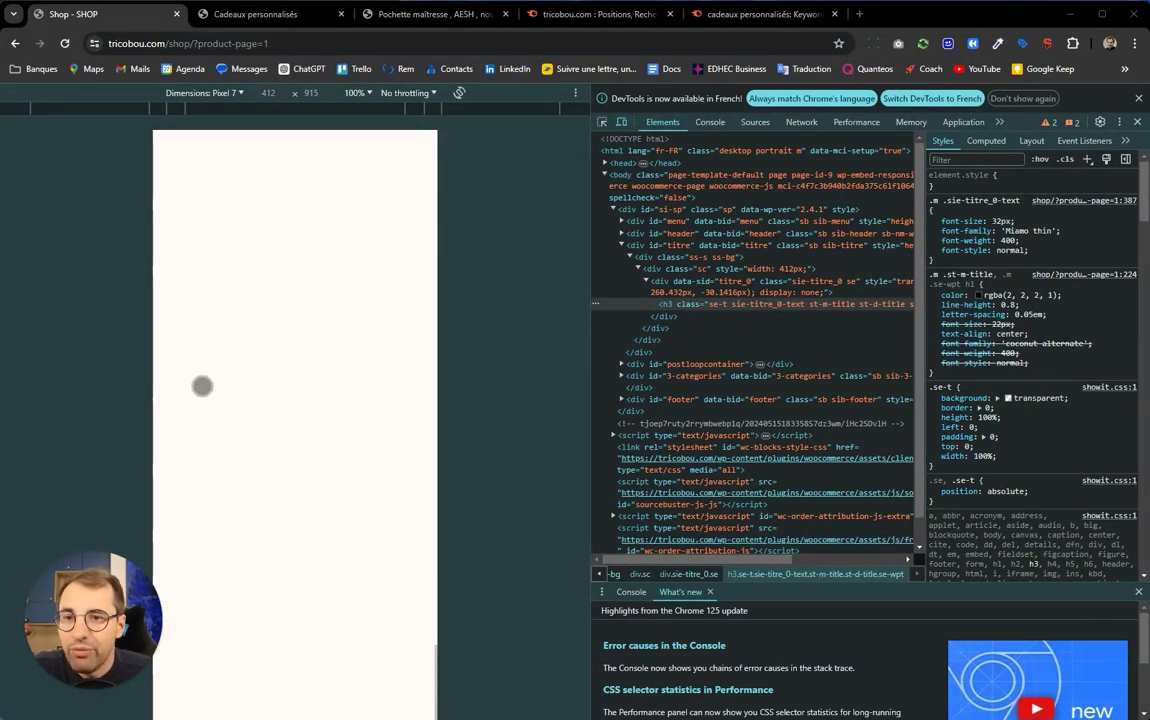
{"action": "scroll", "coordinate": [202, 386], "scroll_direction": "up", "scroll_amount": 5}
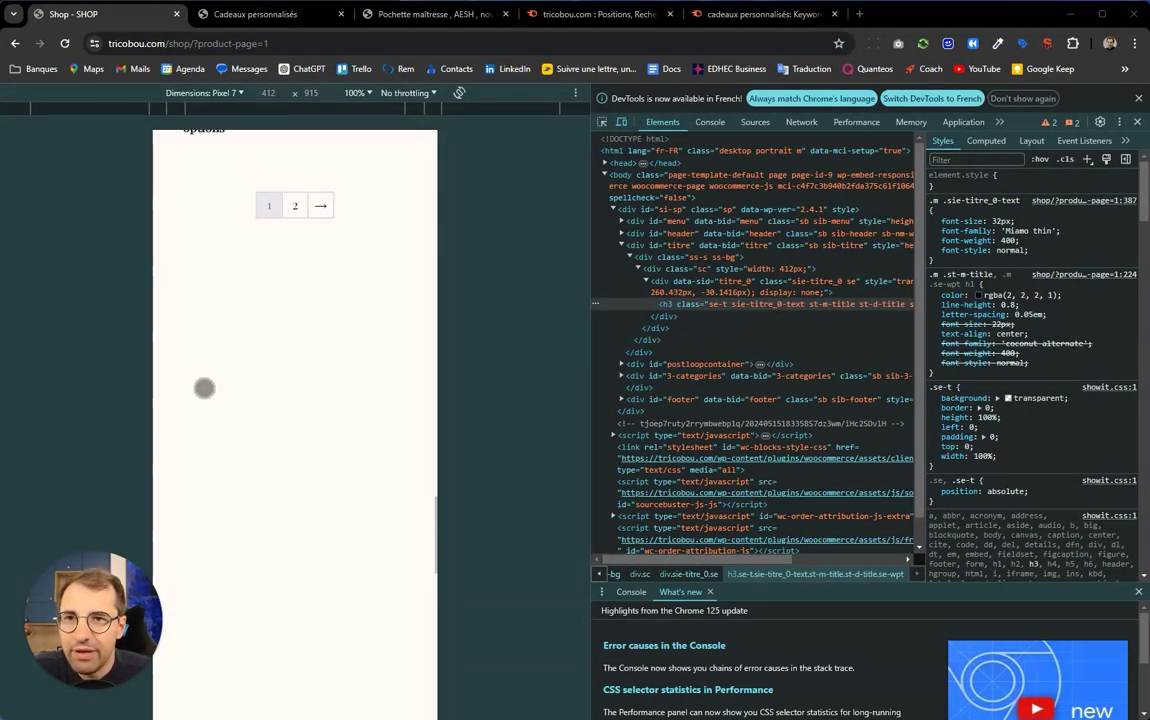
{"action": "scroll", "coordinate": [204, 389], "scroll_direction": "down", "scroll_amount": 3}
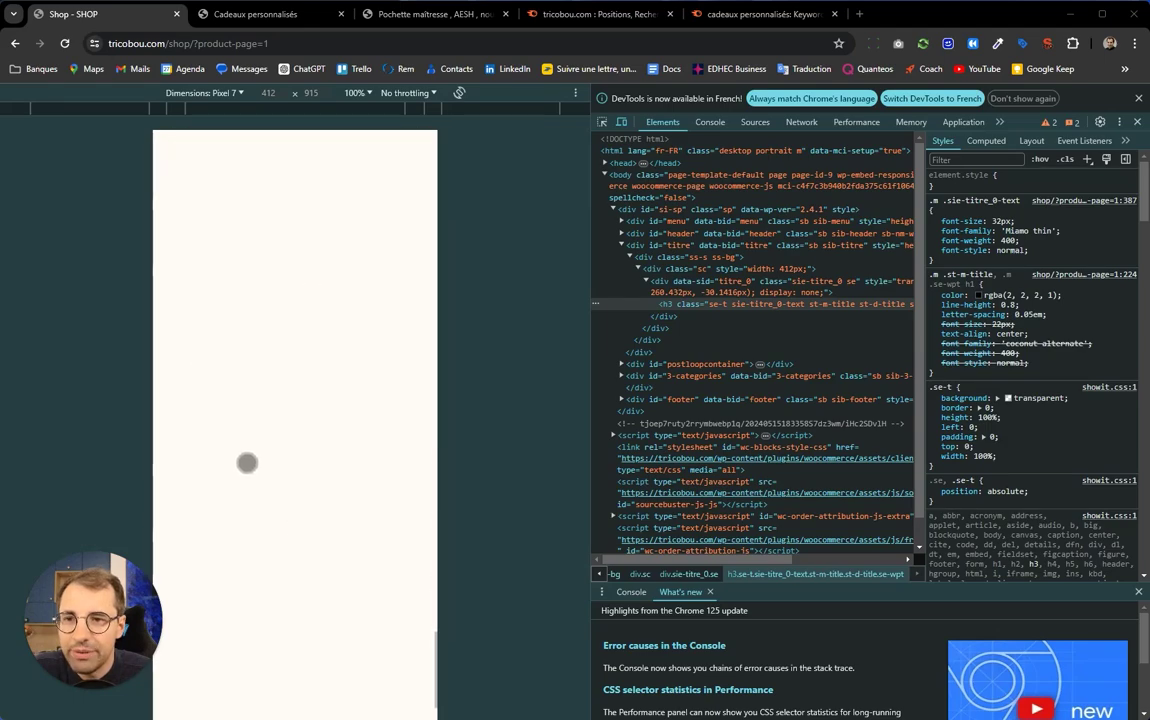
{"action": "scroll", "coordinate": [247, 462], "scroll_direction": "up", "scroll_amount": 10}
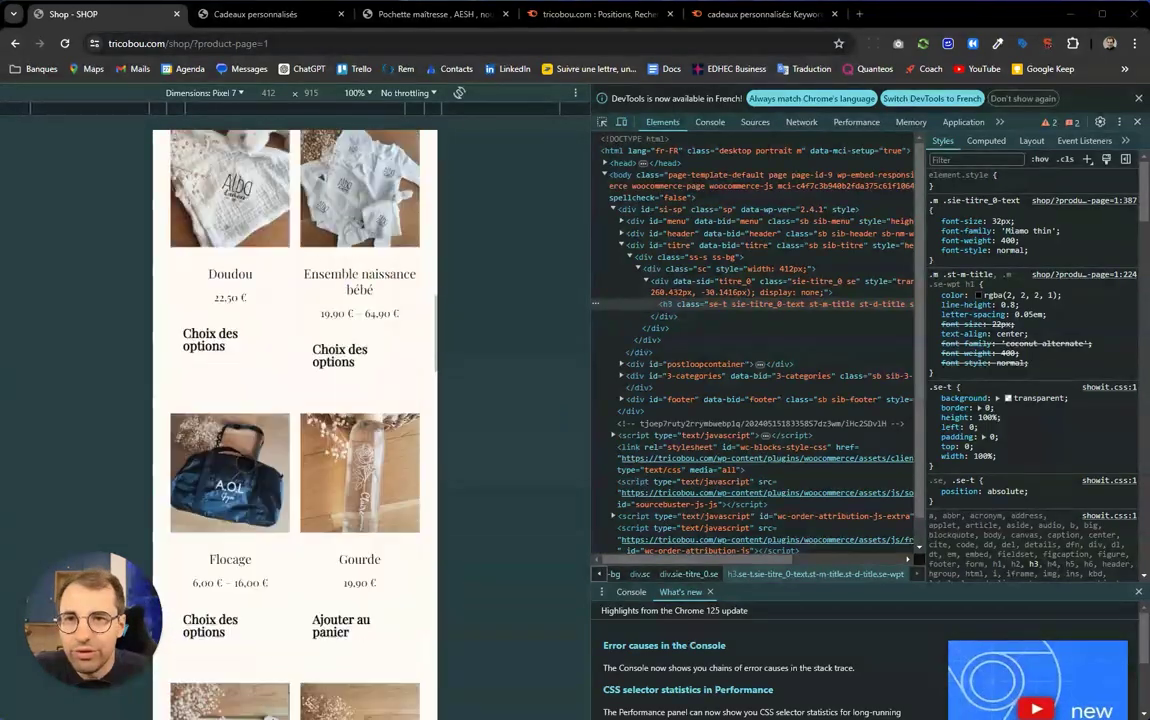
{"action": "scroll", "coordinate": [244, 462], "scroll_direction": "up", "scroll_amount": 4}
{"action": "scroll", "coordinate": [244, 430], "scroll_direction": "down", "scroll_amount": 3}
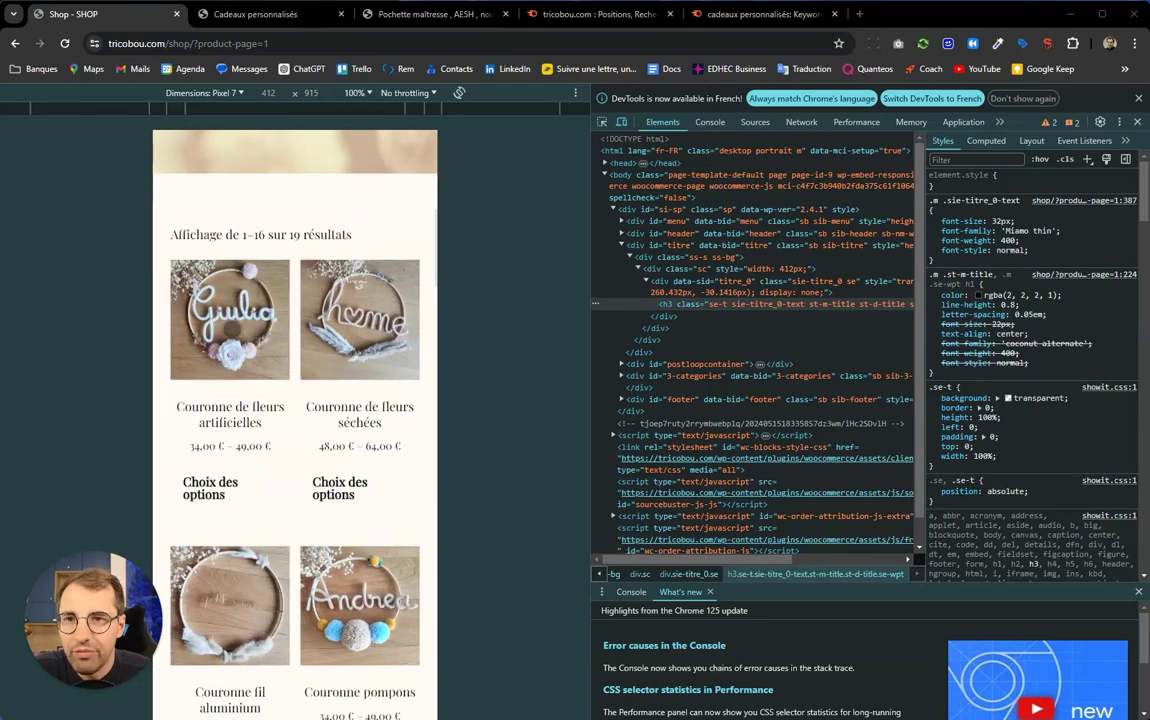
{"action": "left_click", "coordinate": [244, 315]}
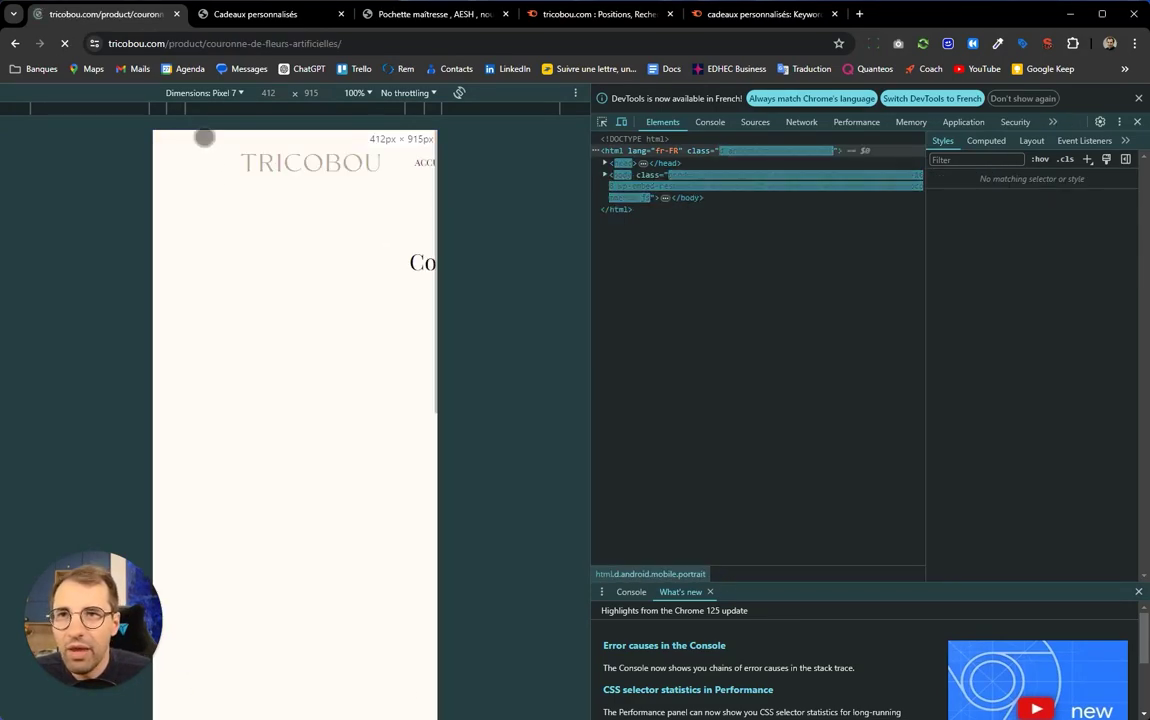
{"action": "left_click", "coordinate": [15, 43]}
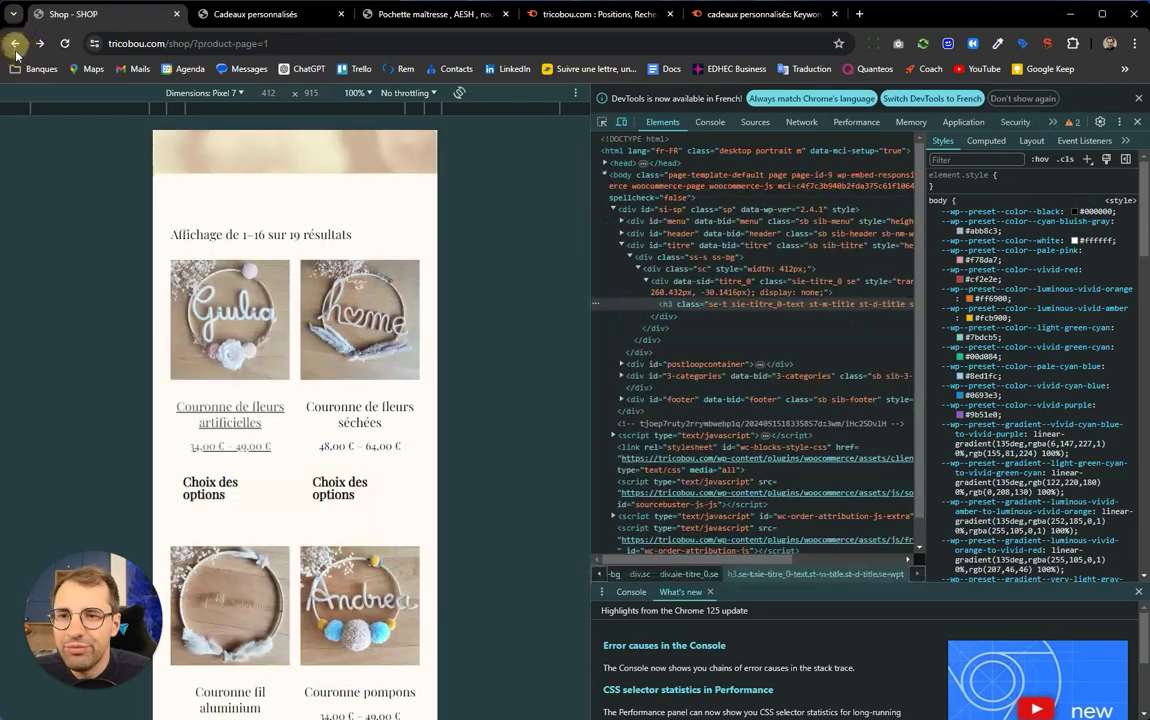
Close the developer tools and load the shop address without its "?product-page=1" parameter.
{"action": "left_click_drag", "start_coordinate": [192, 44], "coordinate": [268, 44]}
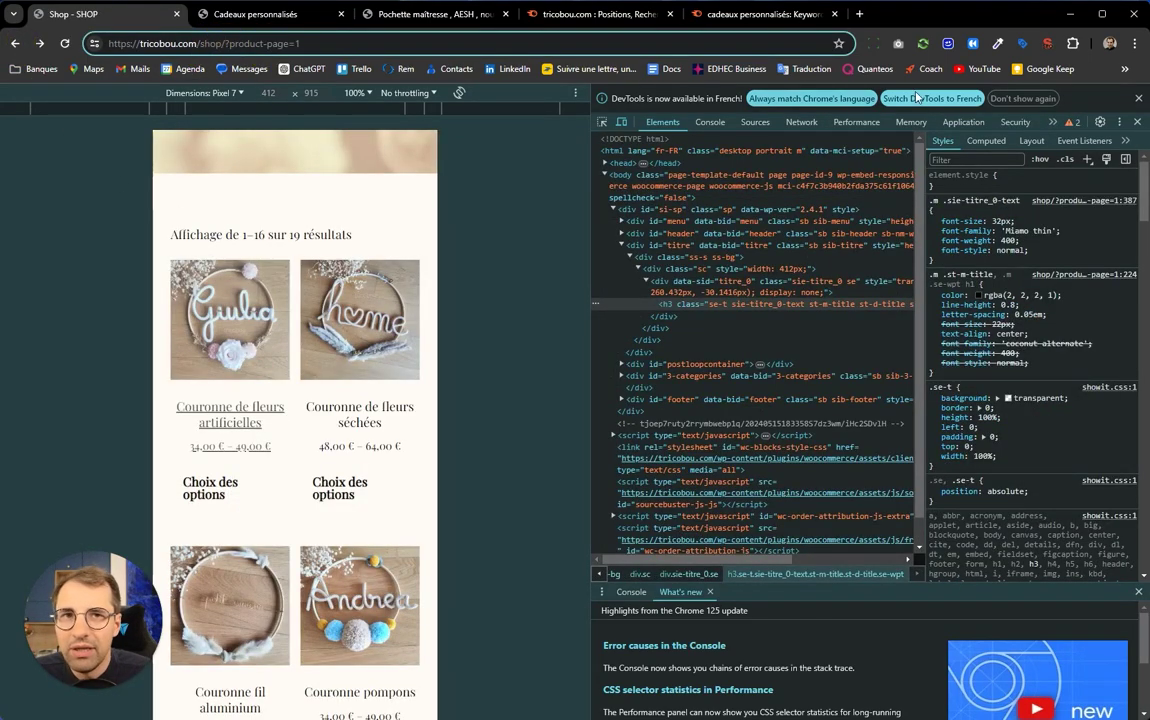
{"action": "left_click", "coordinate": [1139, 120]}
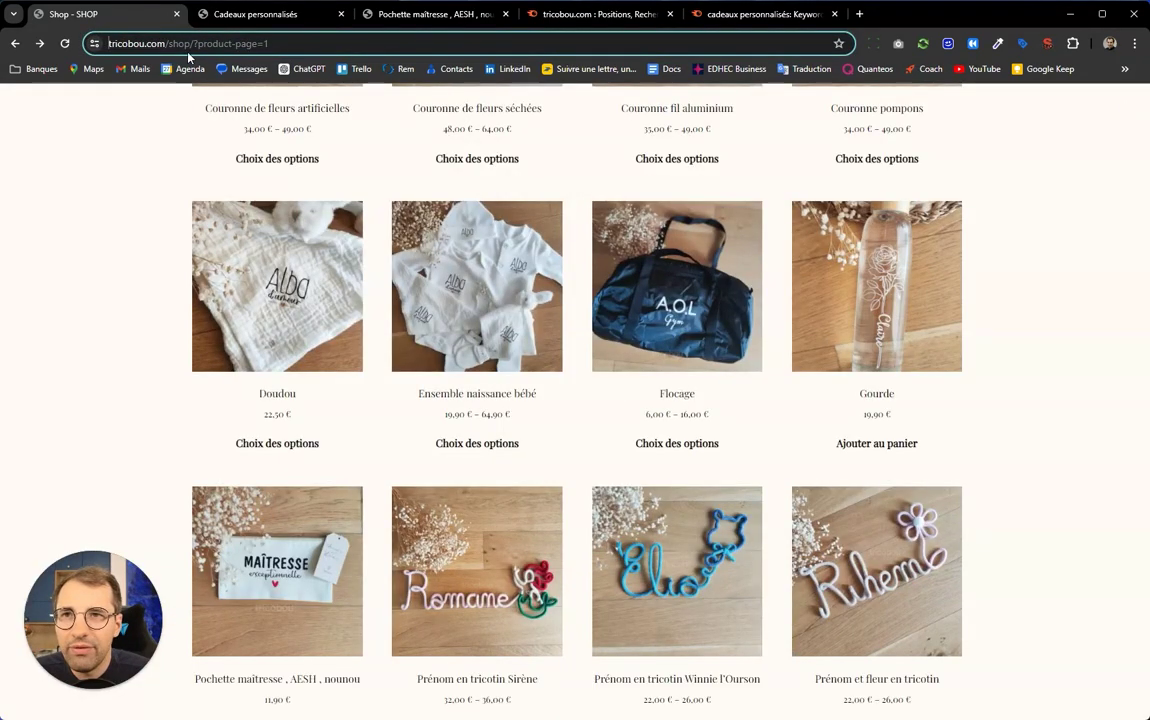
{"action": "left_click_drag", "start_coordinate": [190, 44], "coordinate": [398, 54]}
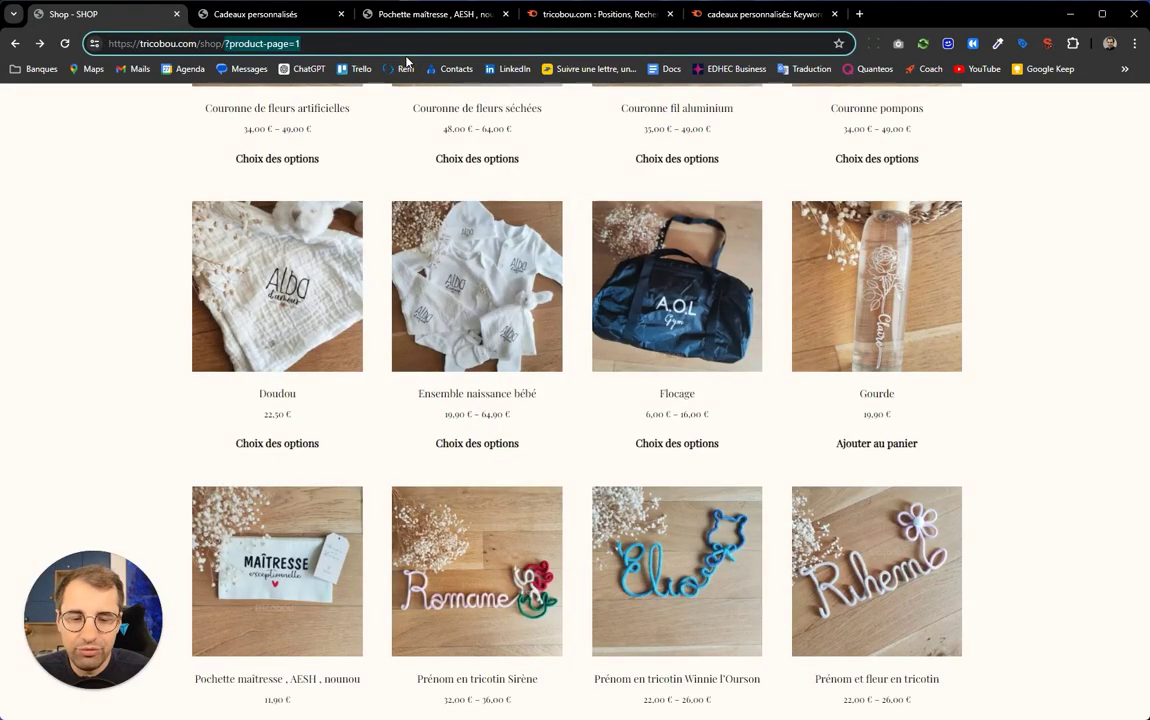
{"action": "key", "text": "BackSpace"}
{"action": "key", "text": "Return"}
Open page 2 of the shop's products and examine the "?product-page=2" parameter in its address.
{"action": "scroll", "coordinate": [349, 330], "scroll_direction": "down", "scroll_amount": 20}
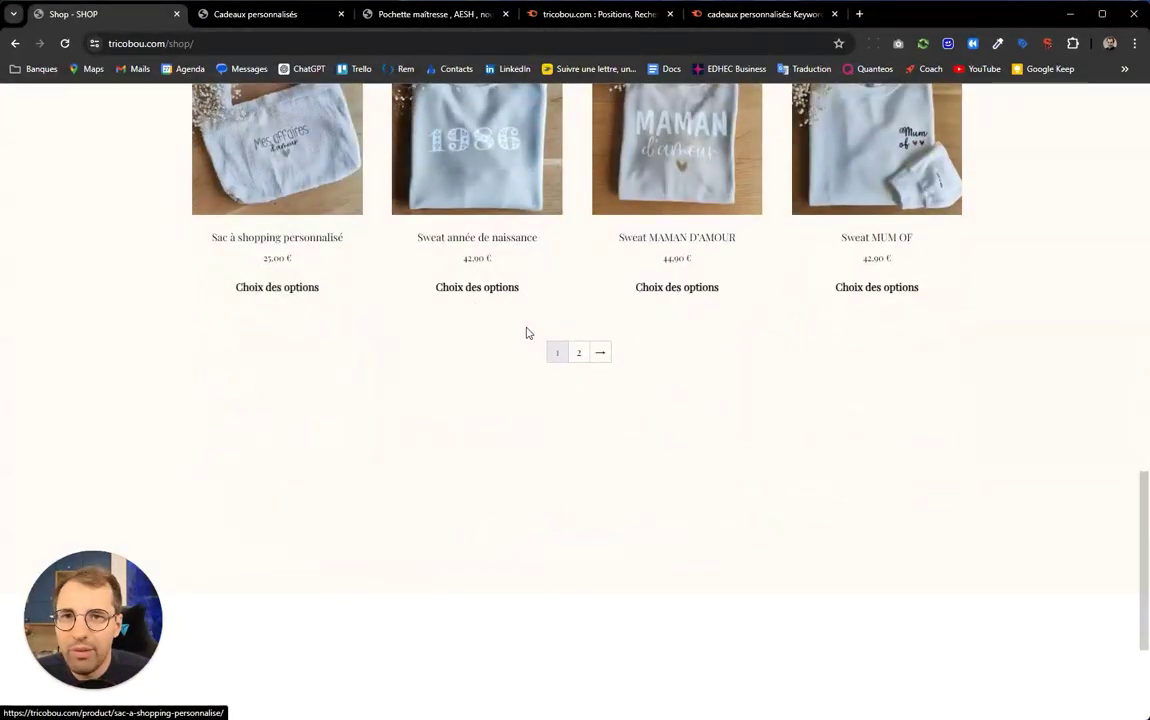
{"action": "left_click", "coordinate": [579, 353]}
{"action": "left_click_drag", "start_coordinate": [191, 43], "coordinate": [305, 45]}
{"action": "scroll", "coordinate": [357, 370], "scroll_direction": "down", "scroll_amount": 8}
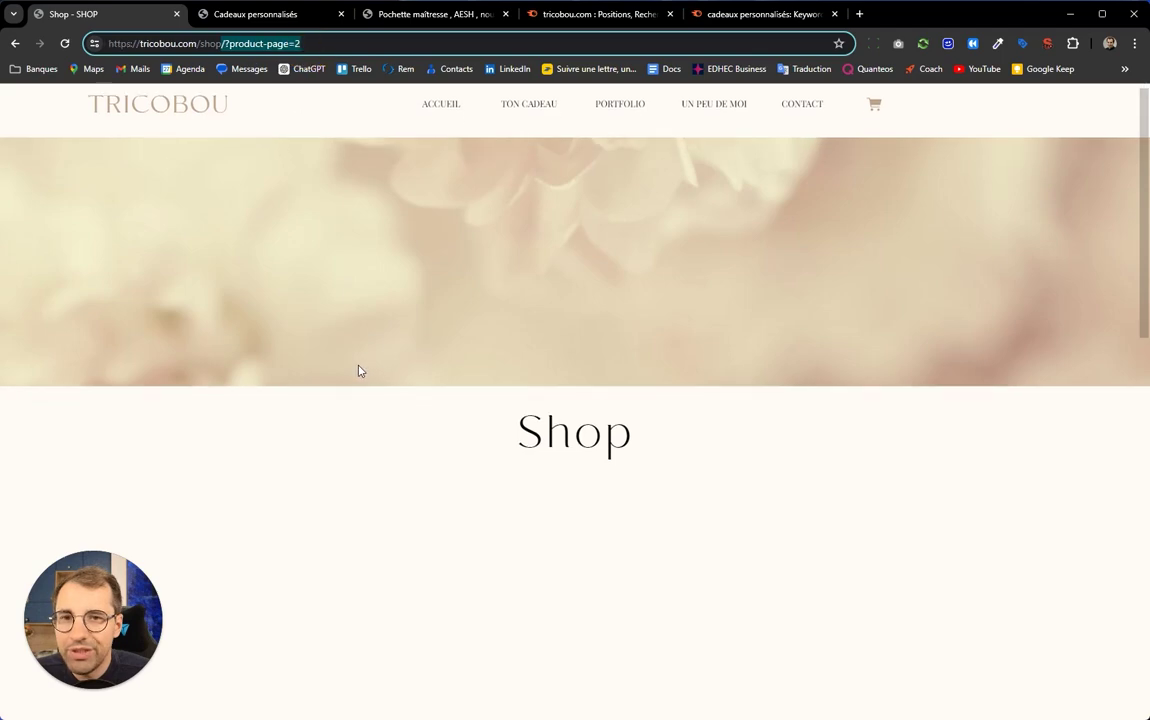
{"action": "left_click", "coordinate": [228, 43]}
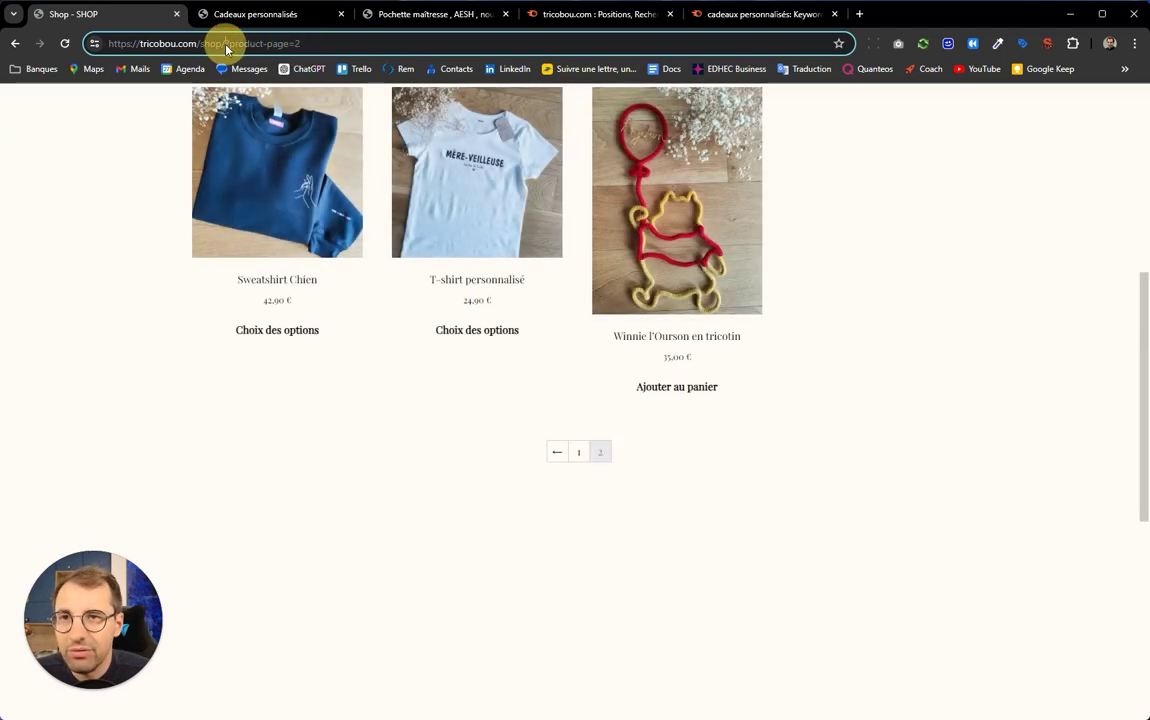
{"action": "left_click_drag", "start_coordinate": [228, 43], "coordinate": [219, 44]}
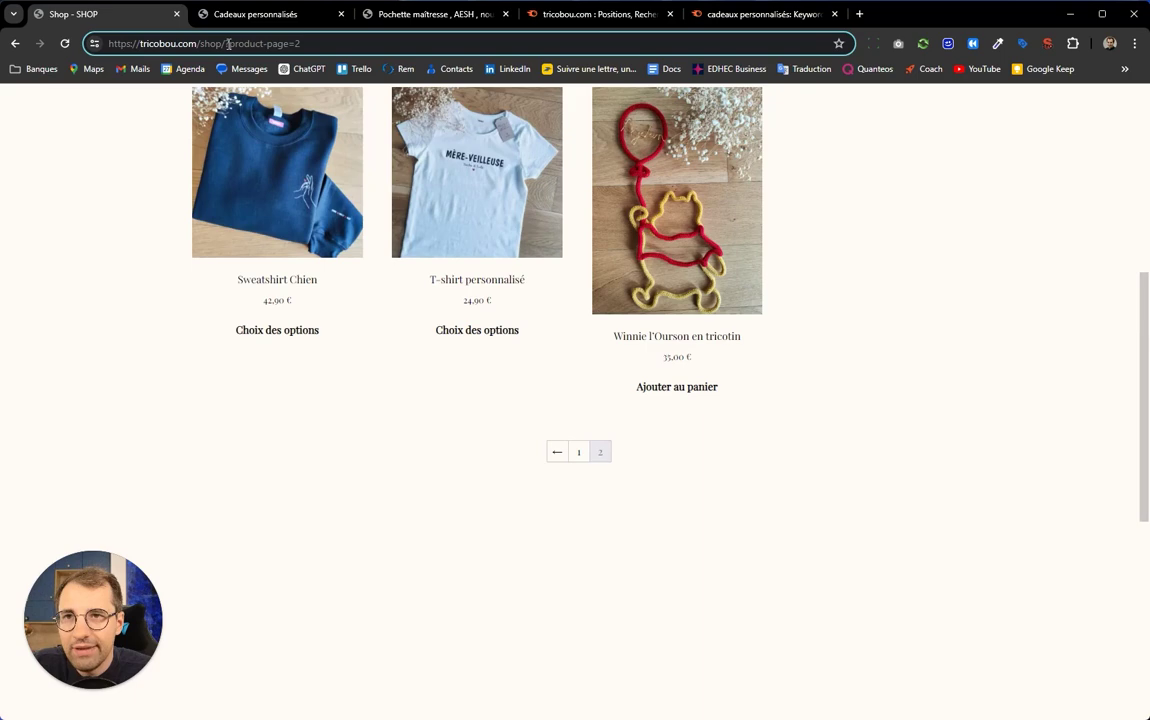
{"action": "left_click_drag", "start_coordinate": [228, 43], "coordinate": [318, 42]}
{"action": "left_click", "coordinate": [318, 42]}
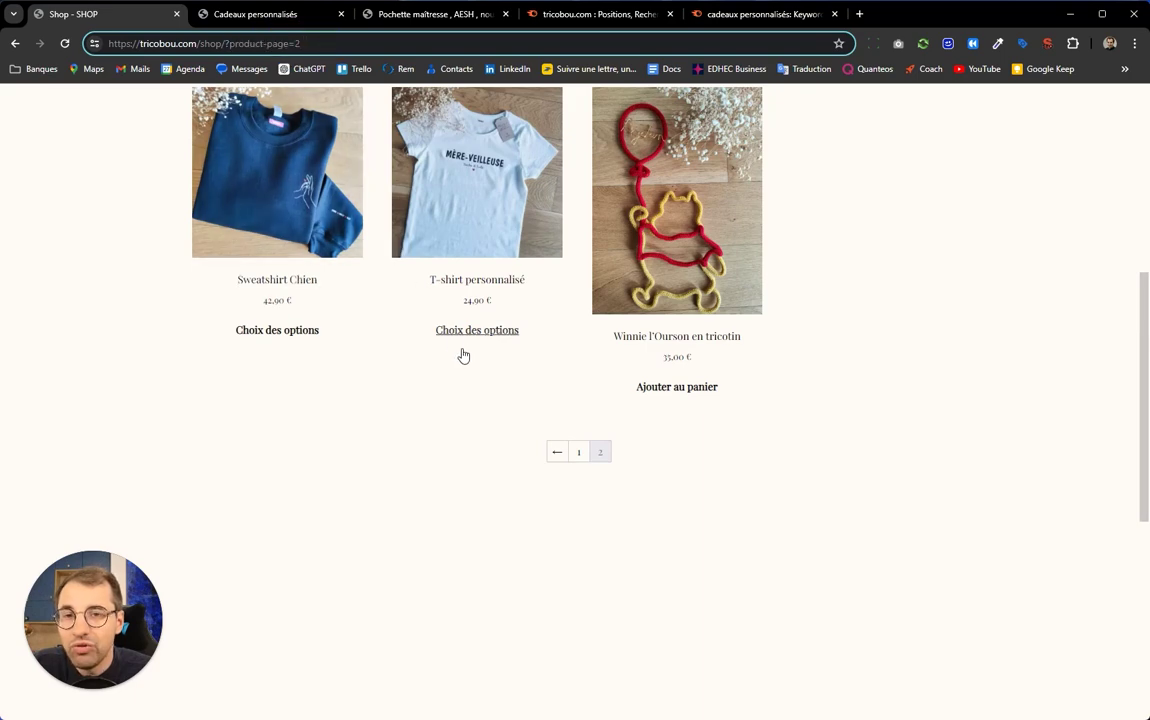
Return from page 2 to the previous product page and review its full listing from the "Shop" heading down.
{"action": "left_click", "coordinate": [558, 460]}
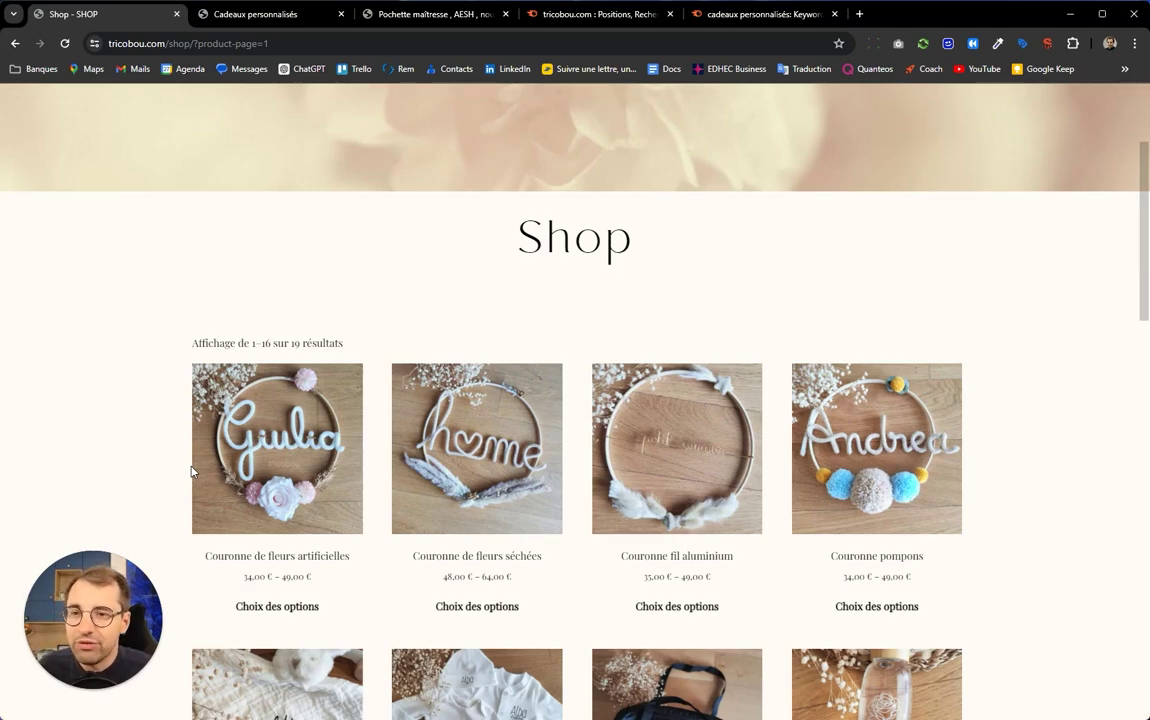
{"action": "scroll", "coordinate": [160, 455], "scroll_direction": "down", "scroll_amount": 3}
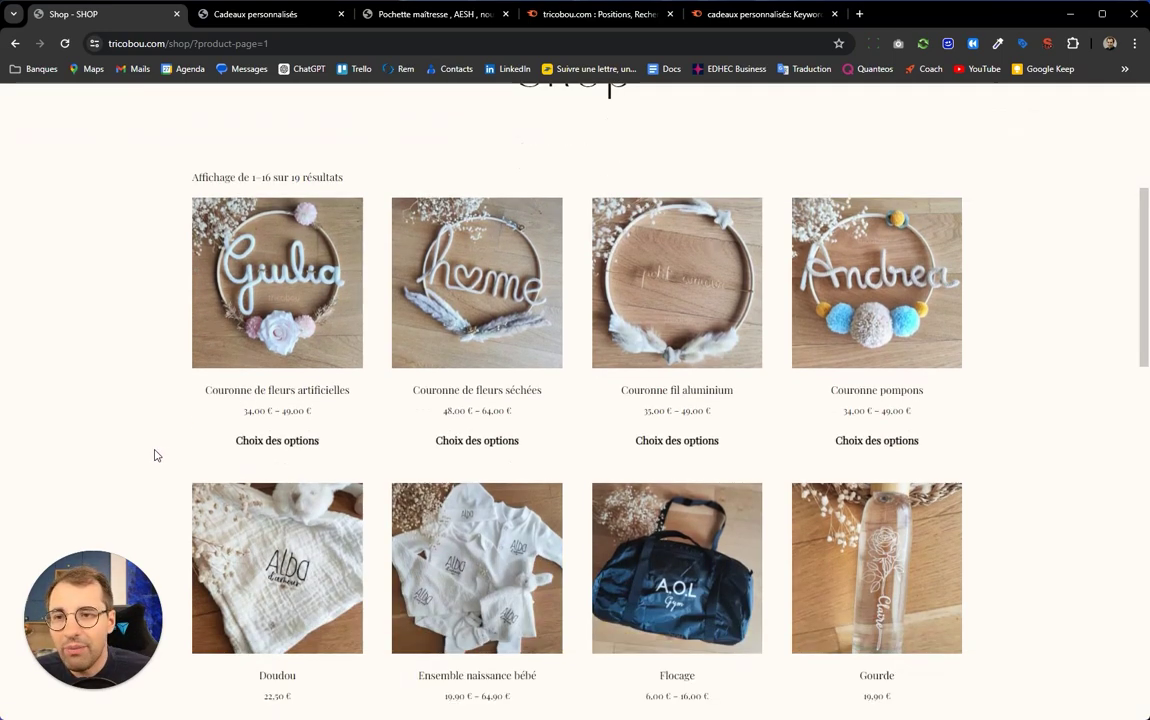
{"action": "scroll", "coordinate": [155, 453], "scroll_direction": "down", "scroll_amount": 12}
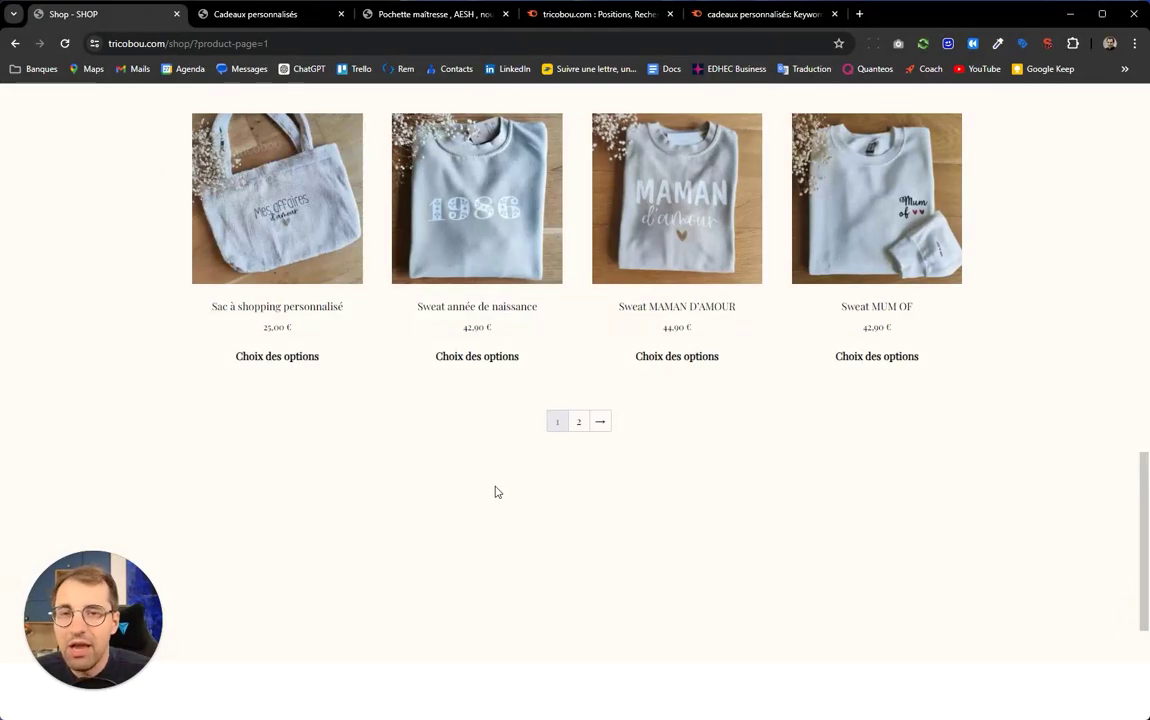
{"action": "scroll", "coordinate": [406, 493], "scroll_direction": "up", "scroll_amount": 15}
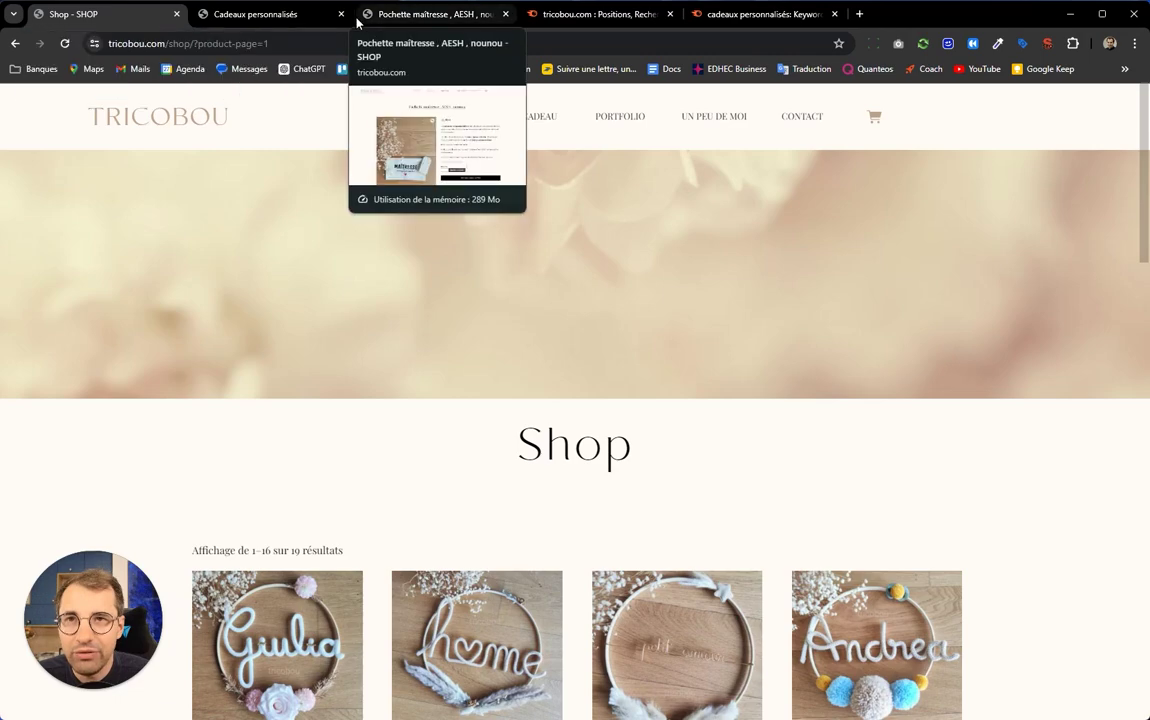
Switch to the "Pochette maîtresse , AESH , nounou" product page and examine its heading, description and ordering information.
{"action": "left_click", "coordinate": [390, 16]}
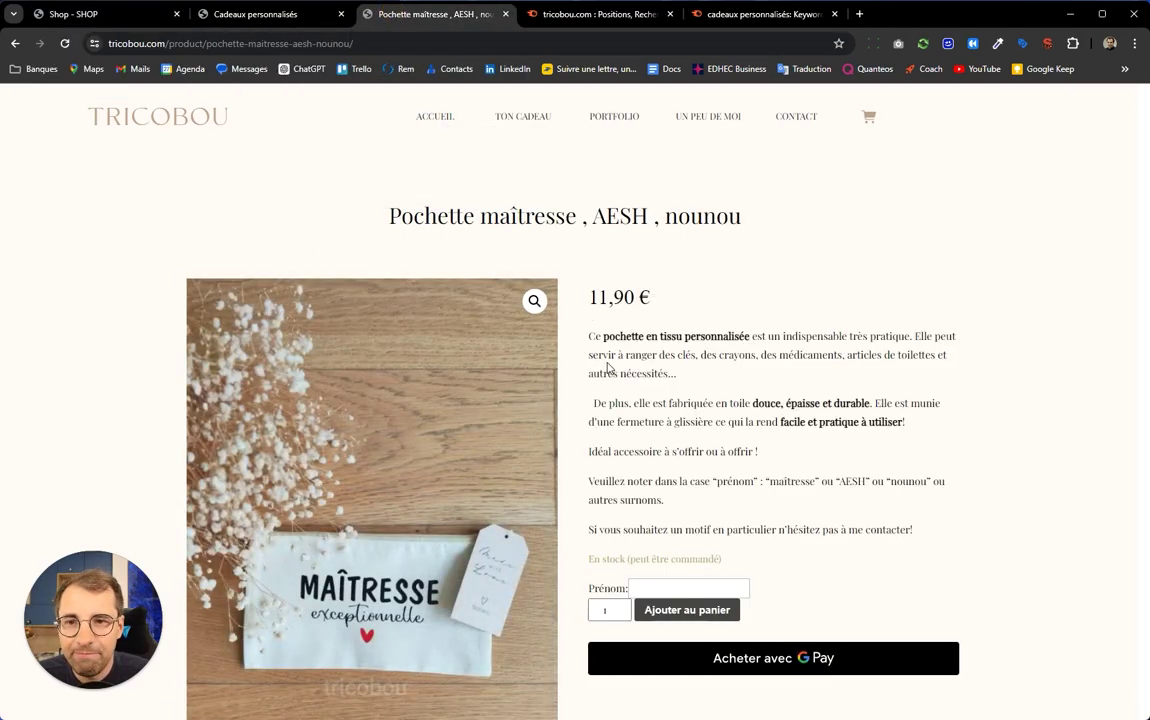
{"action": "scroll", "coordinate": [607, 369], "scroll_direction": "down", "scroll_amount": 3}
{"action": "scroll", "coordinate": [607, 369], "scroll_direction": "down", "scroll_amount": 4}
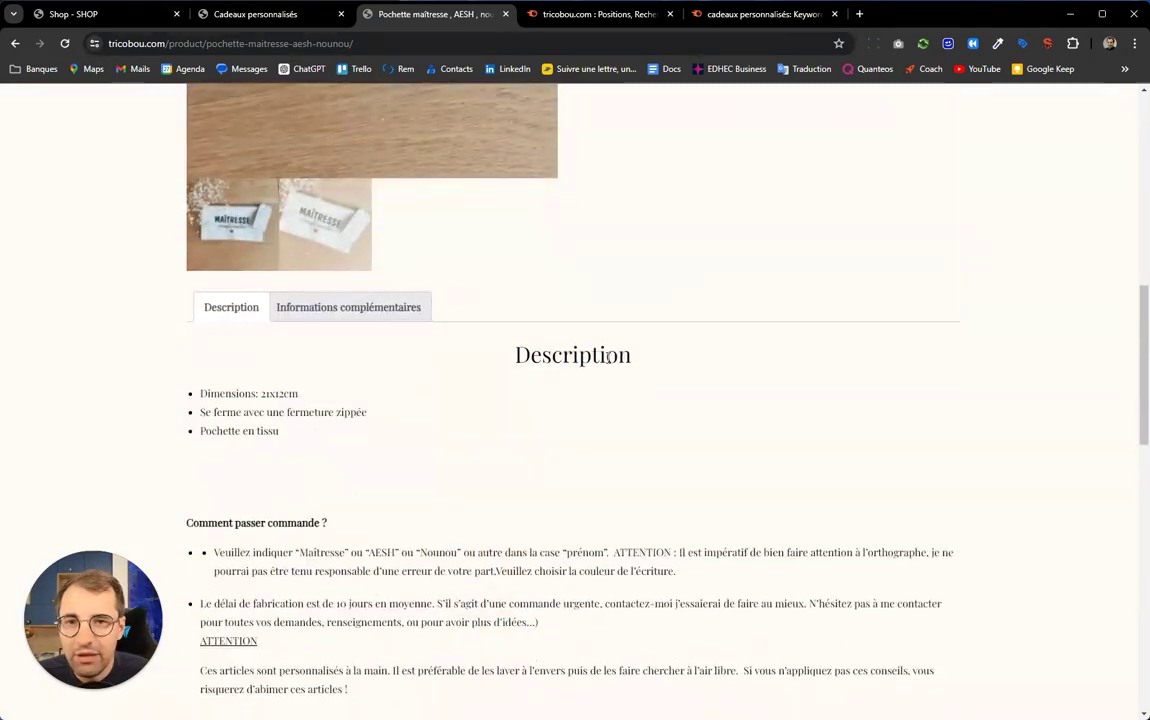
{"action": "left_click", "coordinate": [370, 309]}
{"action": "left_click", "coordinate": [210, 308]}
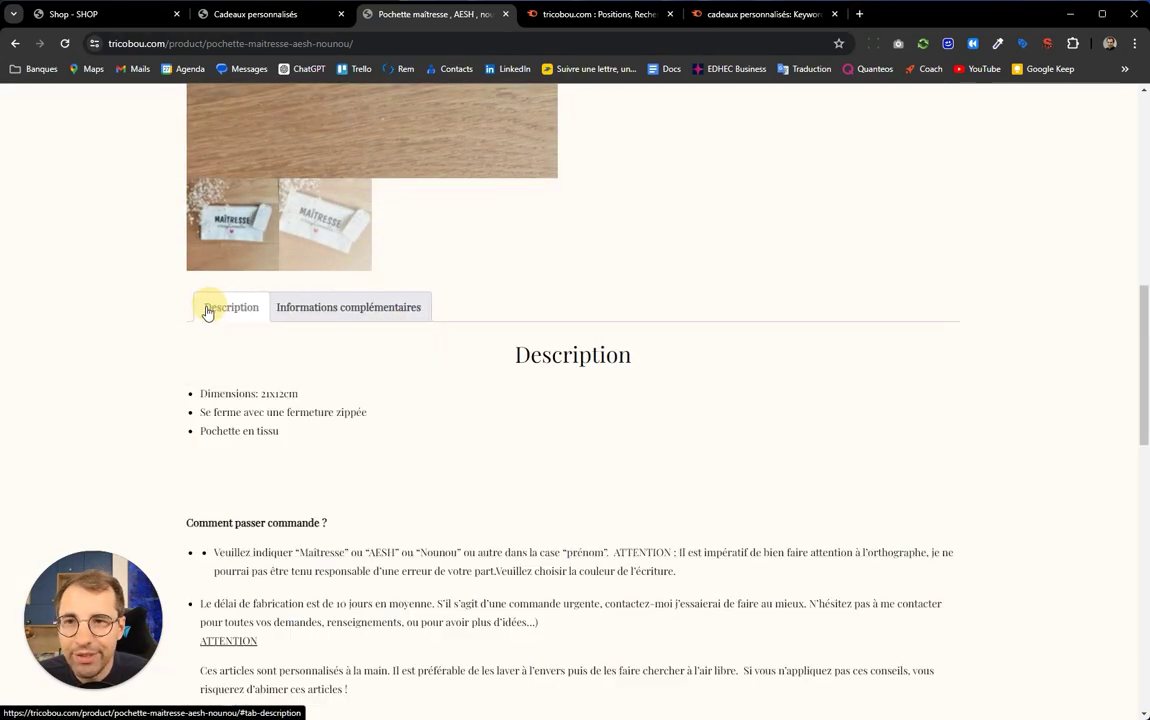
{"action": "scroll", "coordinate": [235, 400], "scroll_direction": "down", "scroll_amount": 6}
{"action": "scroll", "coordinate": [235, 403], "scroll_direction": "up", "scroll_amount": 15}
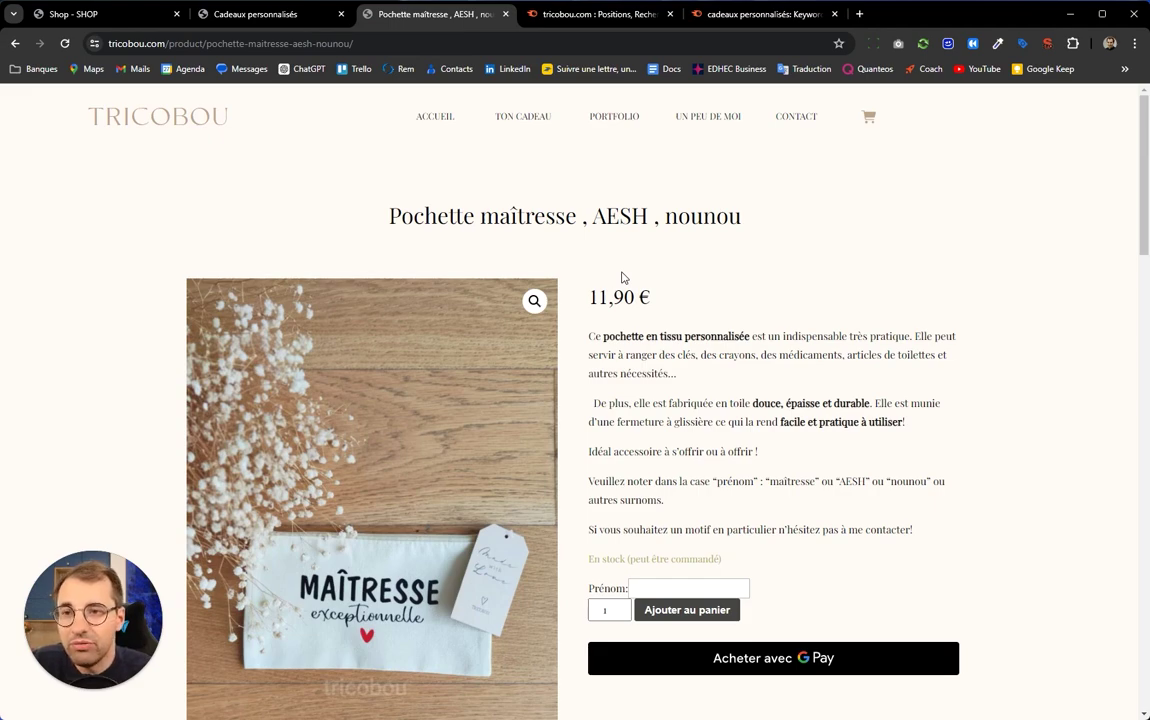
{"action": "scroll", "coordinate": [619, 297], "scroll_direction": "down", "scroll_amount": 1}
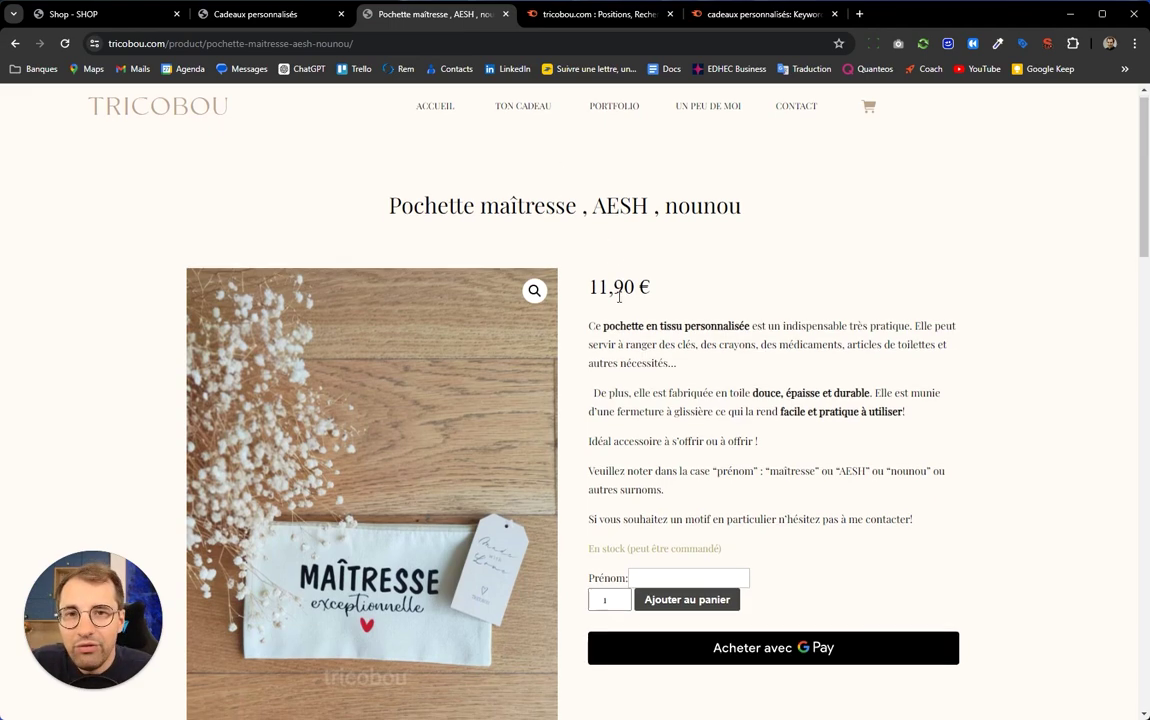
Review the "Pochette maîtresse , AESH , nounou" product page from its price down through the "Description" and "Comment passer commande ?" sections.
{"action": "scroll", "coordinate": [619, 297], "scroll_direction": "down", "scroll_amount": 3}
{"action": "scroll", "coordinate": [597, 251], "scroll_direction": "up", "scroll_amount": 3}
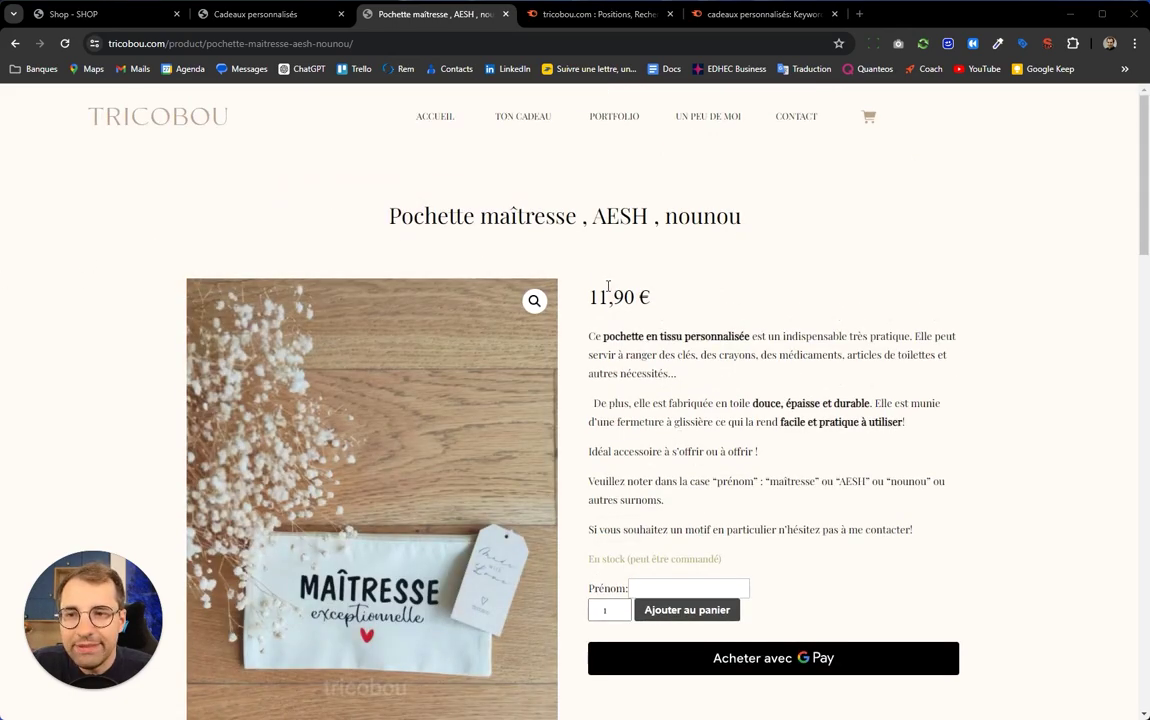
{"action": "scroll", "coordinate": [600, 318], "scroll_direction": "down", "scroll_amount": 4}
{"action": "scroll", "coordinate": [598, 318], "scroll_direction": "down", "scroll_amount": 4}
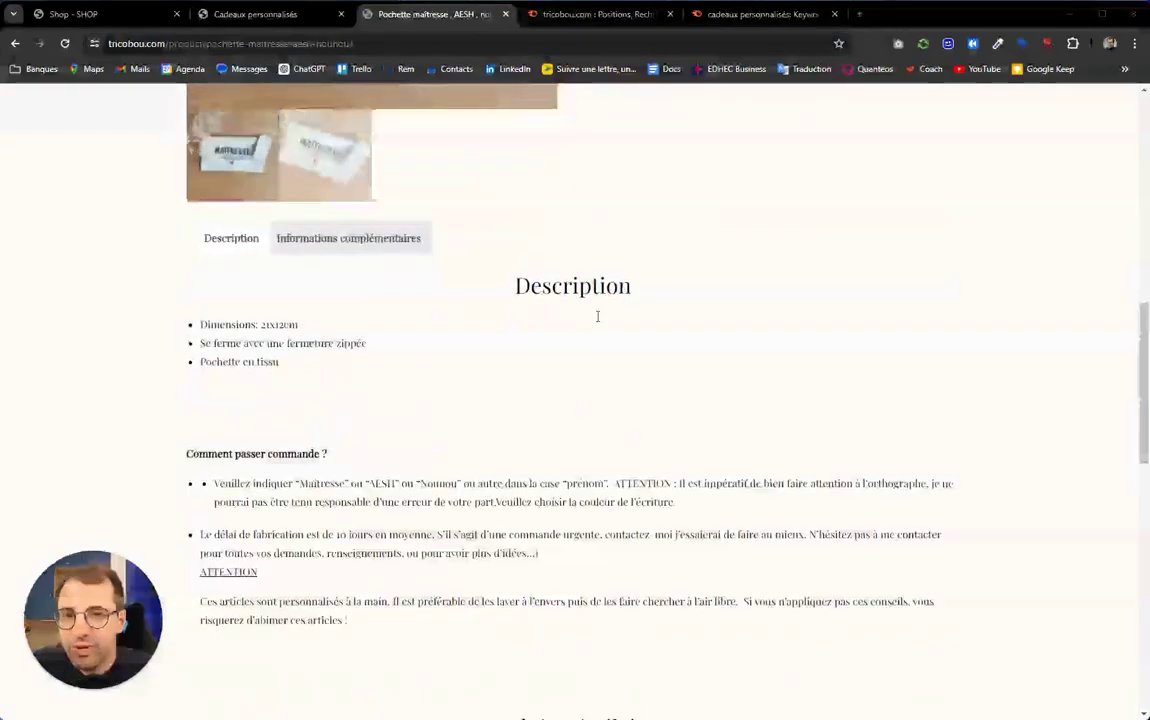
{"action": "scroll", "coordinate": [597, 318], "scroll_direction": "up", "scroll_amount": 8}
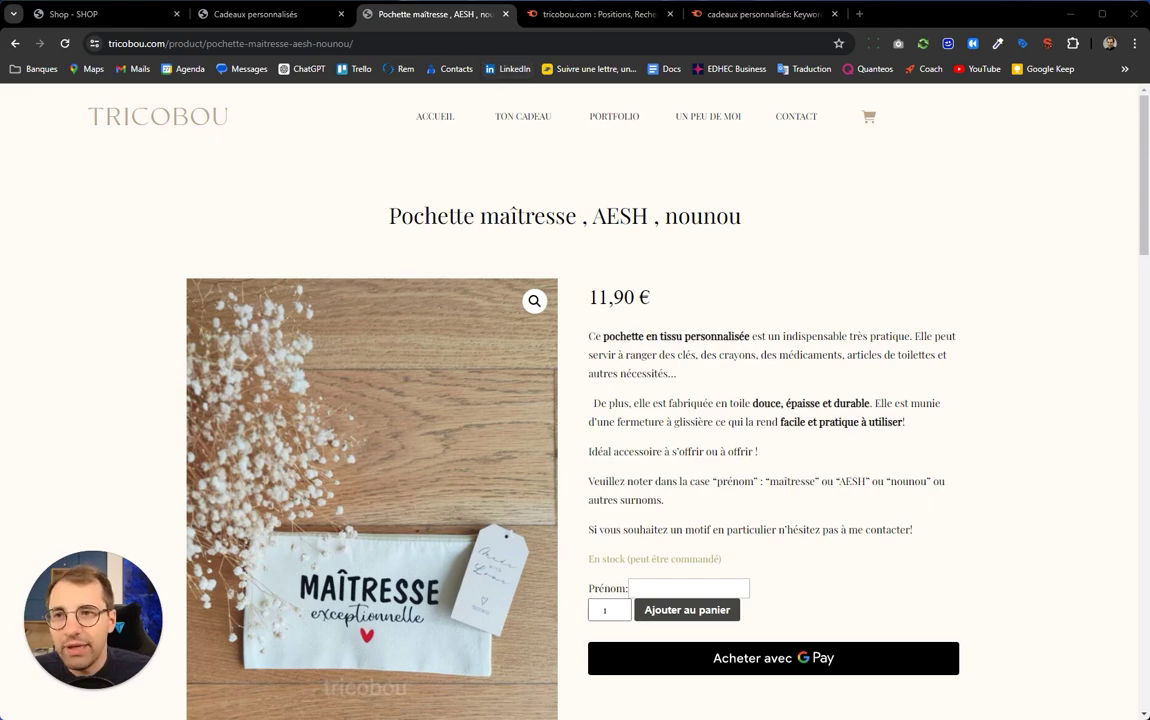
Switch to Semrush's organic positions report for tricobou.com and examine its traffic trend and the ranked keywords' positions, volumes, difficulty and URLs.
{"action": "key", "text": "ctrl+Tab"}
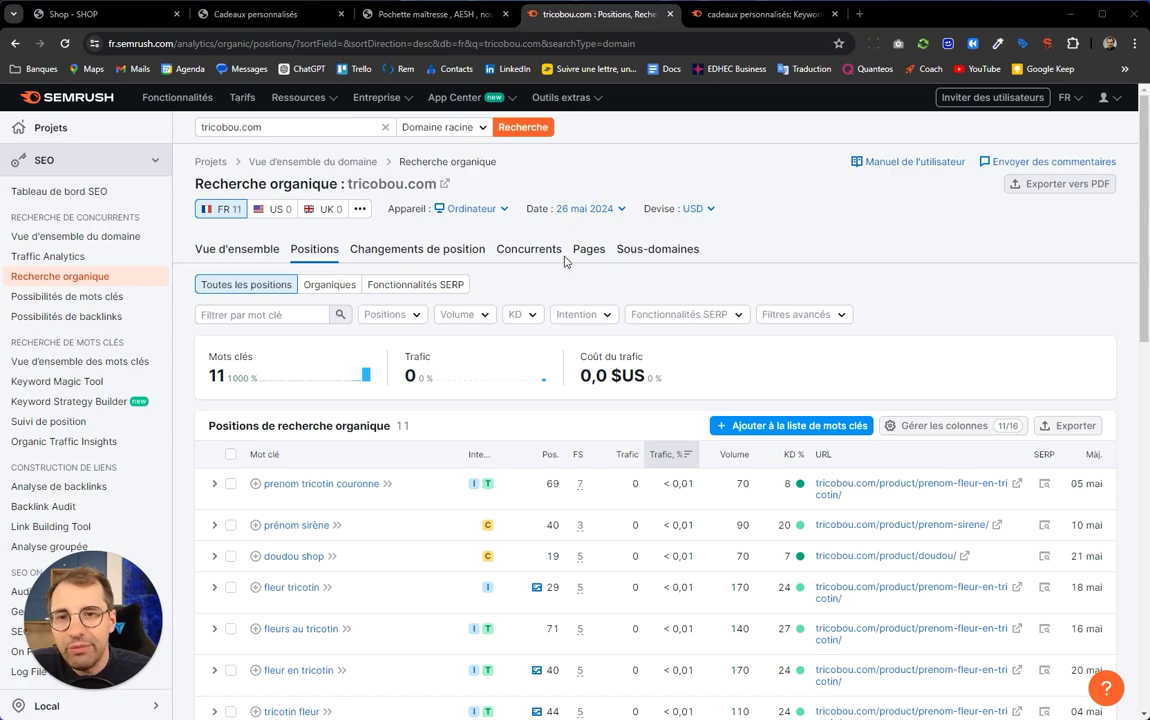
{"action": "scroll", "coordinate": [380, 200], "scroll_direction": "down", "scroll_amount": 3}
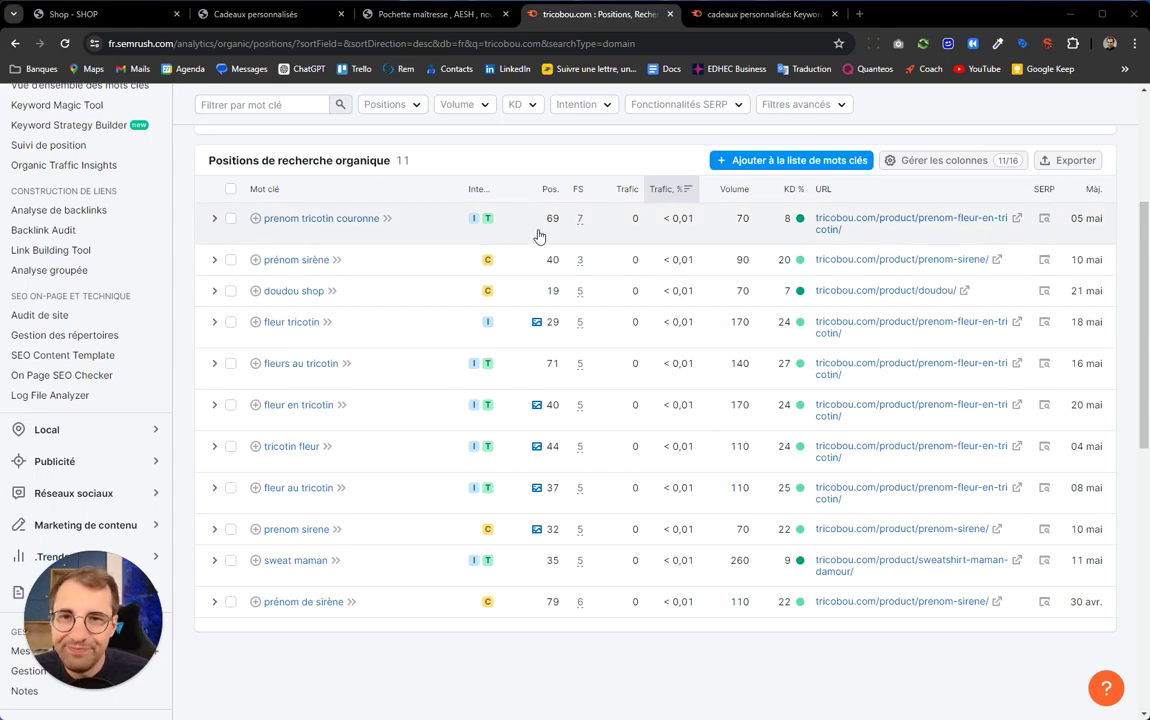
{"action": "scroll", "coordinate": [557, 175], "scroll_direction": "up", "scroll_amount": 3}
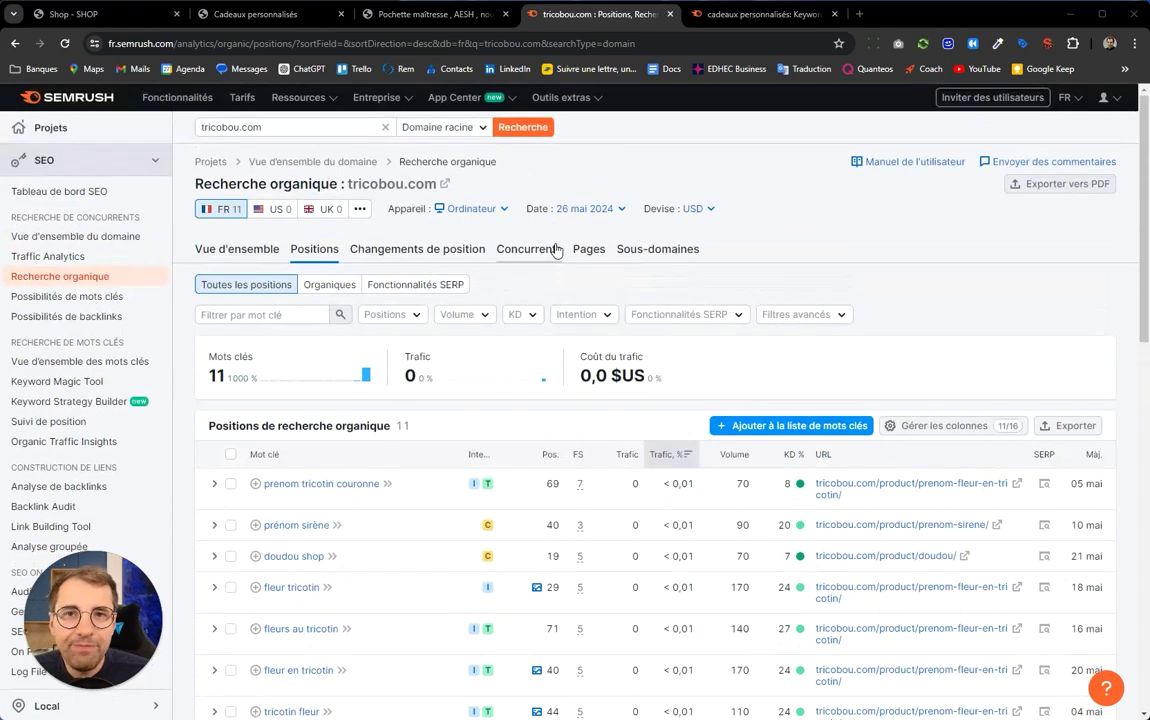
{"action": "scroll", "coordinate": [557, 250], "scroll_direction": "down", "scroll_amount": 4}
{"action": "scroll", "coordinate": [557, 250], "scroll_direction": "up", "scroll_amount": 2}
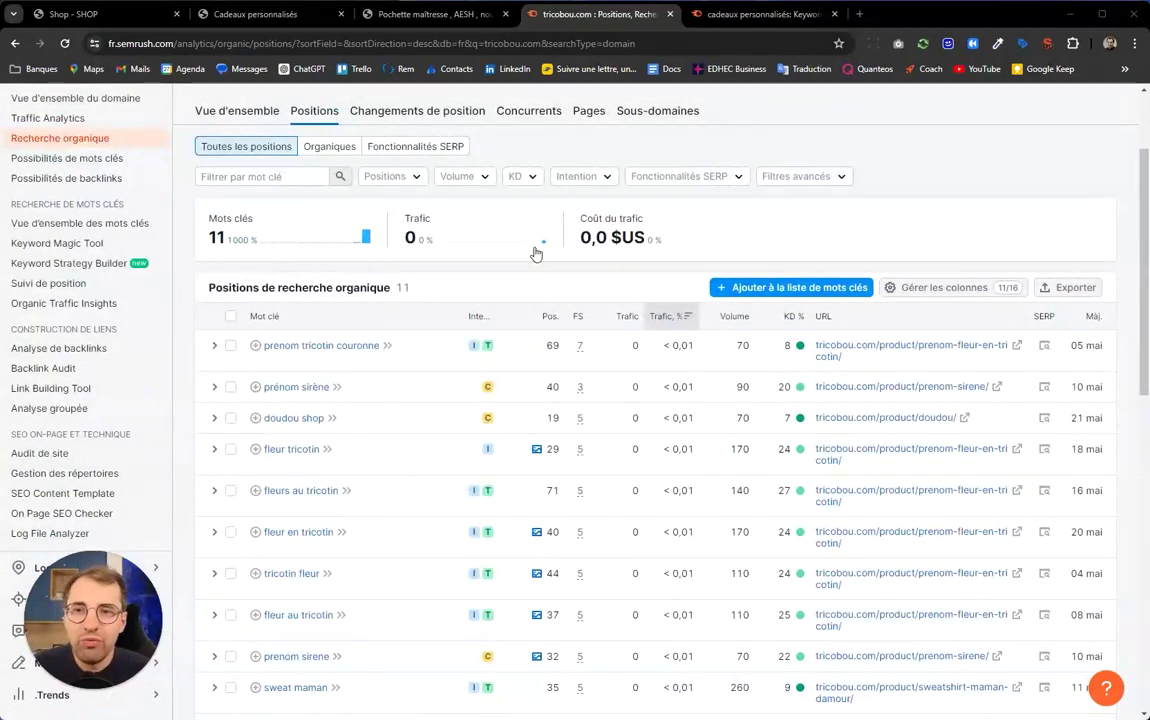
{"action": "mouse_move", "coordinate": [538, 248]}
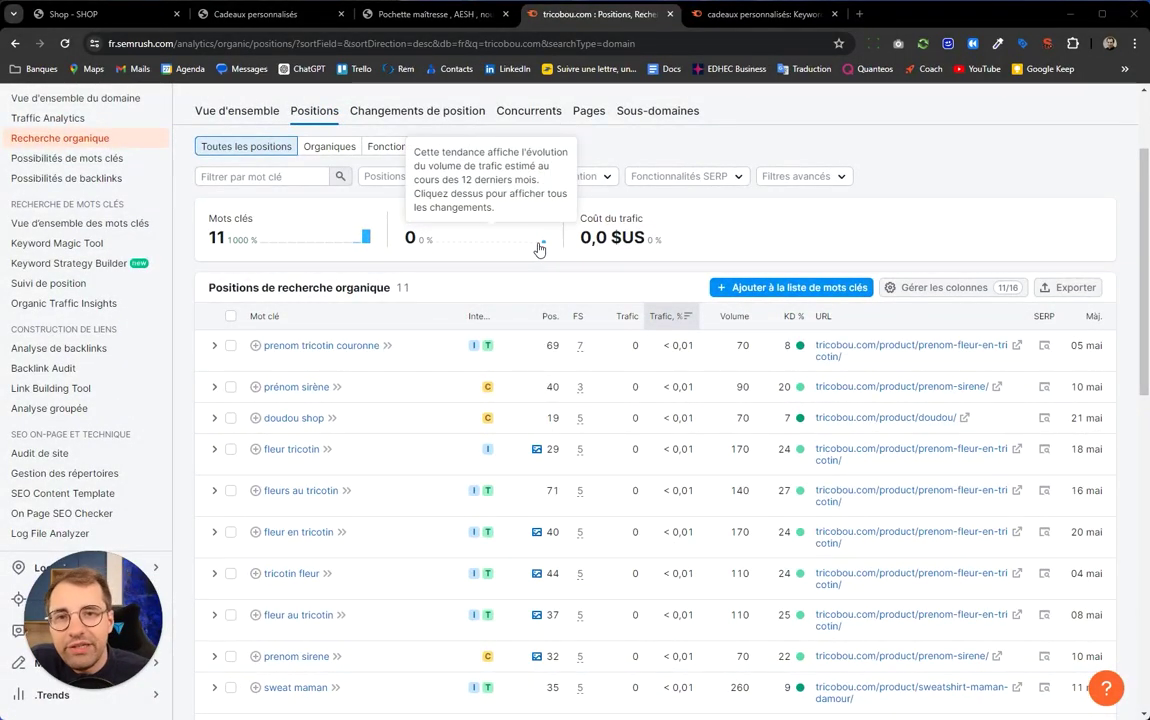
{"action": "scroll", "coordinate": [535, 249], "scroll_direction": "down", "scroll_amount": 1}
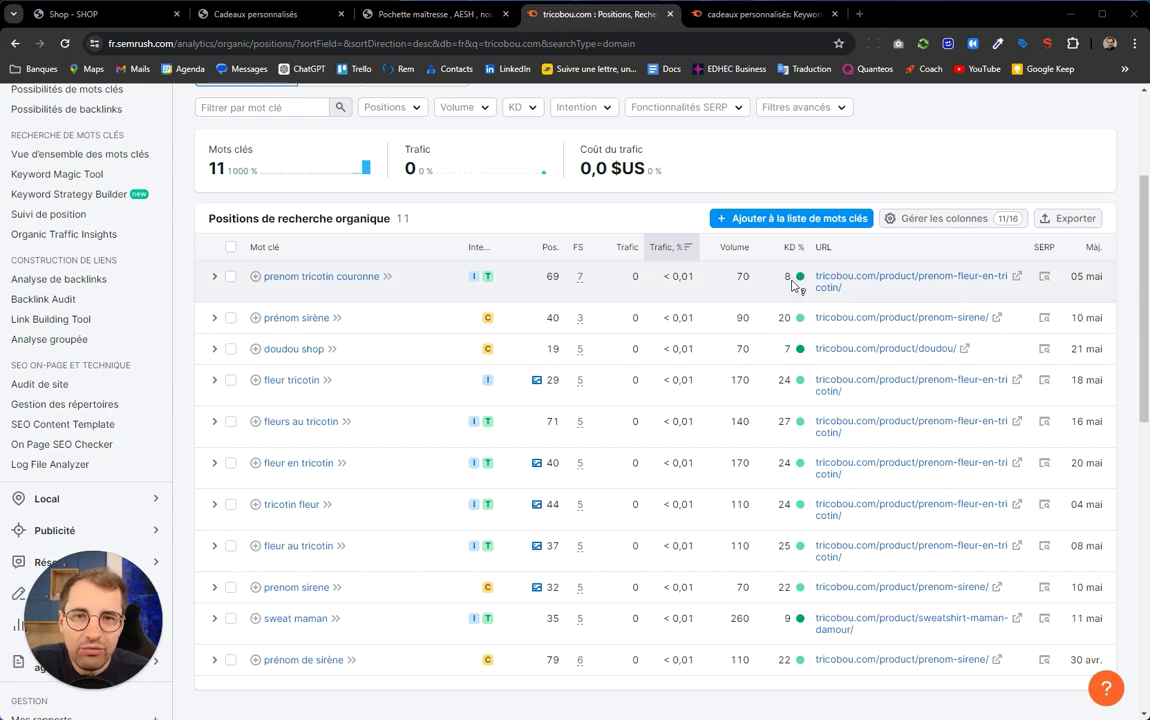
{"action": "mouse_move", "coordinate": [793, 284]}
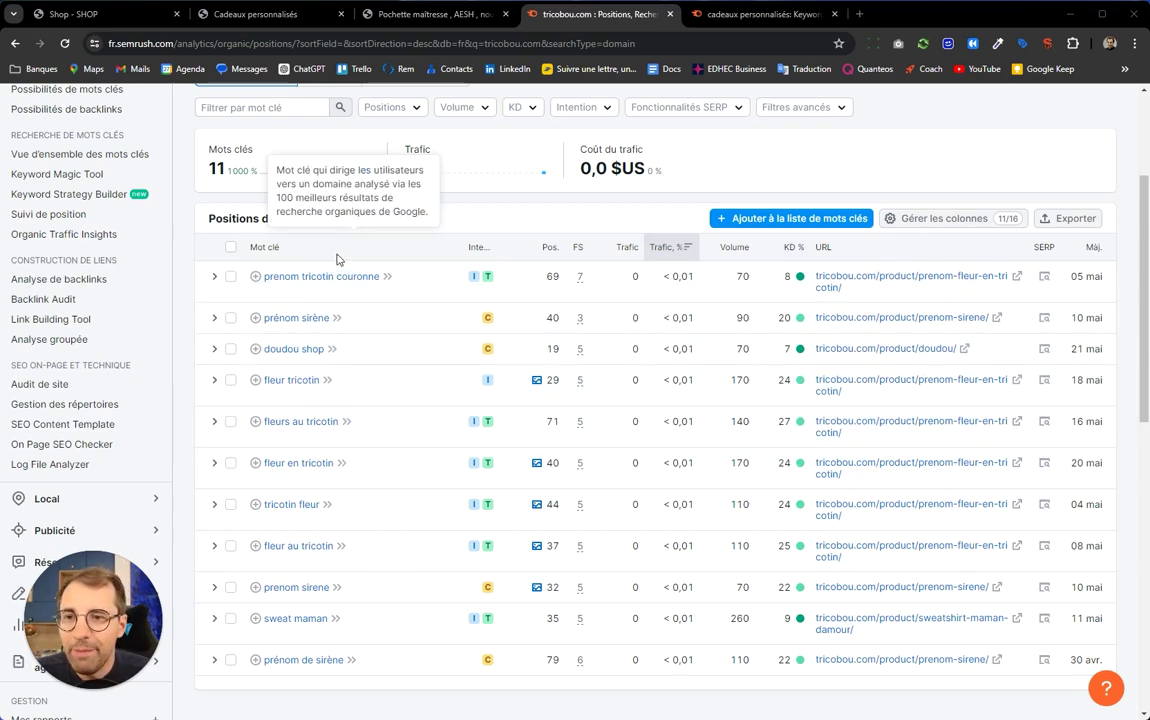
{"action": "scroll", "coordinate": [326, 236], "scroll_direction": "up", "scroll_amount": 3}
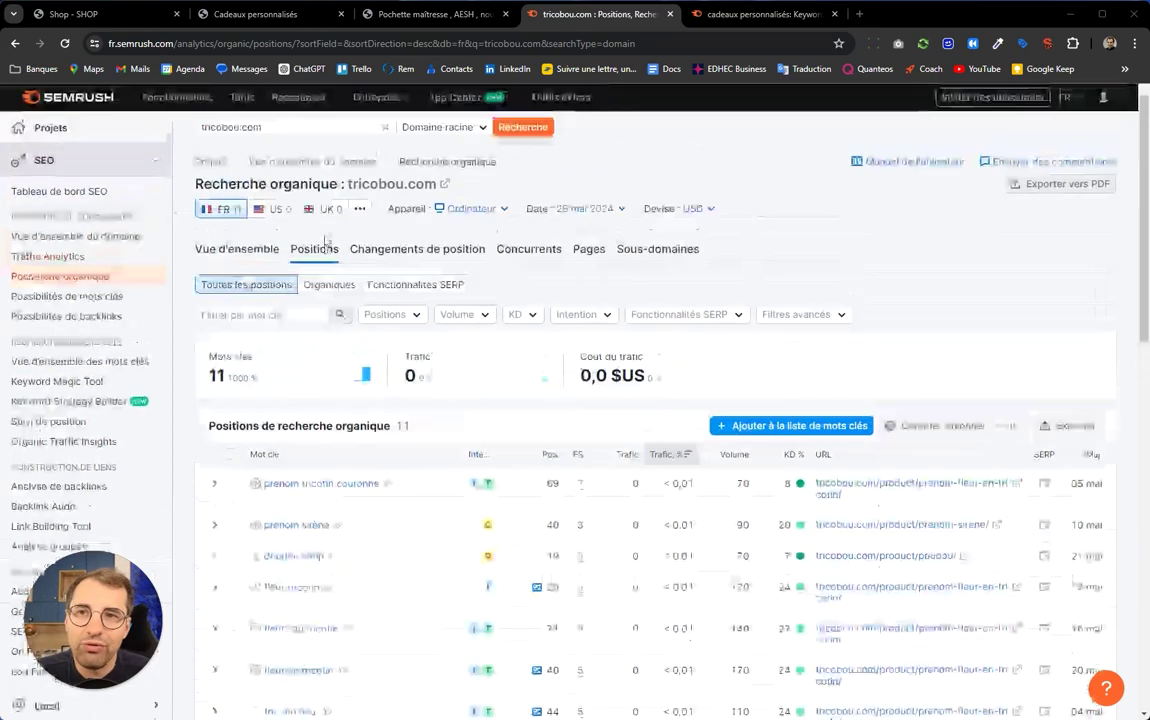
Copy the keyword "cadeau personnalisé" from the Keyword Magic Tool list and search Google for it in a new tab.
{"action": "left_click", "coordinate": [759, 15]}
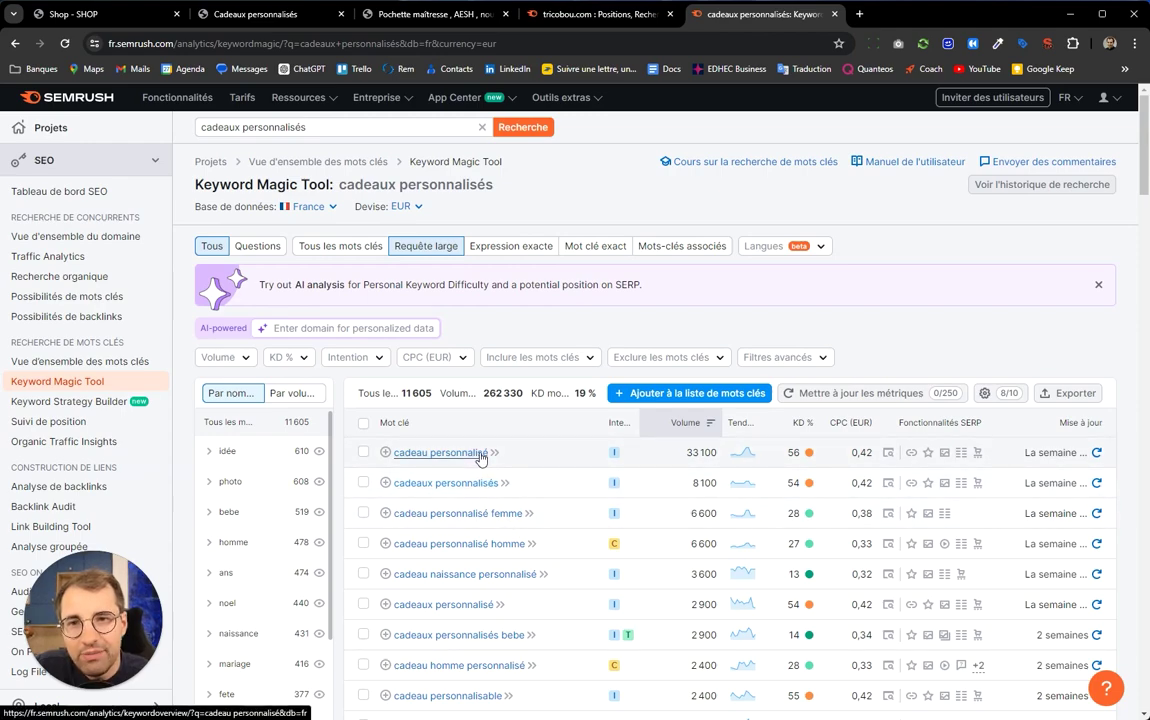
{"action": "mouse_move", "coordinate": [616, 457]}
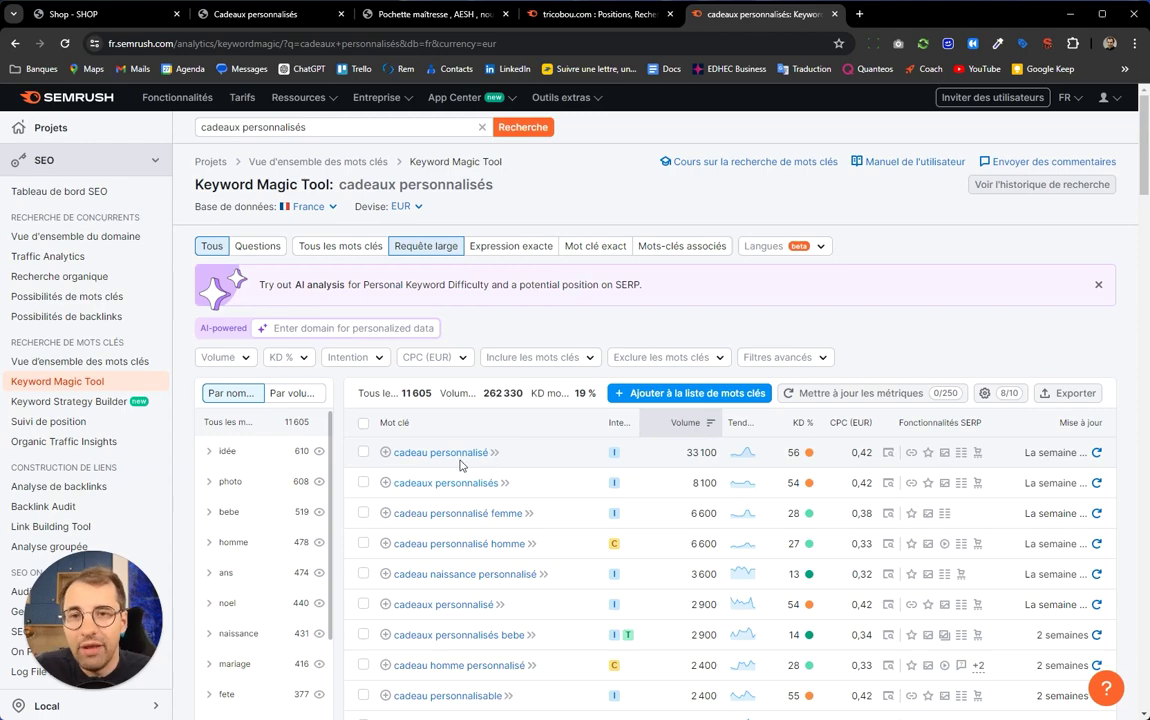
{"action": "left_click_drag", "start_coordinate": [397, 456], "coordinate": [493, 452]}
{"action": "key", "text": "ctrl+c"}
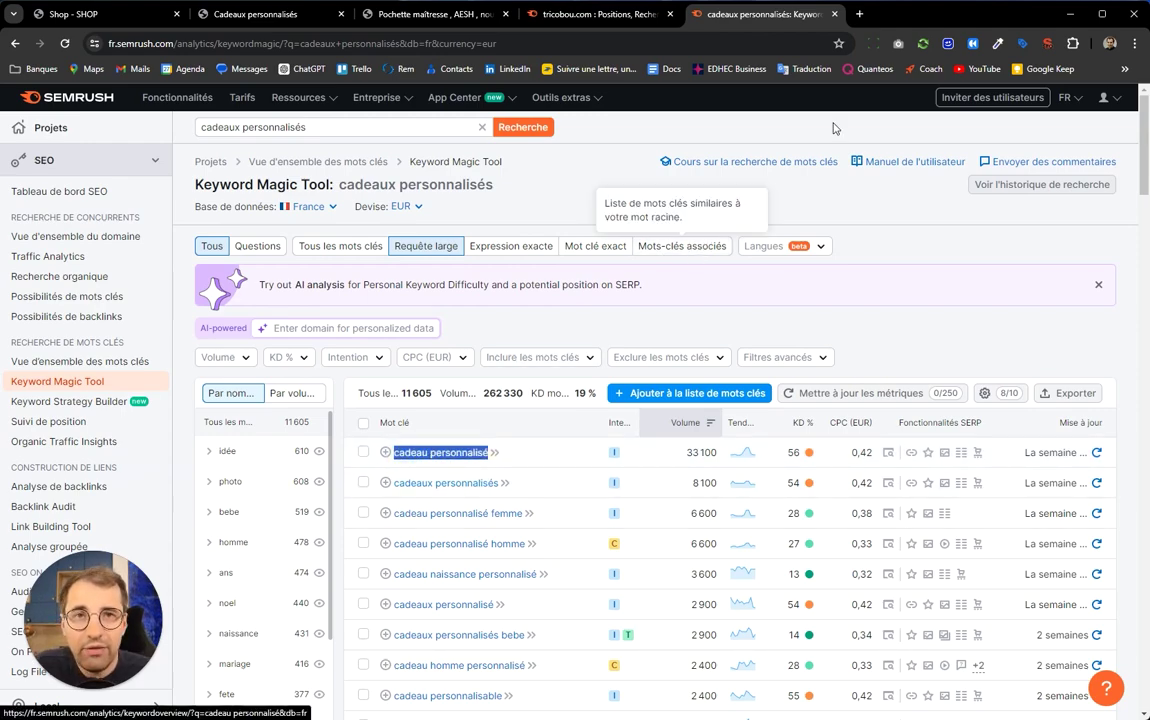
{"action": "left_click", "coordinate": [859, 14]}
{"action": "key", "text": "ctrl+v"}
{"action": "key", "text": "Return"}
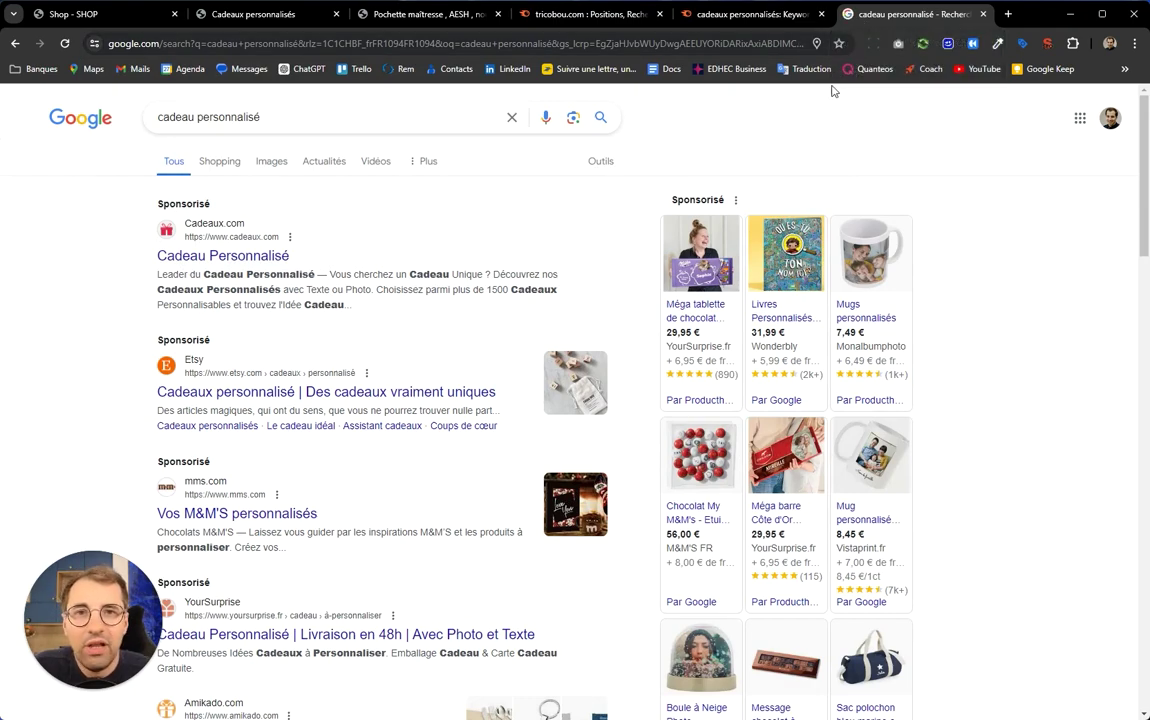
Examine the sponsored links and product ads in the Google results for "cadeau personnalisé".
{"action": "scroll", "coordinate": [838, 413], "scroll_direction": "down", "scroll_amount": 2}
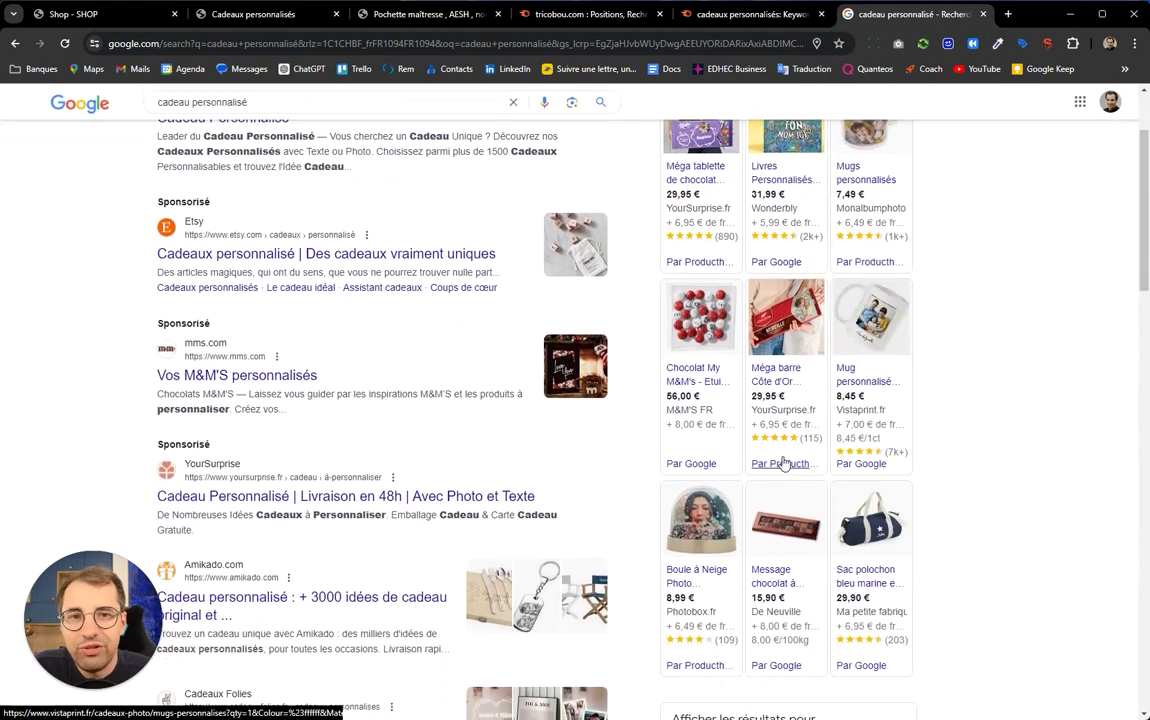
{"action": "scroll", "coordinate": [770, 410], "scroll_direction": "down", "scroll_amount": 2}
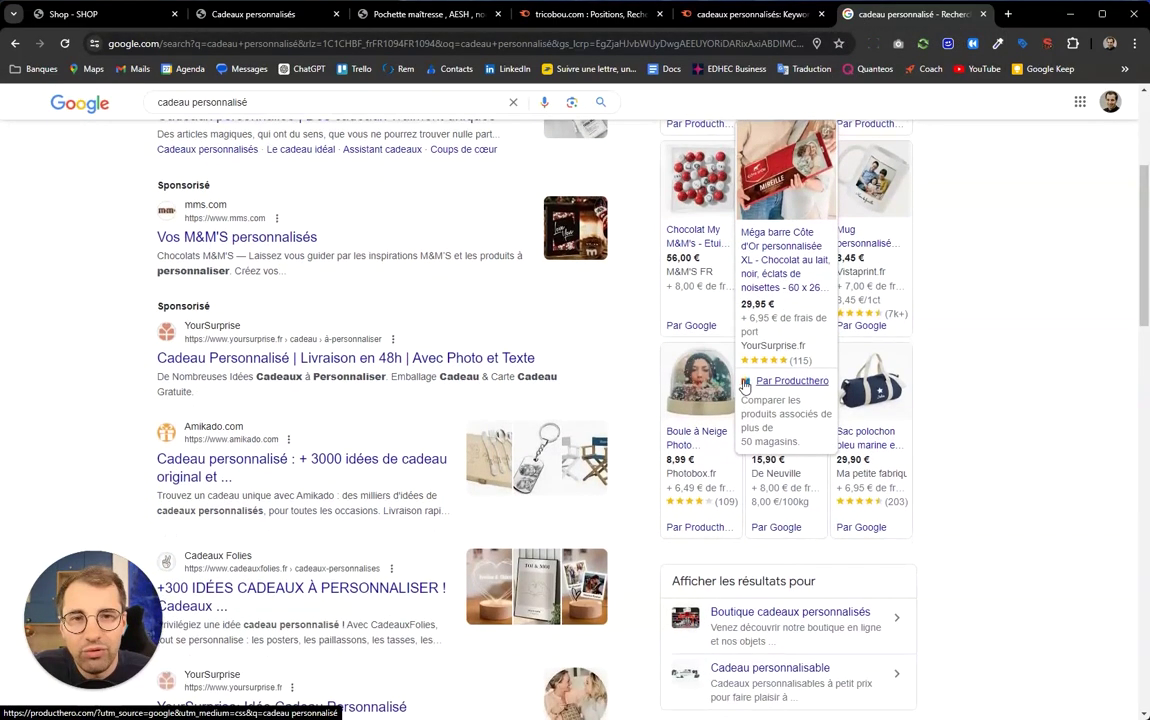
{"action": "scroll", "coordinate": [685, 387], "scroll_direction": "up", "scroll_amount": 4}
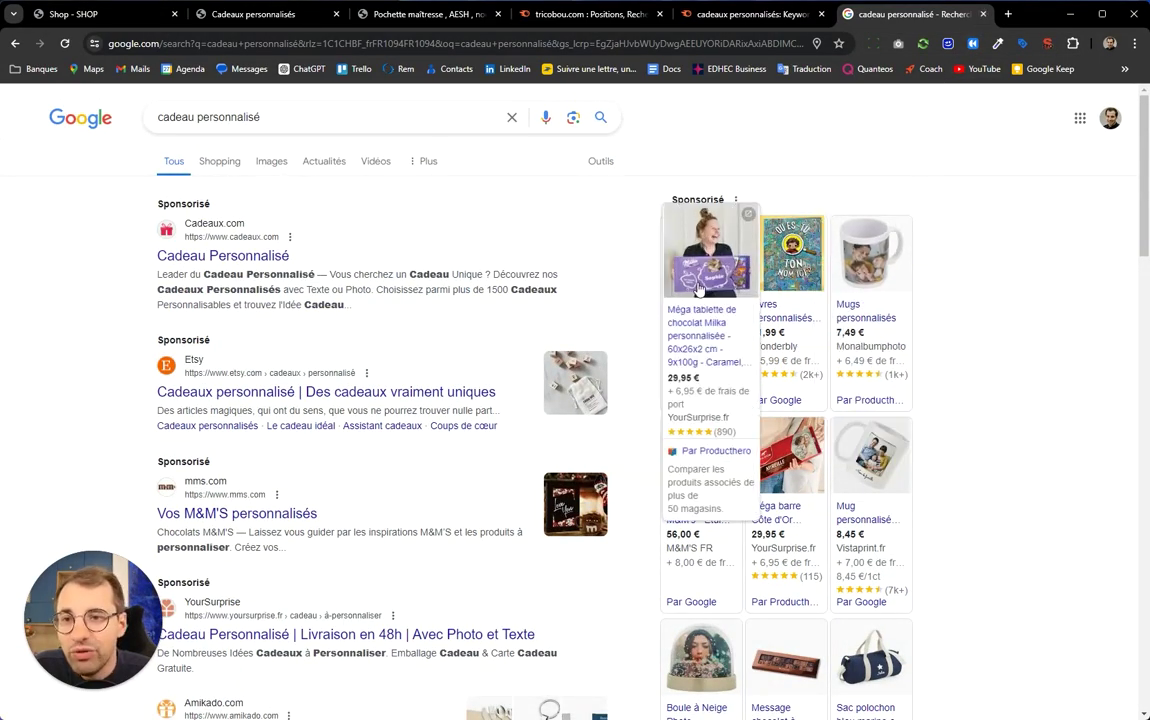
Examine the first organic Google results below the ads, focusing on the titles and descriptions of the competing gift sites.
{"action": "scroll", "coordinate": [596, 285], "scroll_direction": "down", "scroll_amount": 4}
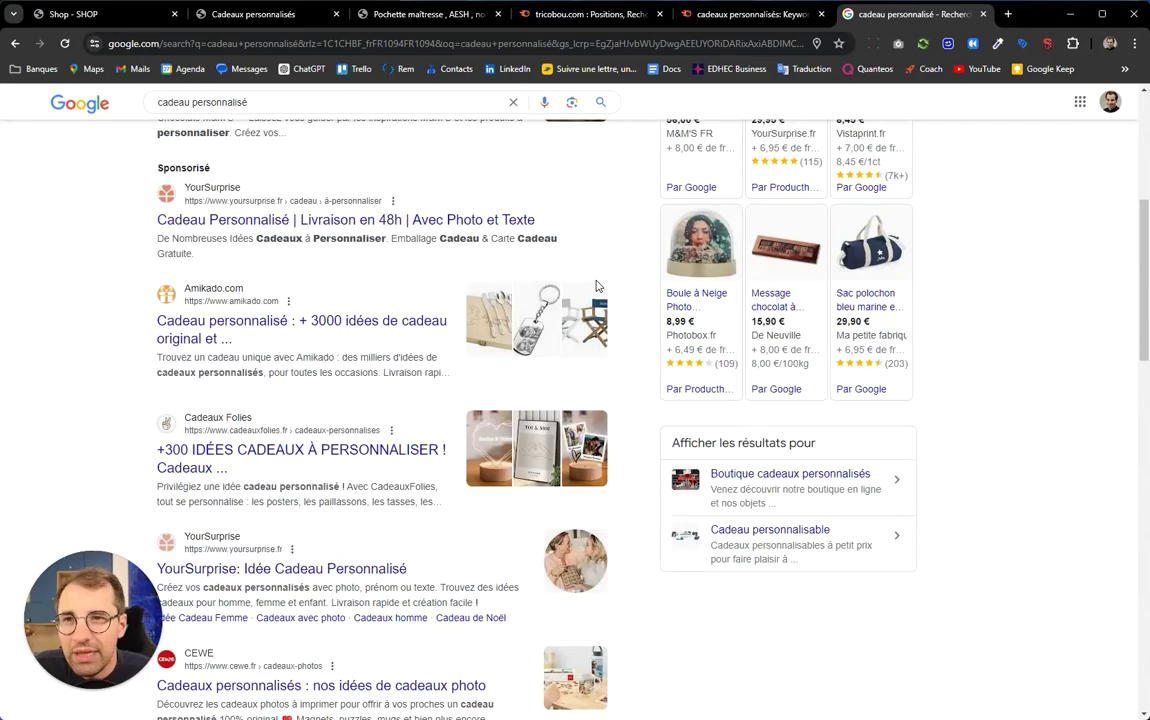
{"action": "scroll", "coordinate": [596, 290], "scroll_direction": "down", "scroll_amount": 2}
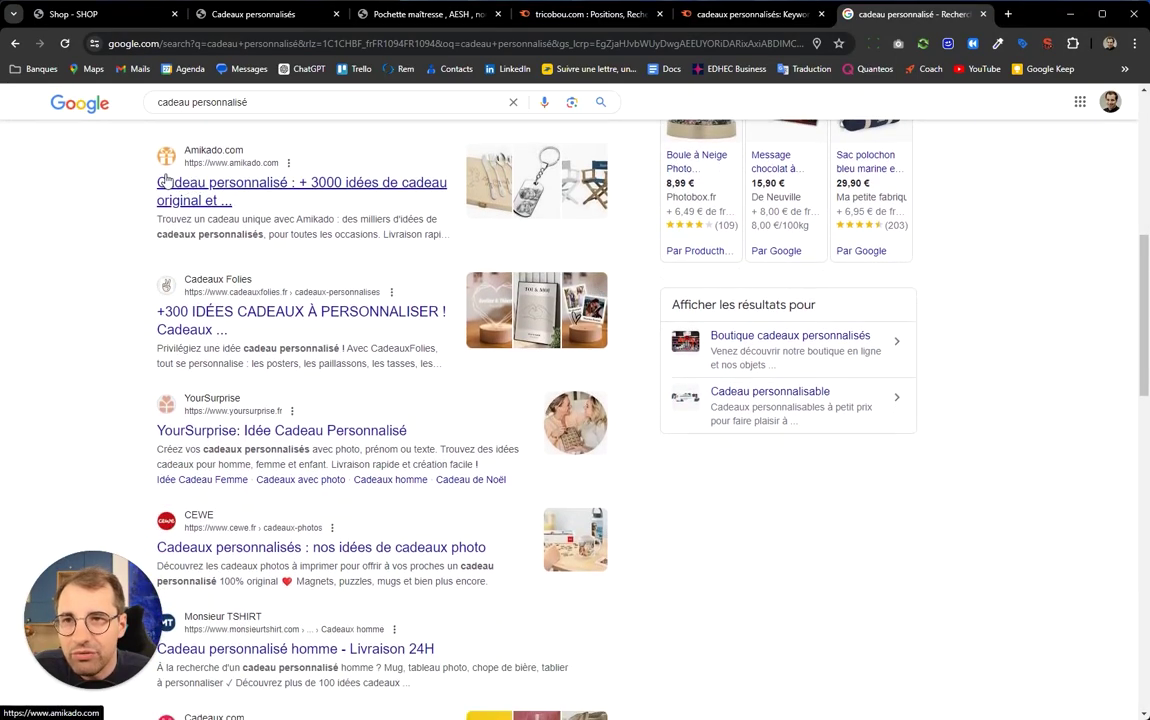
{"action": "scroll", "coordinate": [142, 157], "scroll_direction": "up", "scroll_amount": 3}
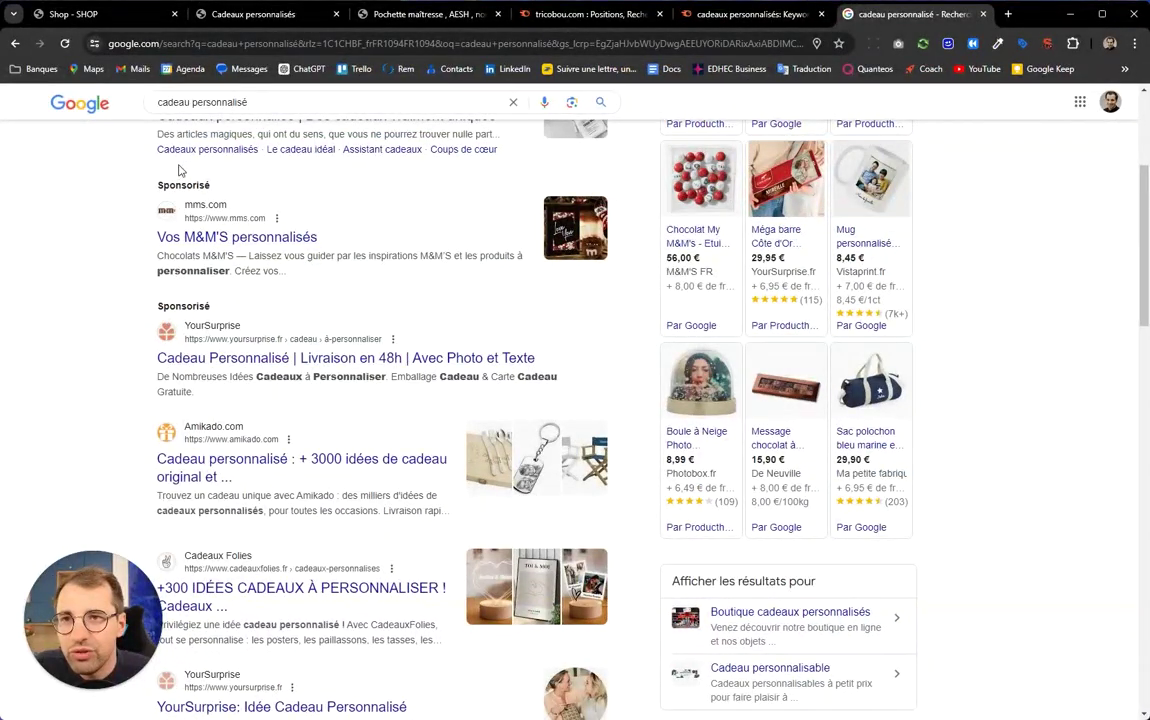
{"action": "scroll", "coordinate": [127, 290], "scroll_direction": "down", "scroll_amount": 3}
{"action": "scroll", "coordinate": [126, 295], "scroll_direction": "up", "scroll_amount": 1}
{"action": "scroll", "coordinate": [126, 295], "scroll_direction": "down", "scroll_amount": 1}
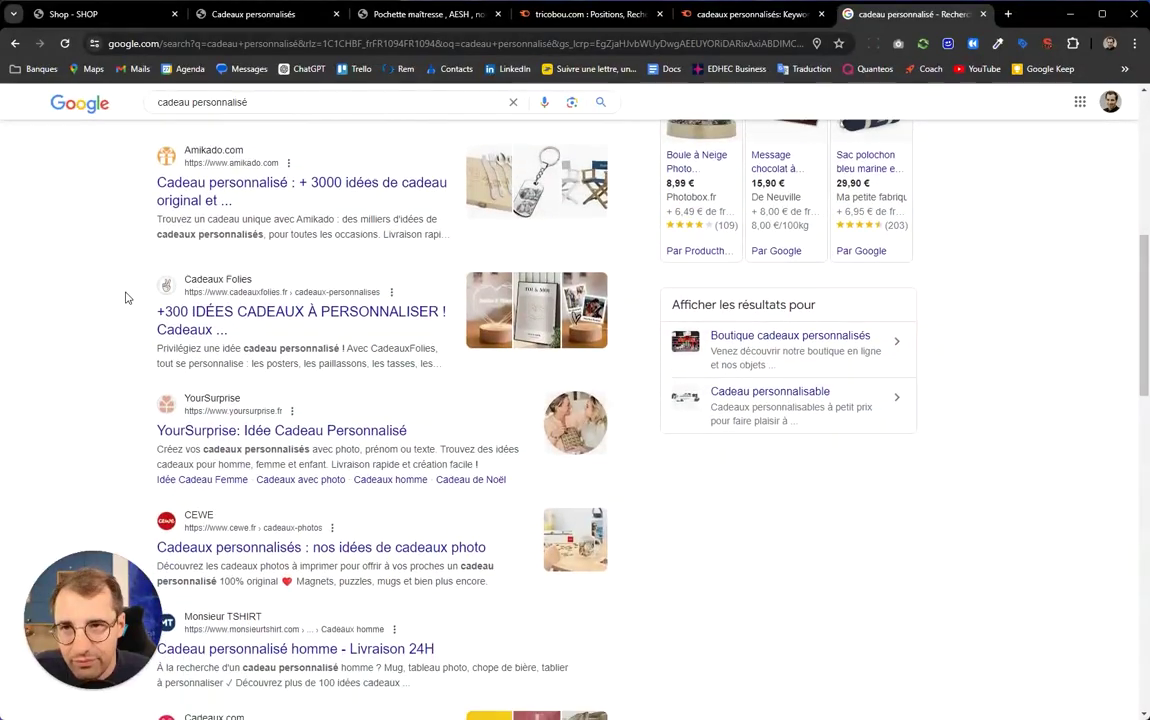
{"action": "scroll", "coordinate": [126, 297], "scroll_direction": "up", "scroll_amount": 2}
{"action": "left_click_drag", "start_coordinate": [140, 290], "coordinate": [405, 372]}
{"action": "left_click", "coordinate": [84, 296]}
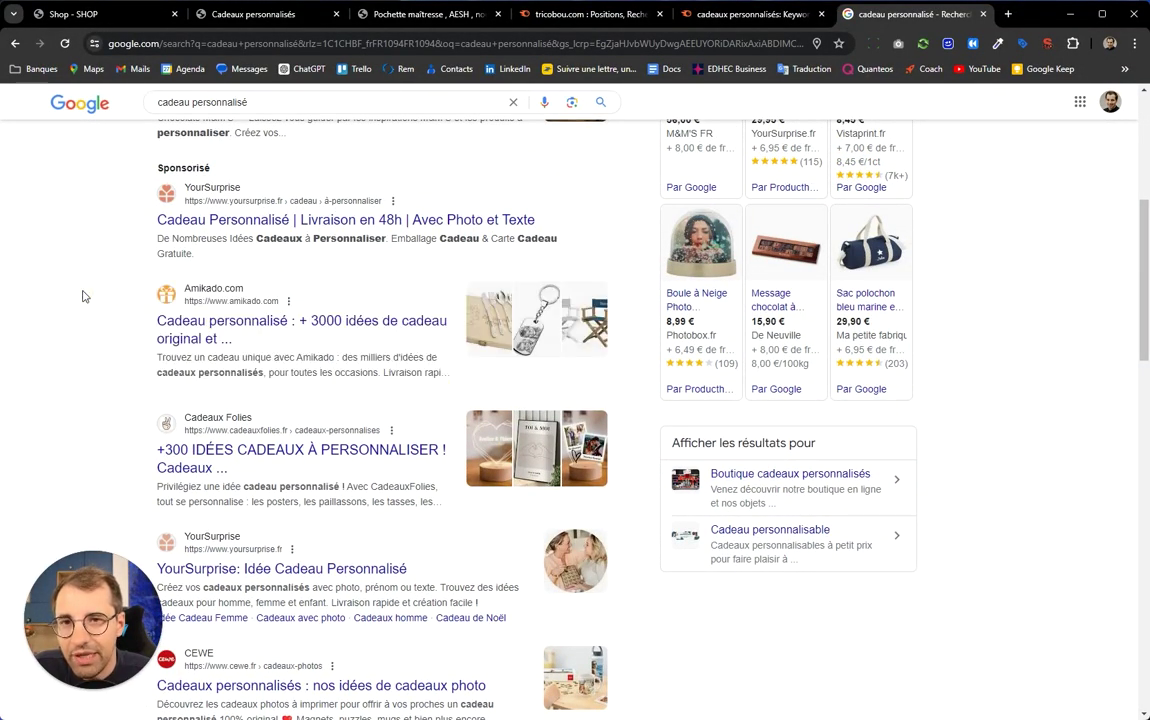
Open the Amikado.com organic result in a new tab and review its navigation categories, product sections and long homepage text.
{"action": "right_click", "coordinate": [309, 326]}
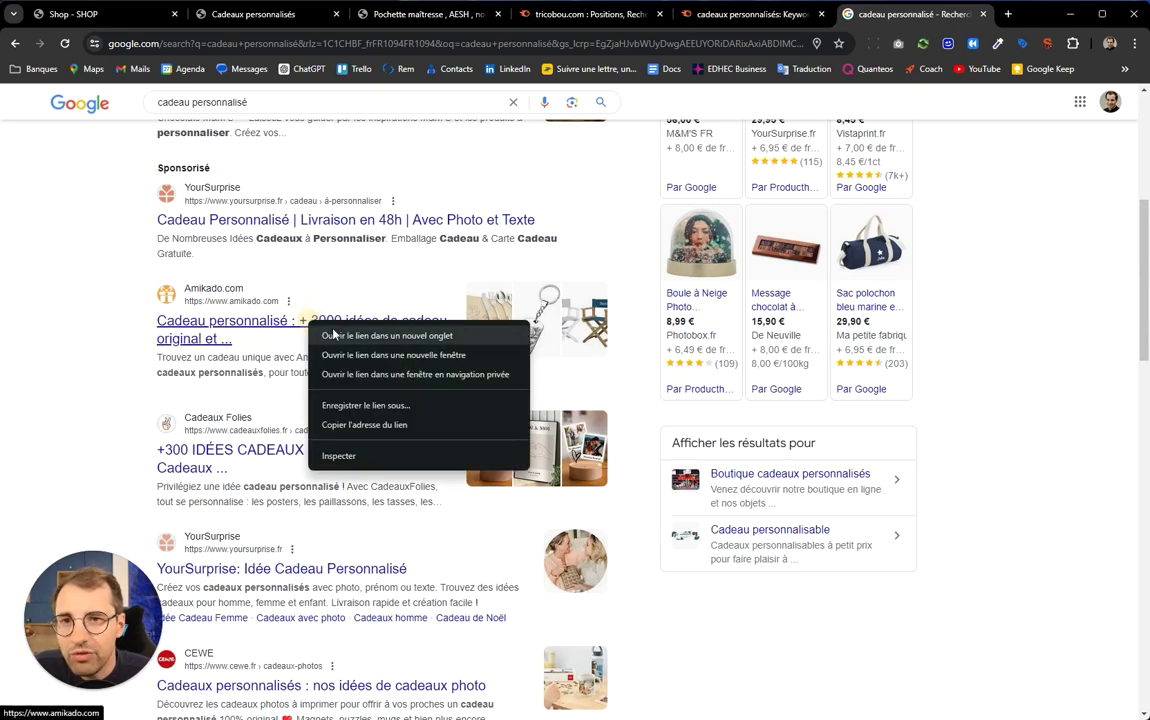
{"action": "left_click", "coordinate": [380, 336]}
{"action": "left_click", "coordinate": [905, 14]}
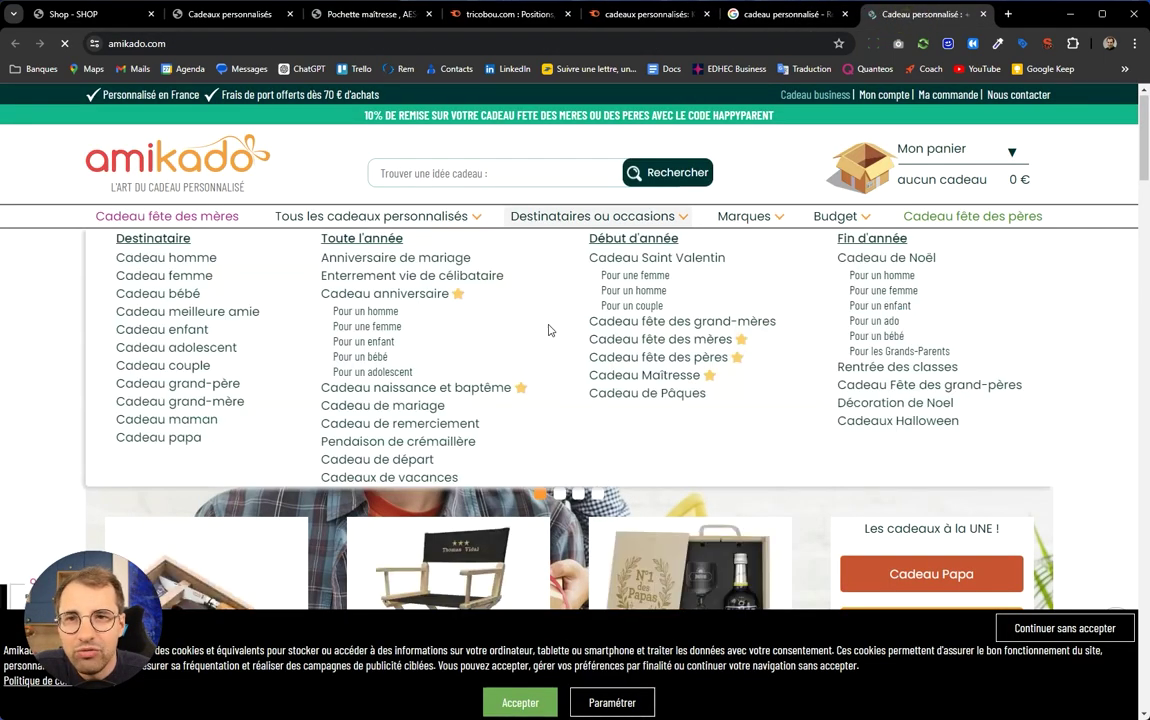
{"action": "scroll", "coordinate": [640, 535], "scroll_direction": "down", "scroll_amount": 15}
{"action": "scroll", "coordinate": [638, 535], "scroll_direction": "down", "scroll_amount": 20}
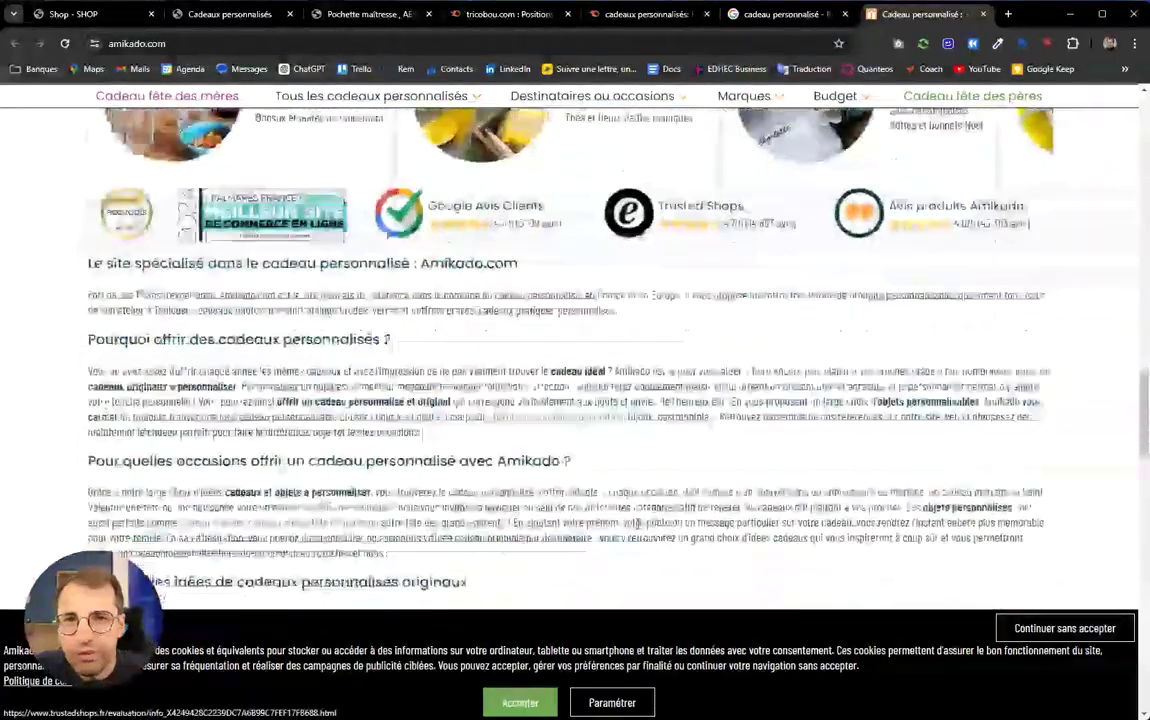
{"action": "scroll", "coordinate": [622, 512], "scroll_direction": "down", "scroll_amount": 5}
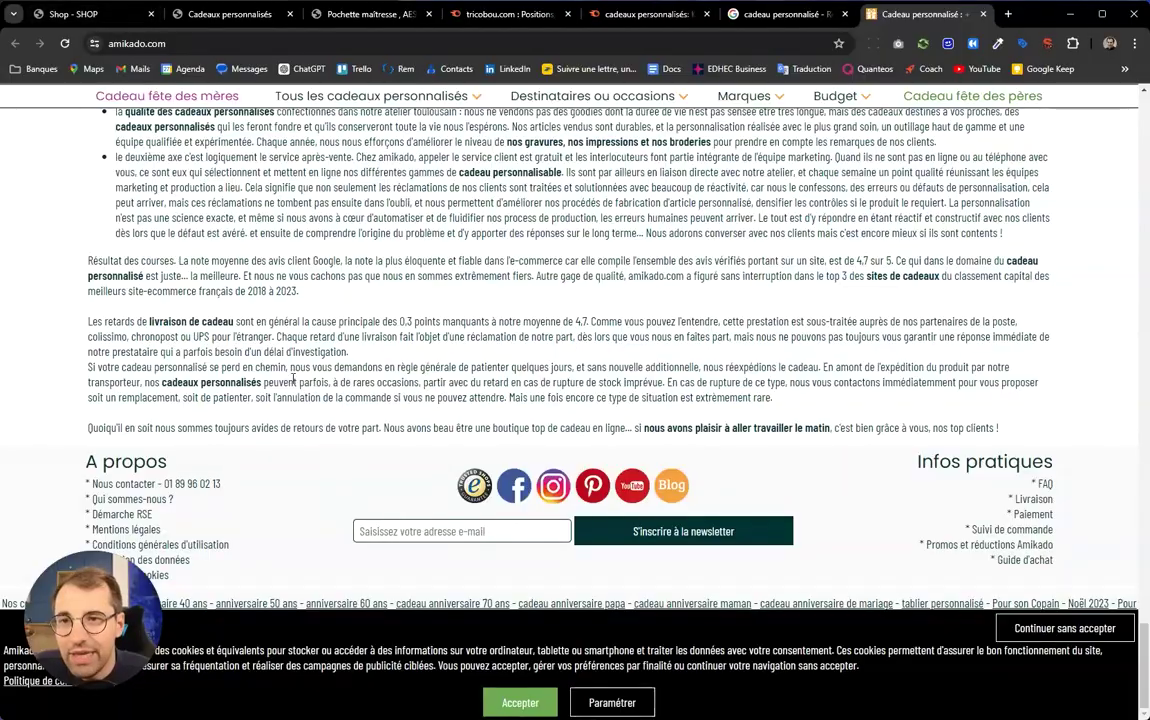
{"action": "scroll", "coordinate": [293, 380], "scroll_direction": "up", "scroll_amount": 10}
{"action": "scroll", "coordinate": [293, 380], "scroll_direction": "up", "scroll_amount": 12}
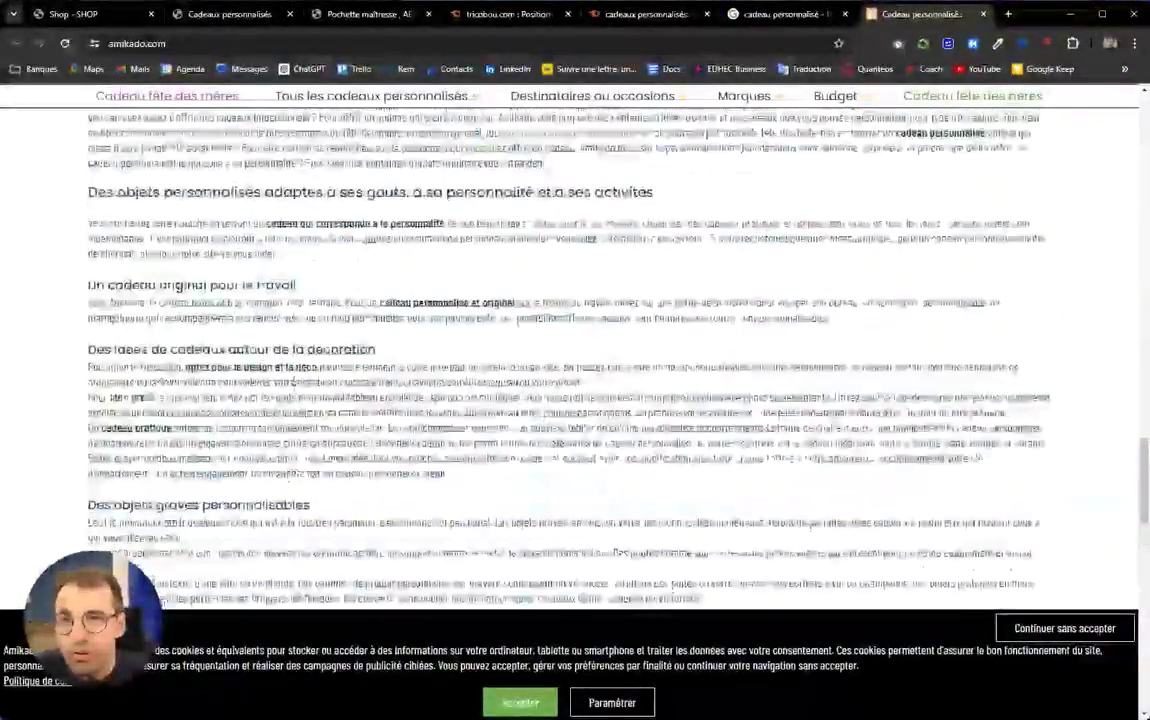
{"action": "scroll", "coordinate": [293, 383], "scroll_direction": "up", "scroll_amount": 8}
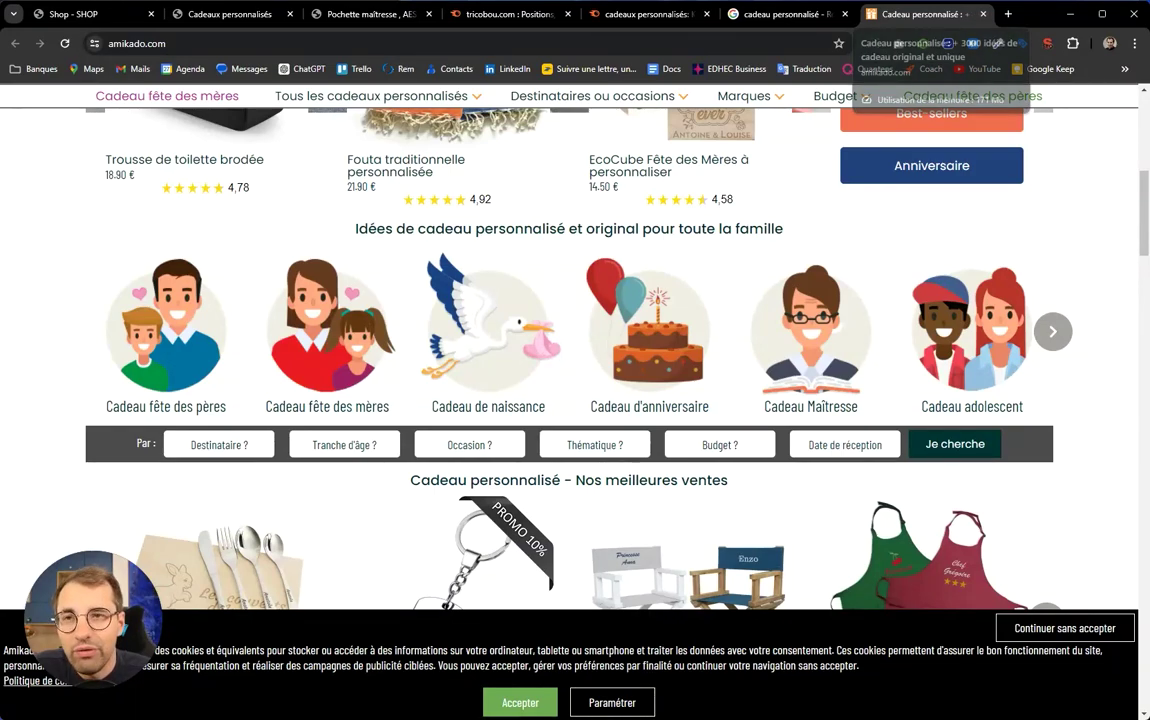
Close the Amikado page and review the remaining organic Google results for "cadeau personnalisé".
{"action": "left_click", "coordinate": [984, 14]}
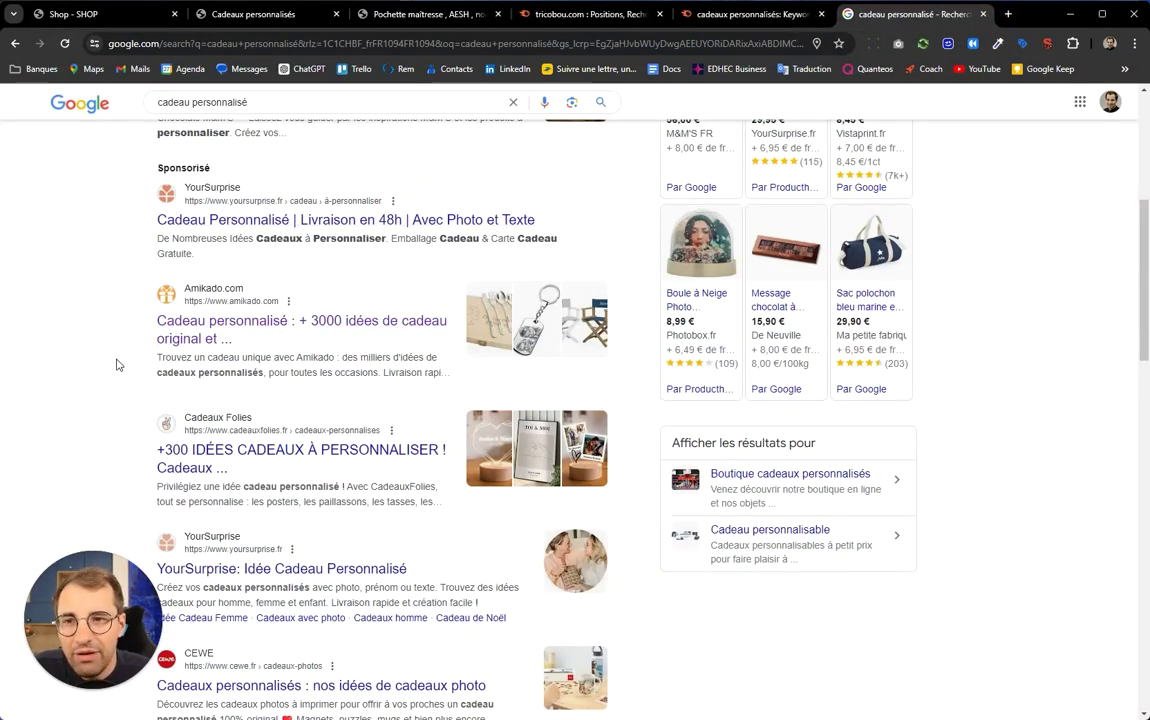
{"action": "scroll", "coordinate": [120, 364], "scroll_direction": "down", "scroll_amount": 4}
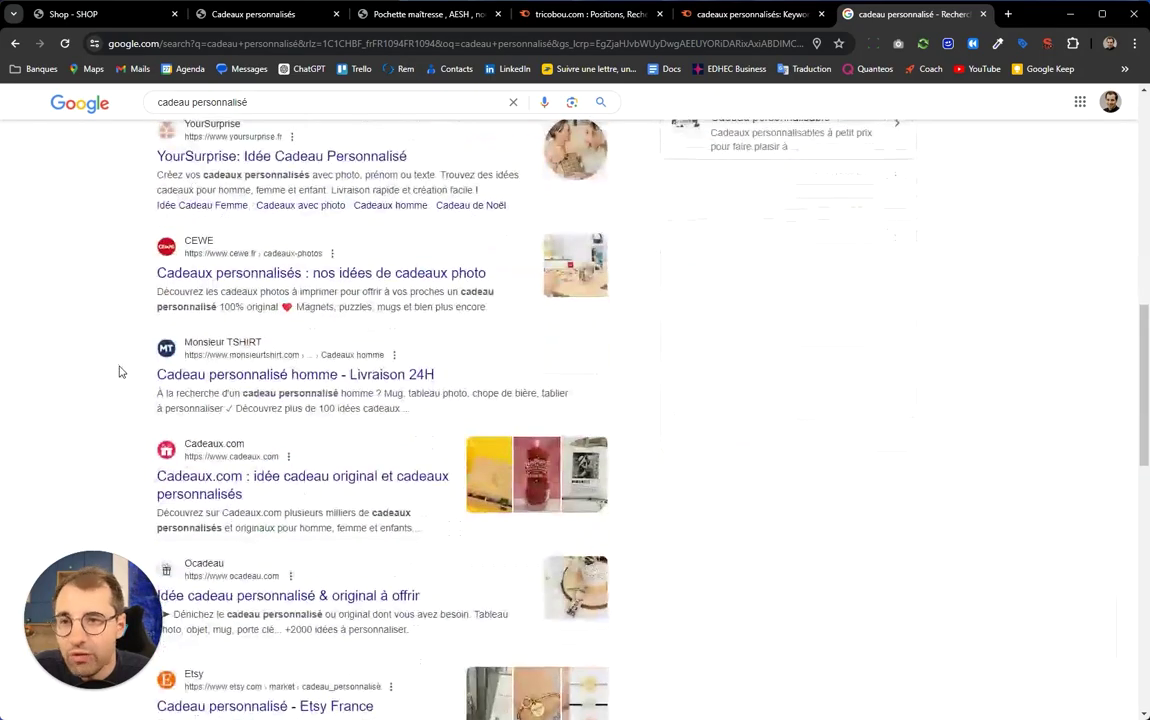
{"action": "scroll", "coordinate": [120, 370], "scroll_direction": "up", "scroll_amount": 8}
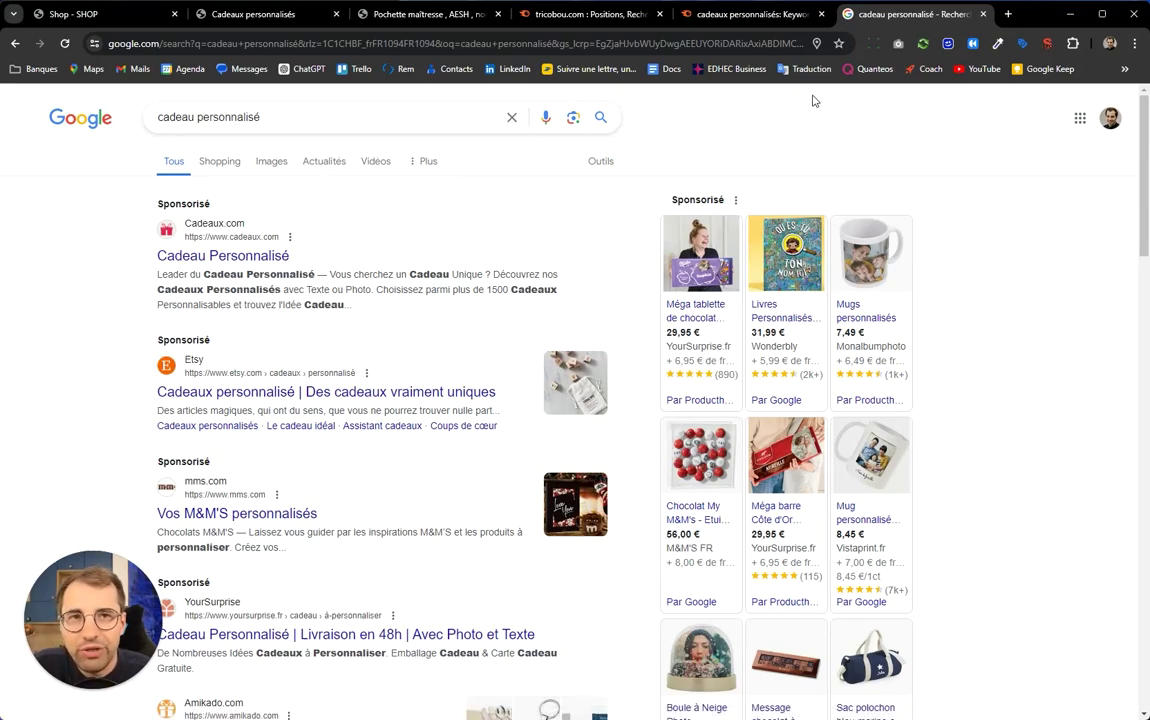
Return to the Keyword Magic Tool results and compare the keyword difficulty of "cadeau personnalisé" with that of "cadeau personnalisé femme".
{"action": "left_click", "coordinate": [770, 12]}
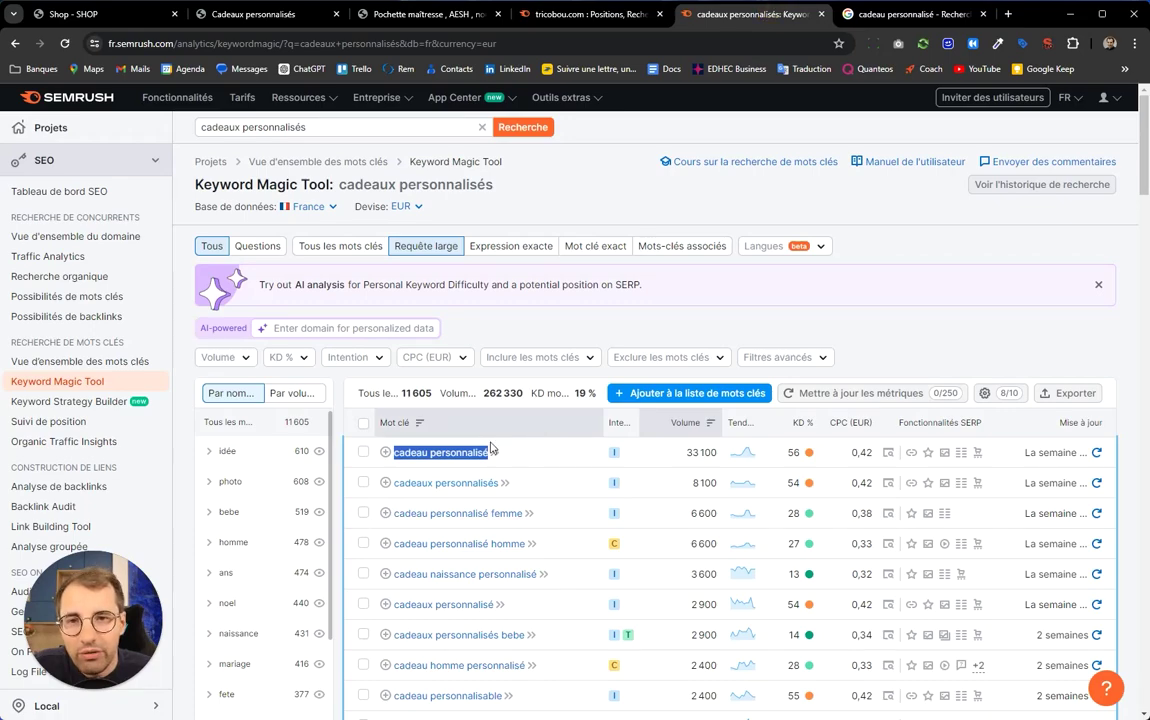
{"action": "left_click", "coordinate": [852, 320]}
{"action": "mouse_move", "coordinate": [794, 455]}
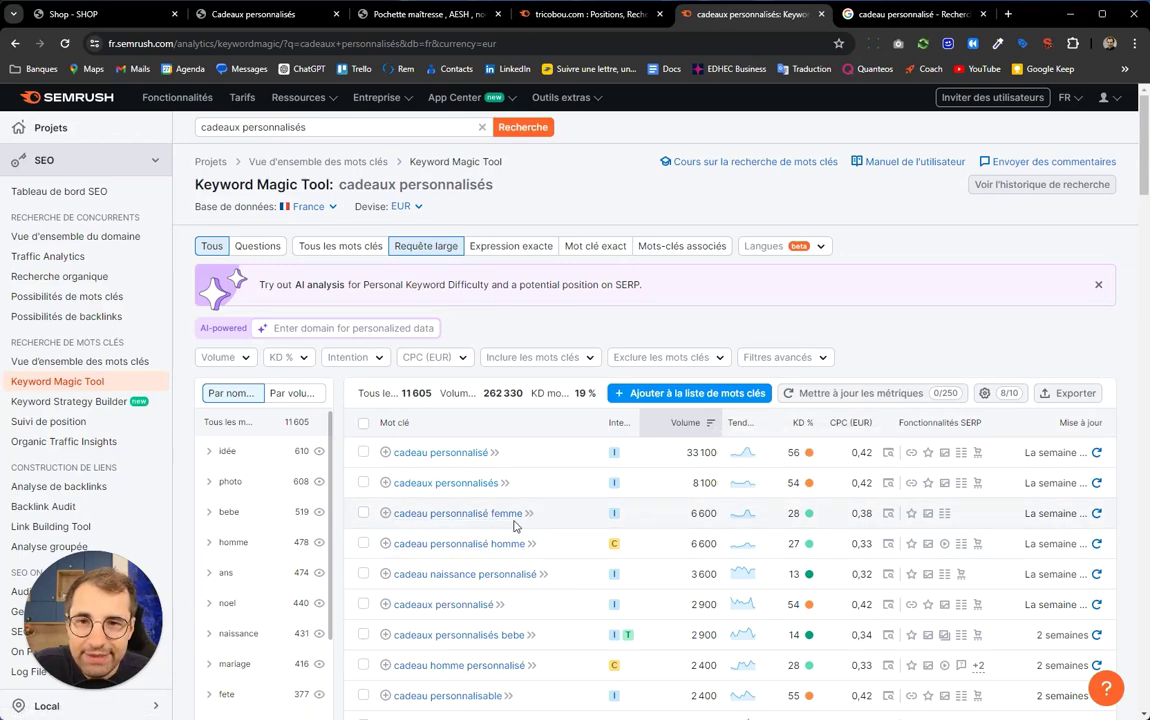
{"action": "mouse_move", "coordinate": [806, 520]}
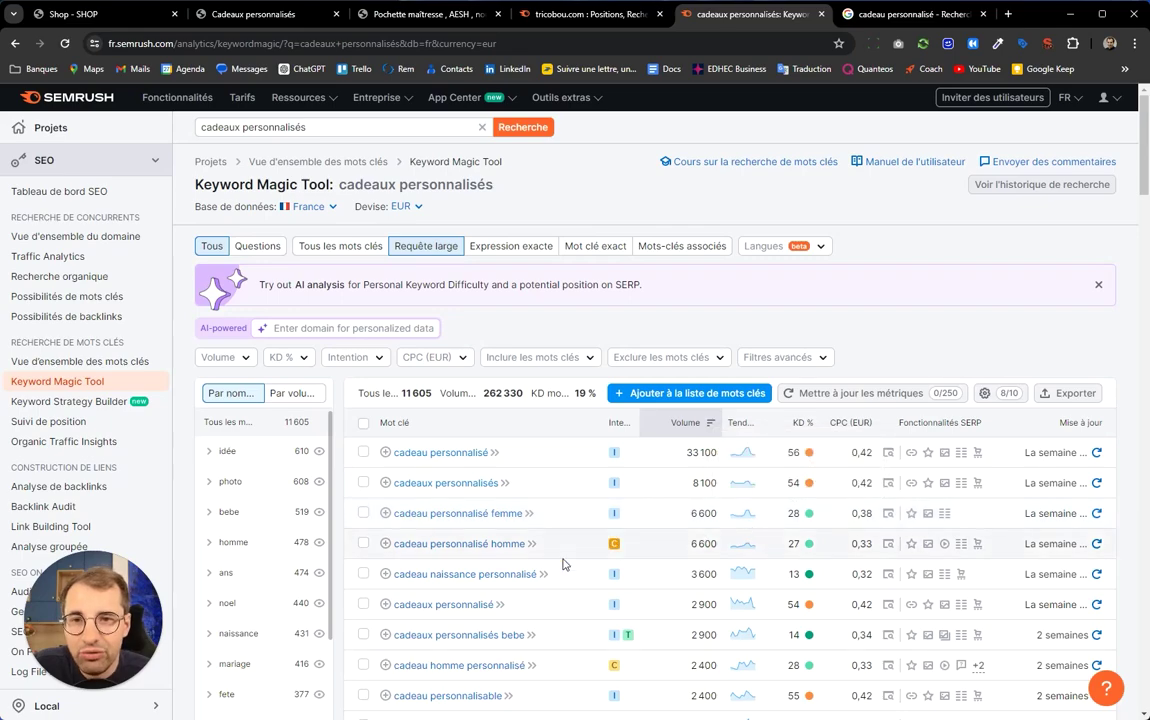
Compare the search volume and keyword difficulty of the femme, homme, naissance and bébé variants in the Keyword Magic Tool results.
{"action": "scroll", "coordinate": [570, 549], "scroll_direction": "down", "scroll_amount": 3}
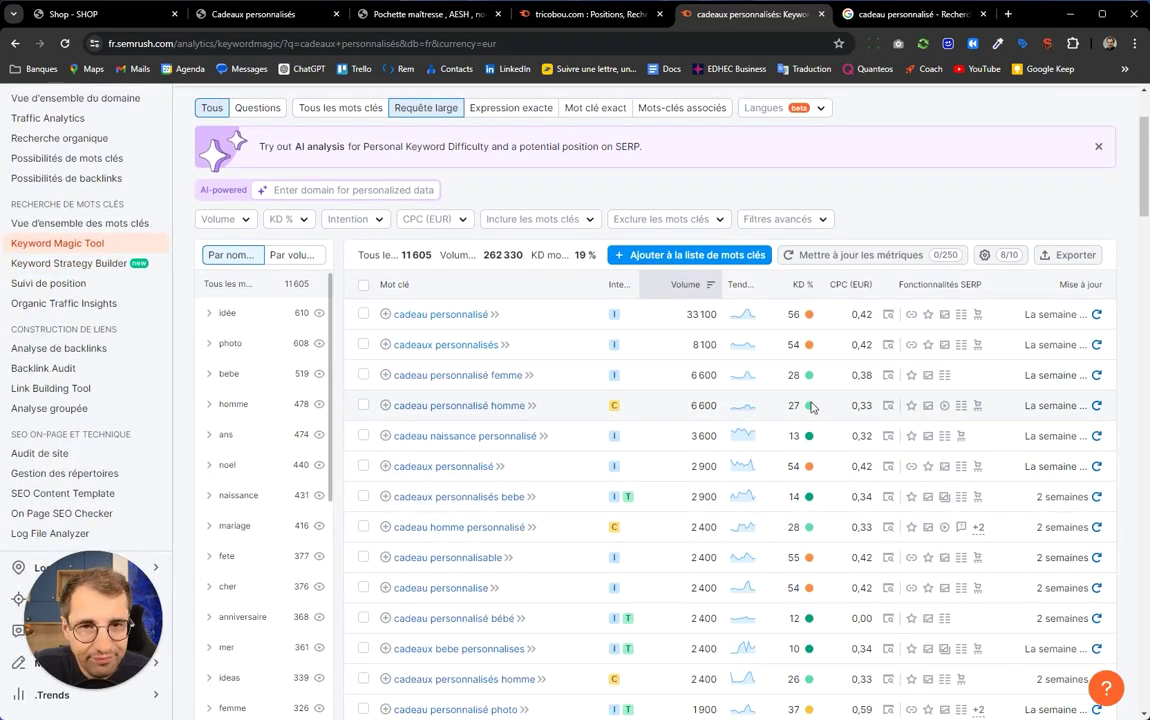
{"action": "mouse_move", "coordinate": [806, 410]}
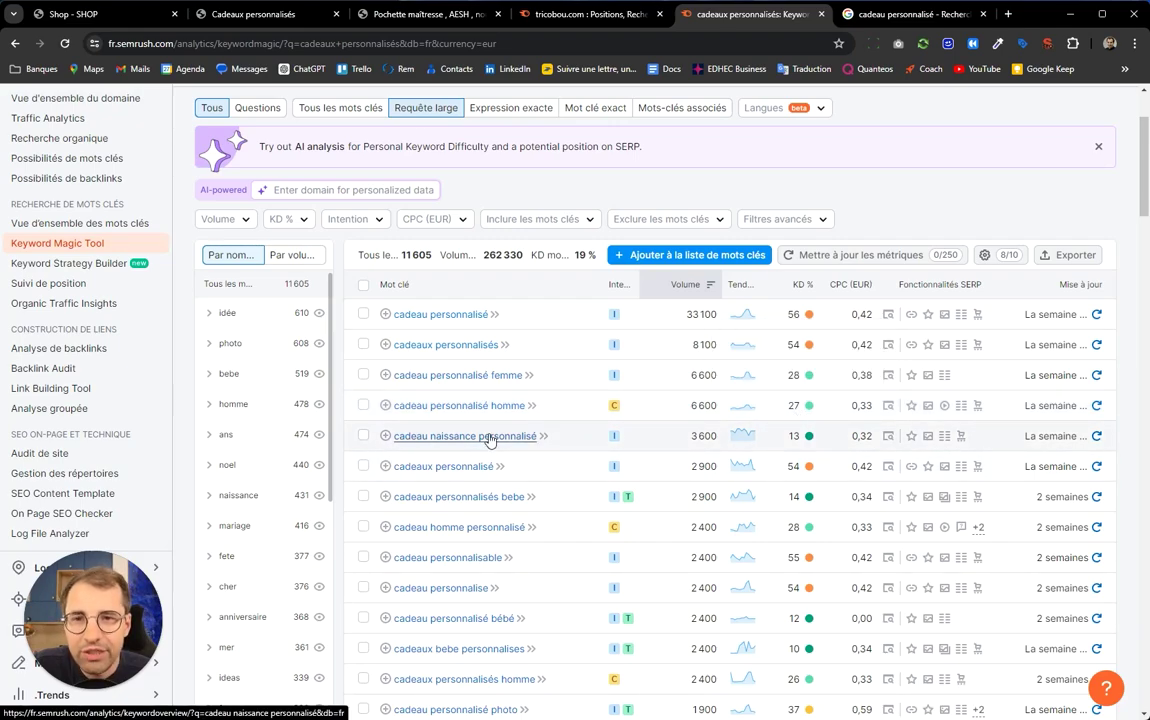
{"action": "mouse_move", "coordinate": [810, 441]}
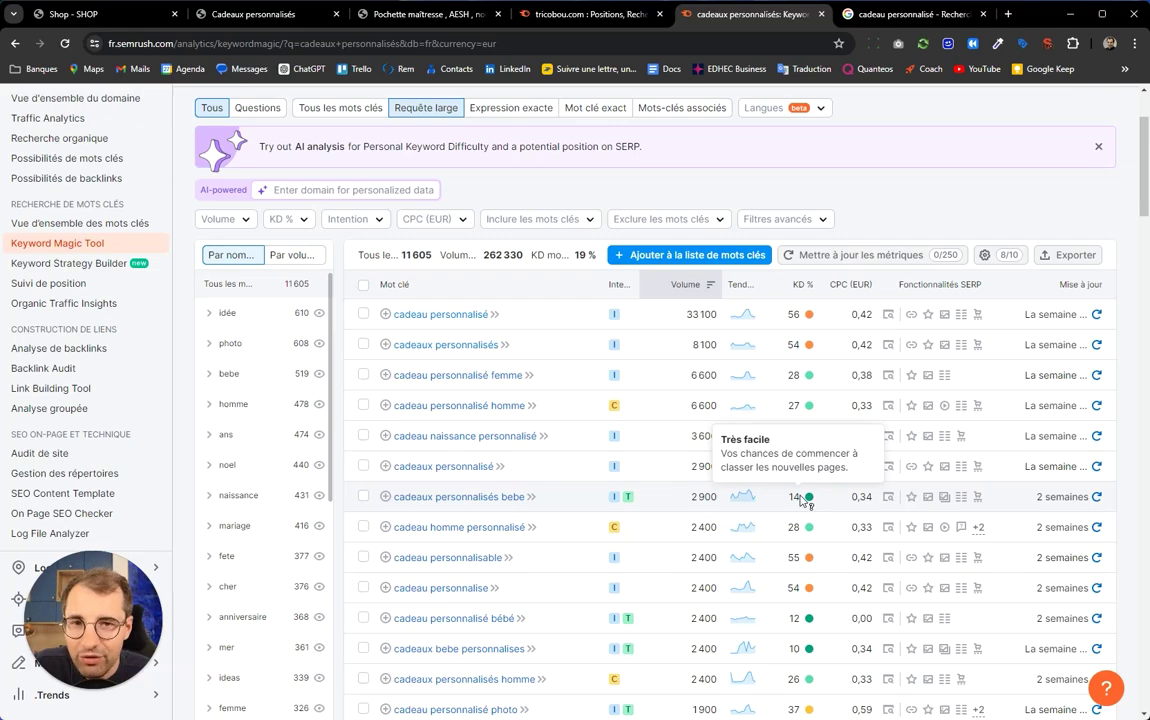
{"action": "left_click_drag", "start_coordinate": [690, 497], "coordinate": [722, 497]}
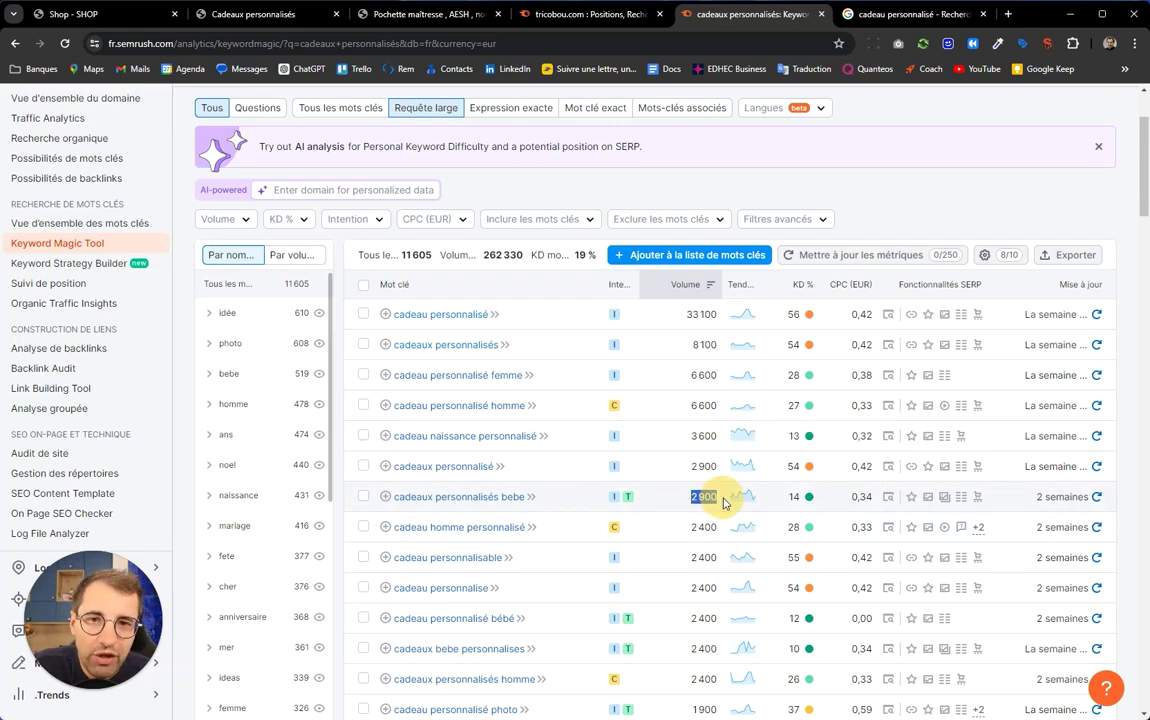
{"action": "left_click_drag", "start_coordinate": [689, 376], "coordinate": [719, 378]}
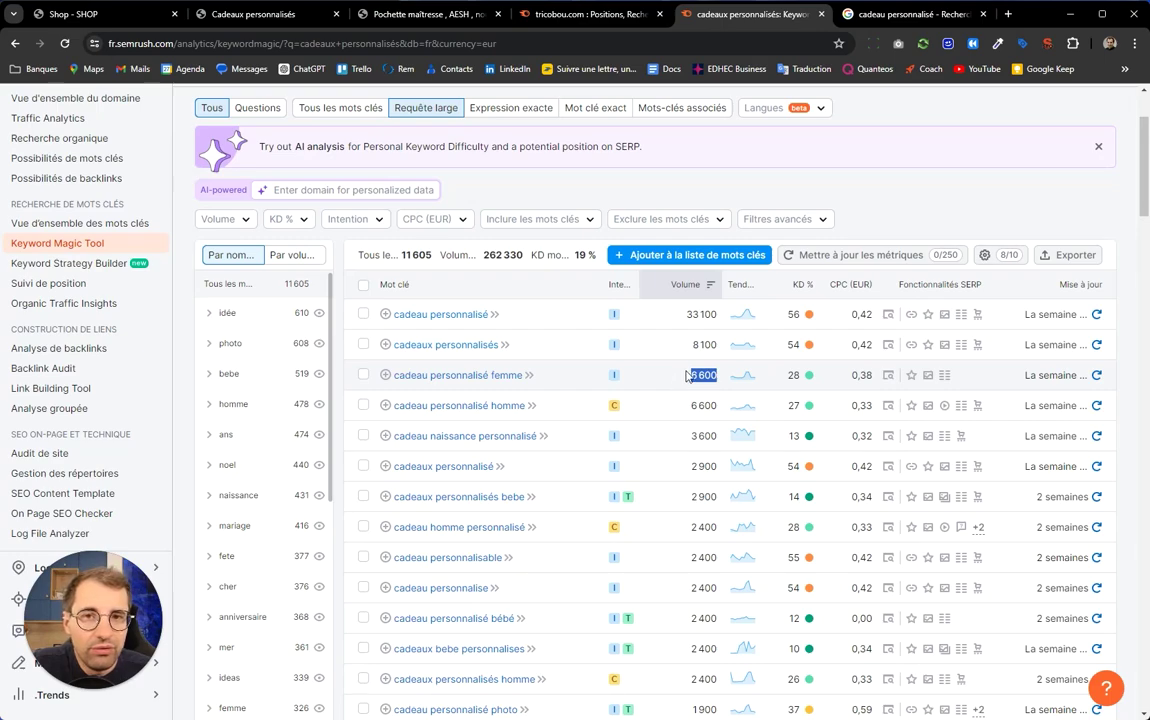
{"action": "left_click", "coordinate": [698, 374]}
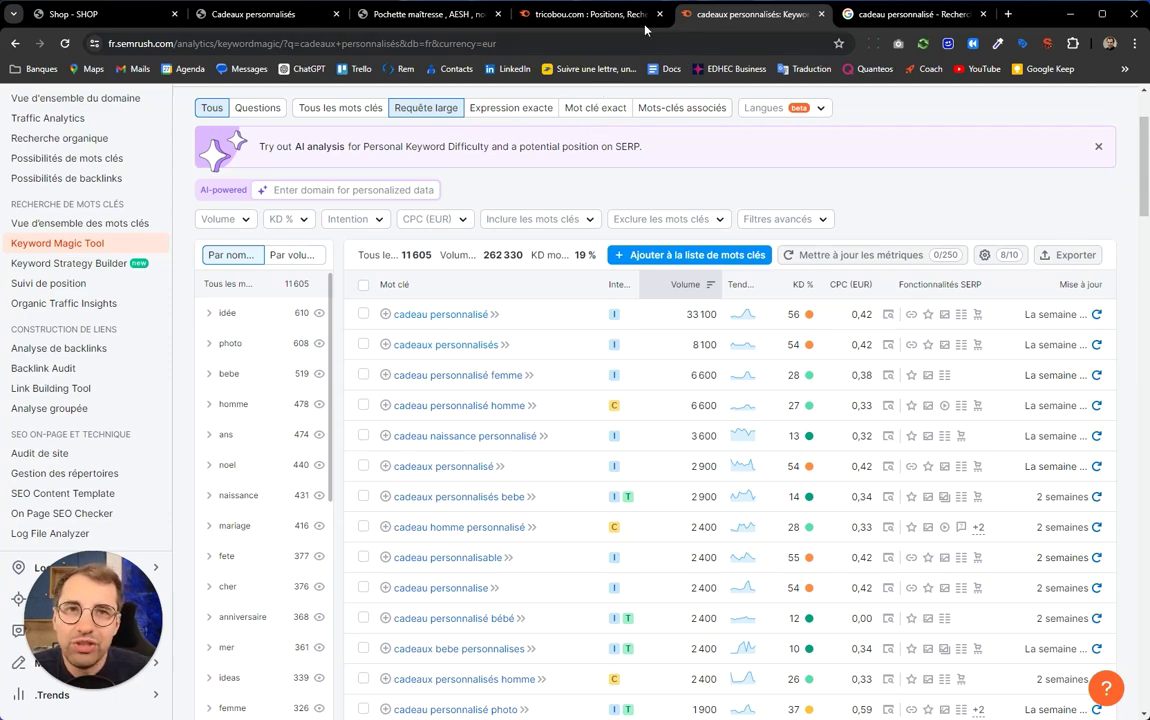
Switch to the Screaming Frog crawl of tricobou.com, show its list of problems and inspect the "Sécurité: URL HTTP" issue.
{"action": "key", "text": "alt+Tab"}
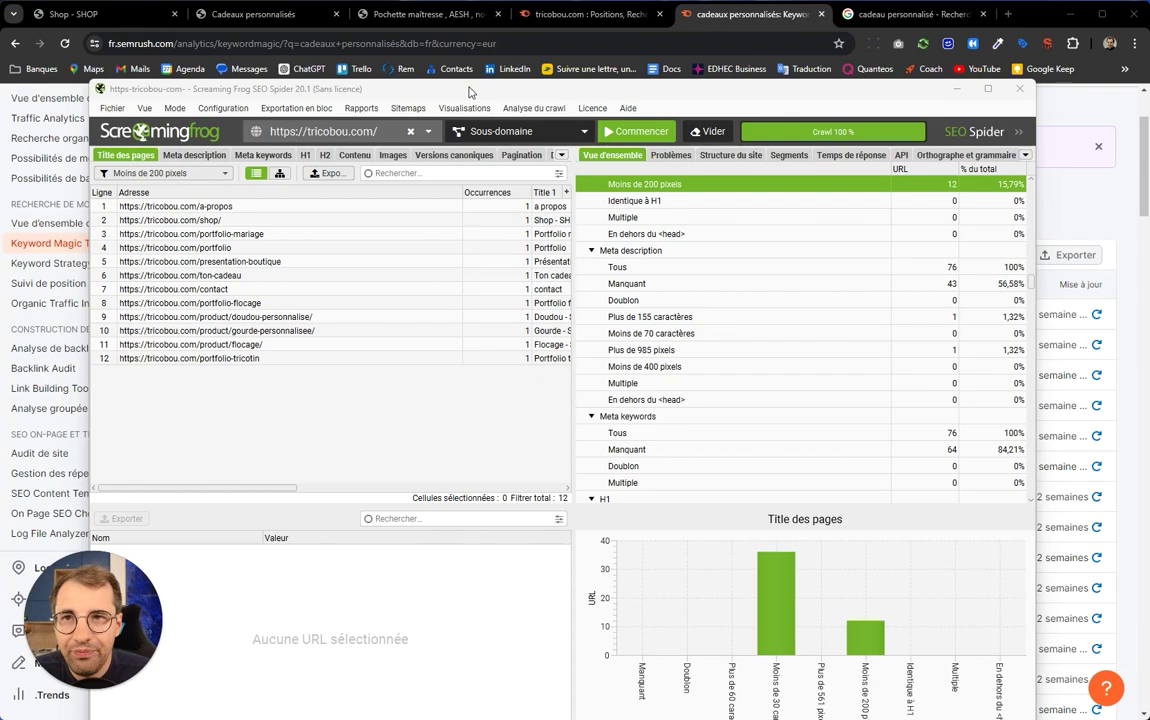
{"action": "left_click_drag", "start_coordinate": [405, 88], "coordinate": [392, 55]}
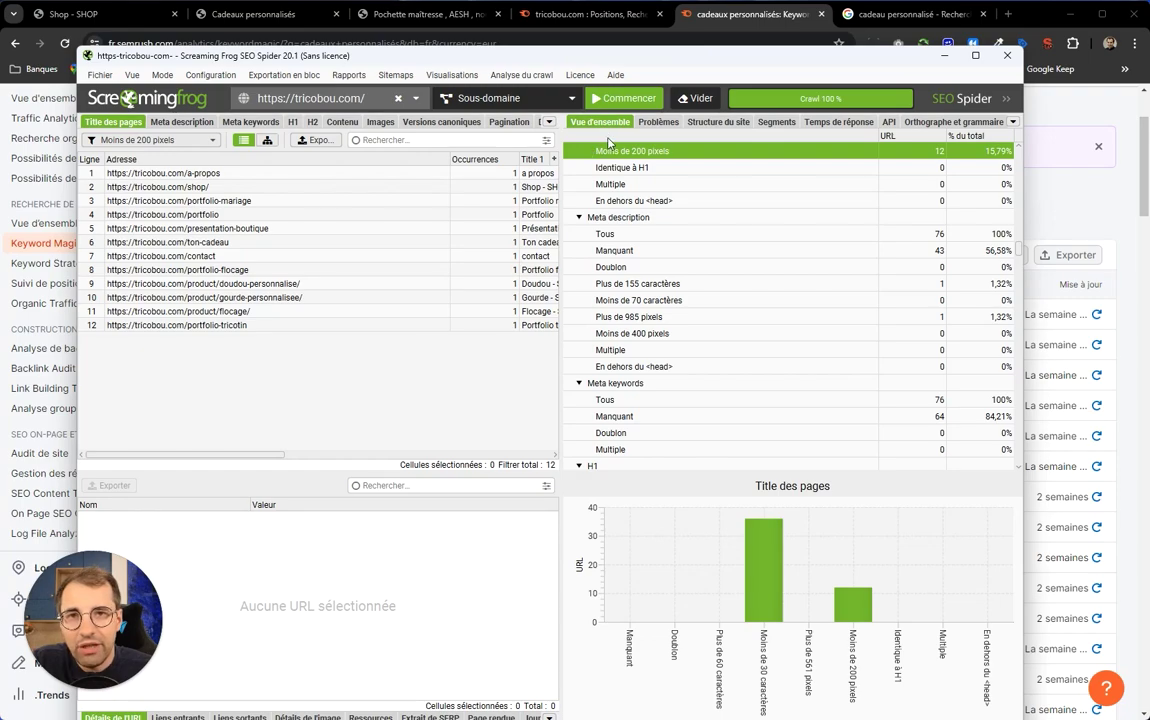
{"action": "left_click", "coordinate": [652, 122]}
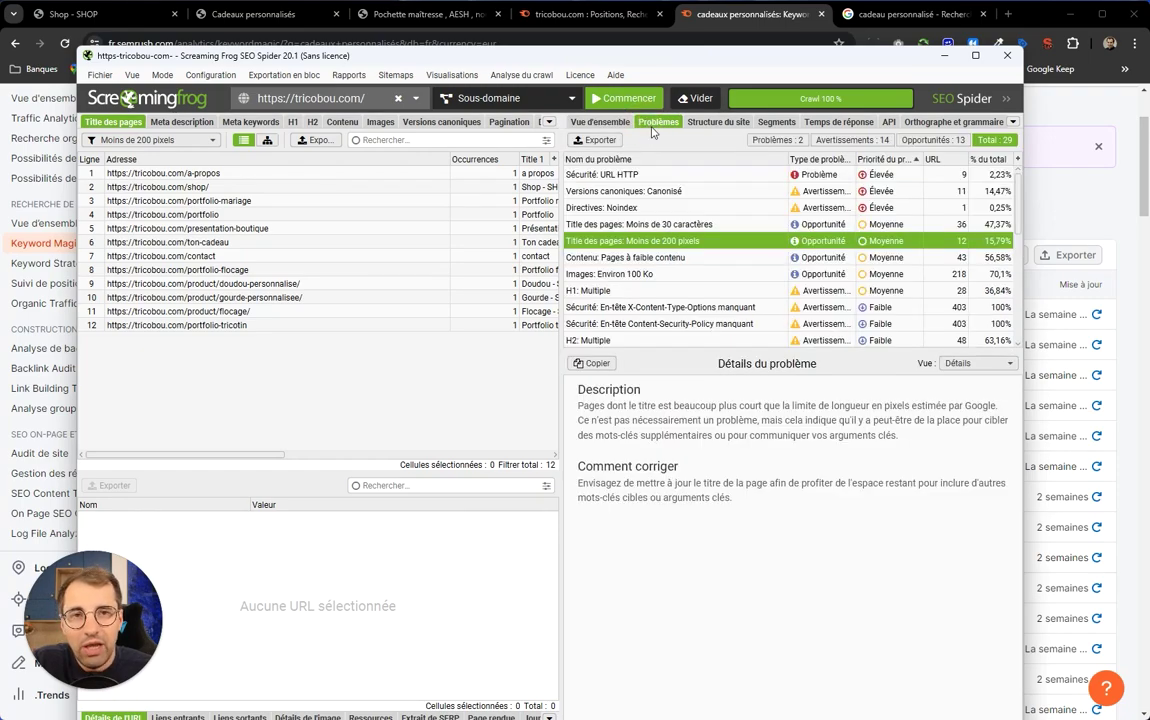
{"action": "left_click", "coordinate": [620, 177]}
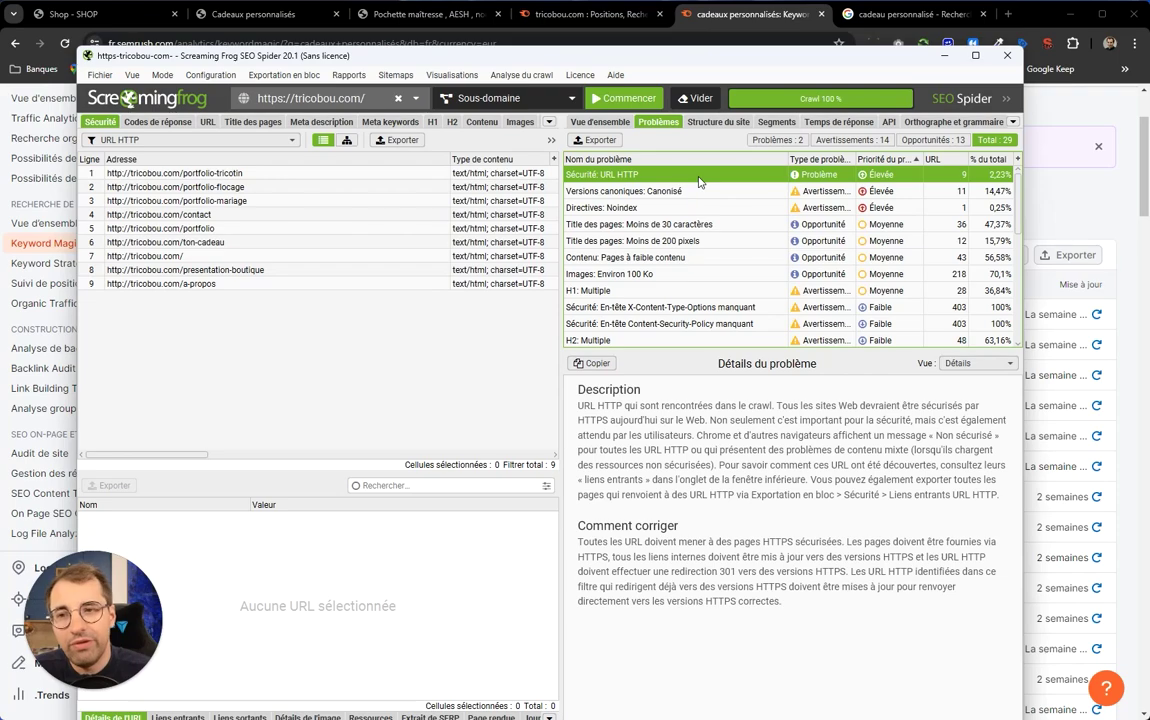
{"action": "left_click", "coordinate": [621, 190]}
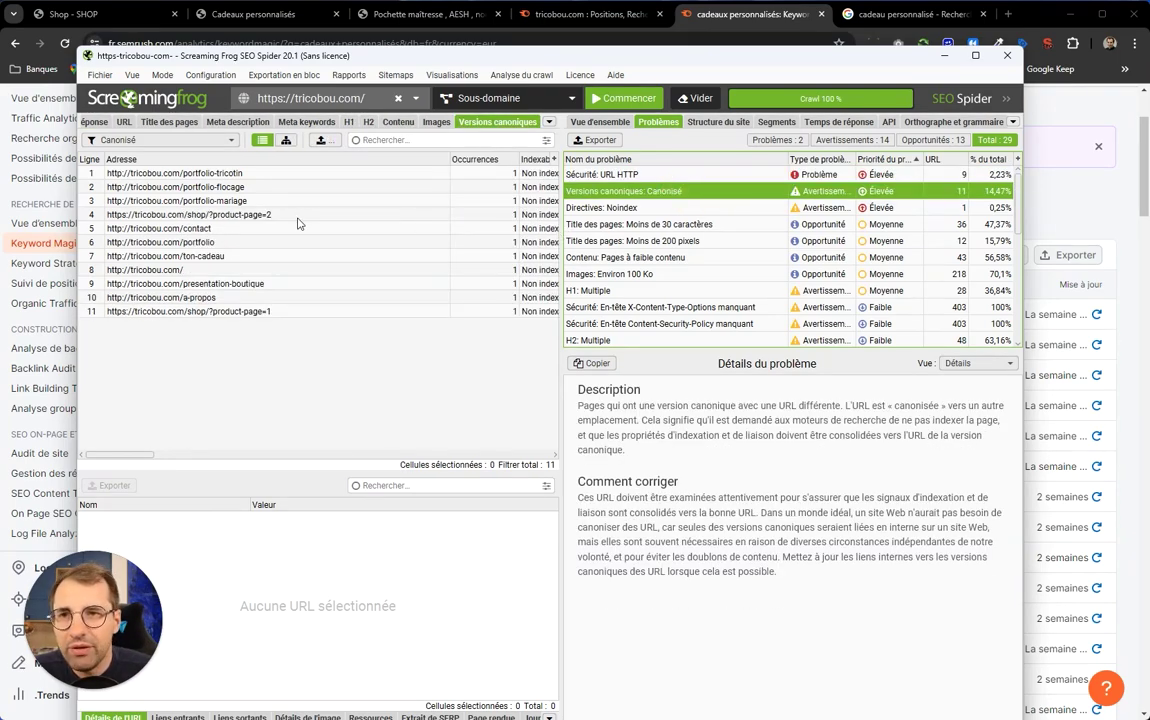
{"action": "left_click", "coordinate": [216, 172]}
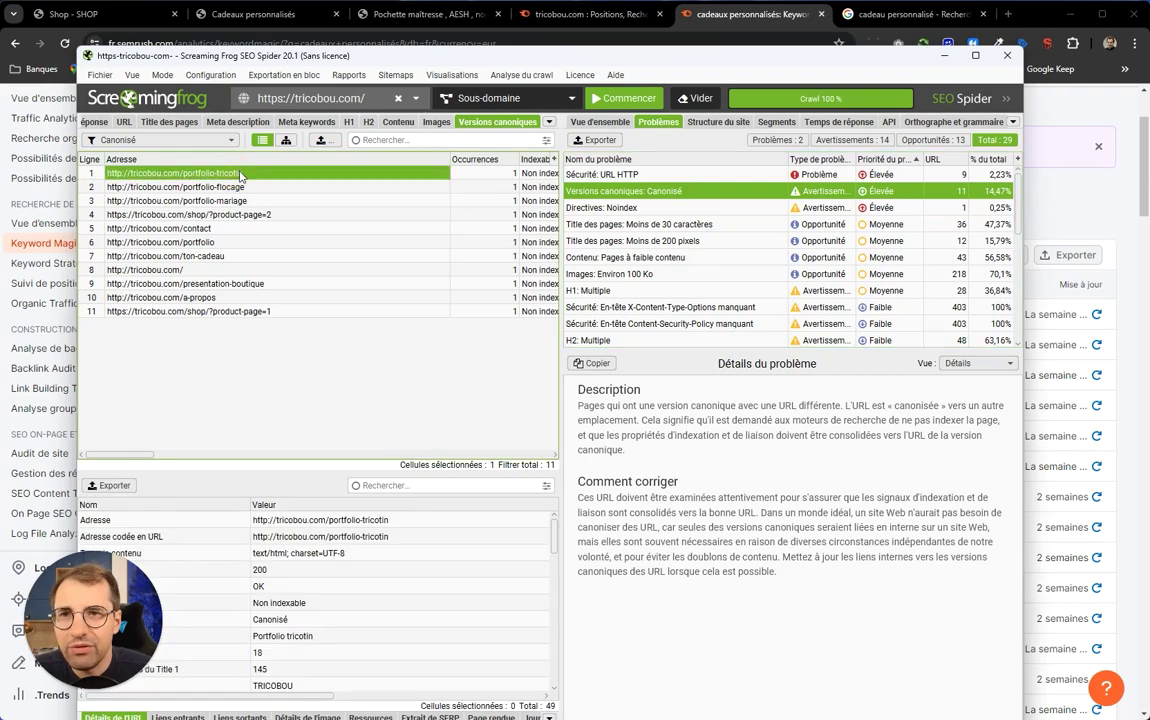
{"action": "right_click", "coordinate": [240, 174]}
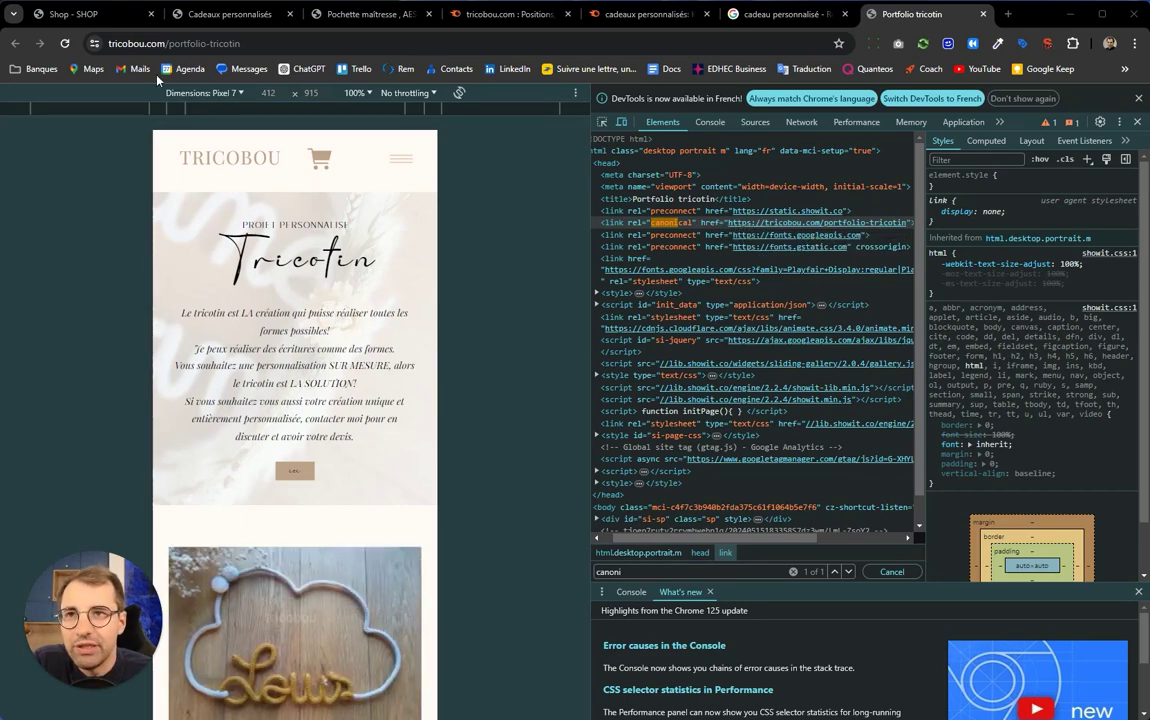
Load the portfolio-tricotin page over HTTP in the browser and expand the head element in DevTools to check its canonical link.
{"action": "left_click", "coordinate": [126, 44]}
{"action": "left_click", "coordinate": [126, 45]}
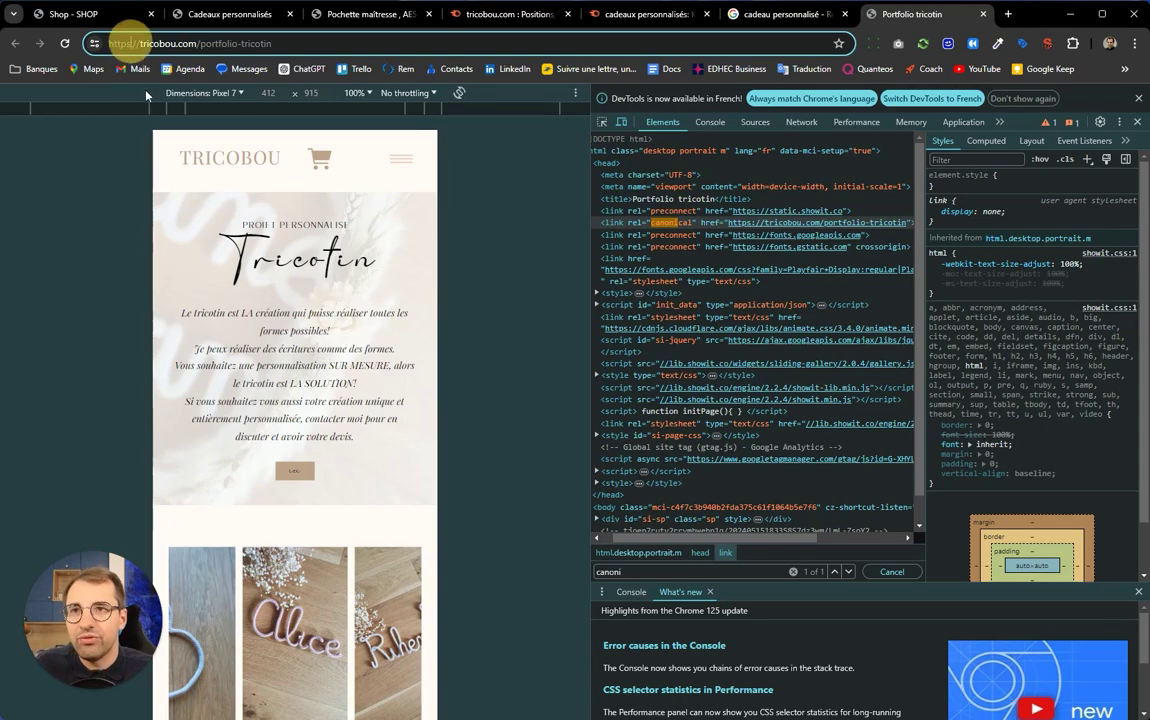
{"action": "key", "text": "Return"}
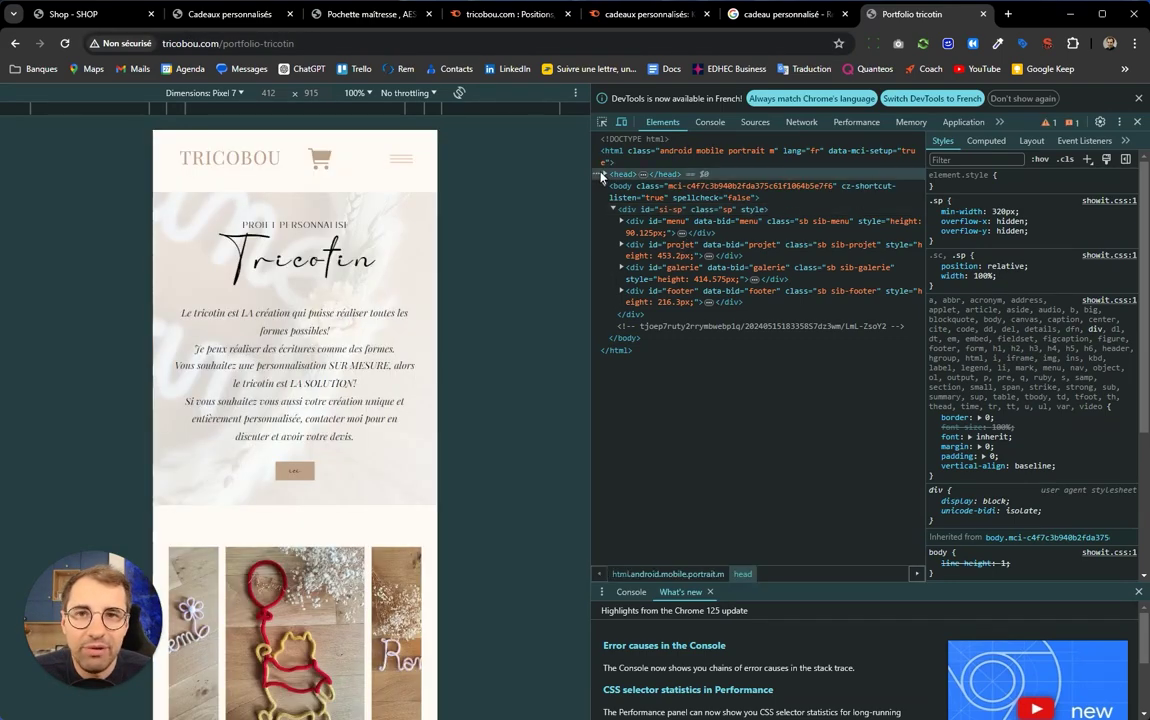
{"action": "right_click", "coordinate": [606, 177]}
{"action": "left_click", "coordinate": [602, 164]}
{"action": "left_click", "coordinate": [604, 173]}
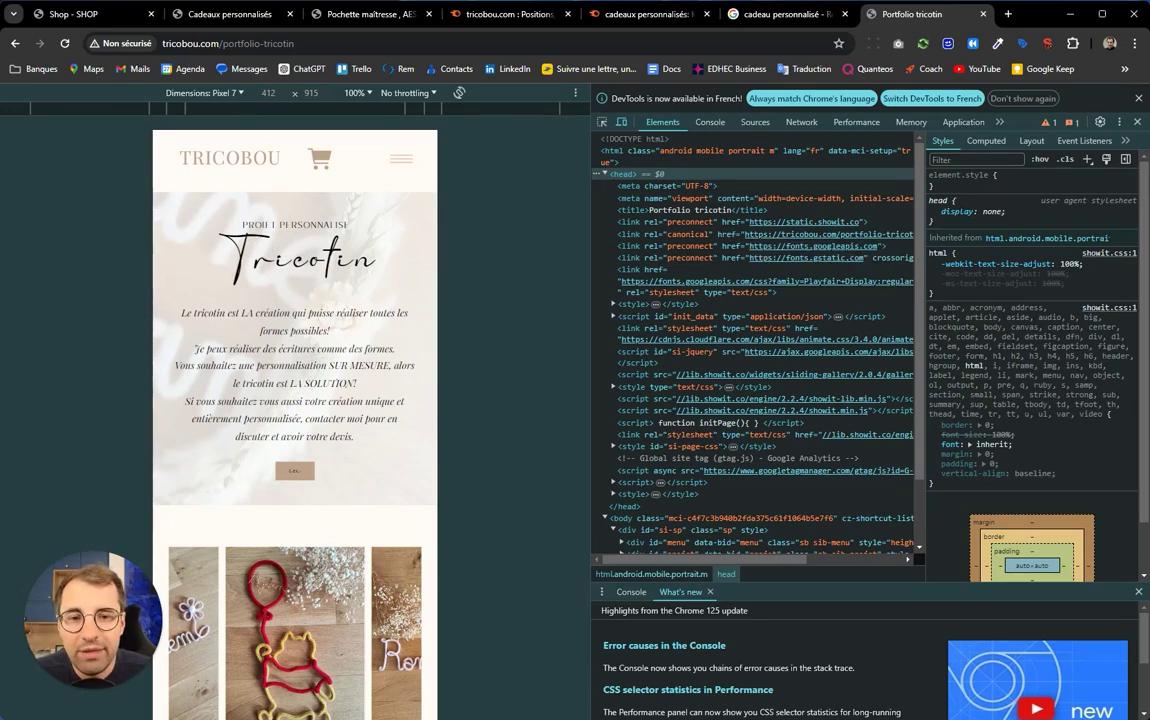
Return to Screaming Frog and inspect the "Directives: Noindex" issue with the details of the /panier/ page.
{"action": "key", "text": "alt+Tab"}
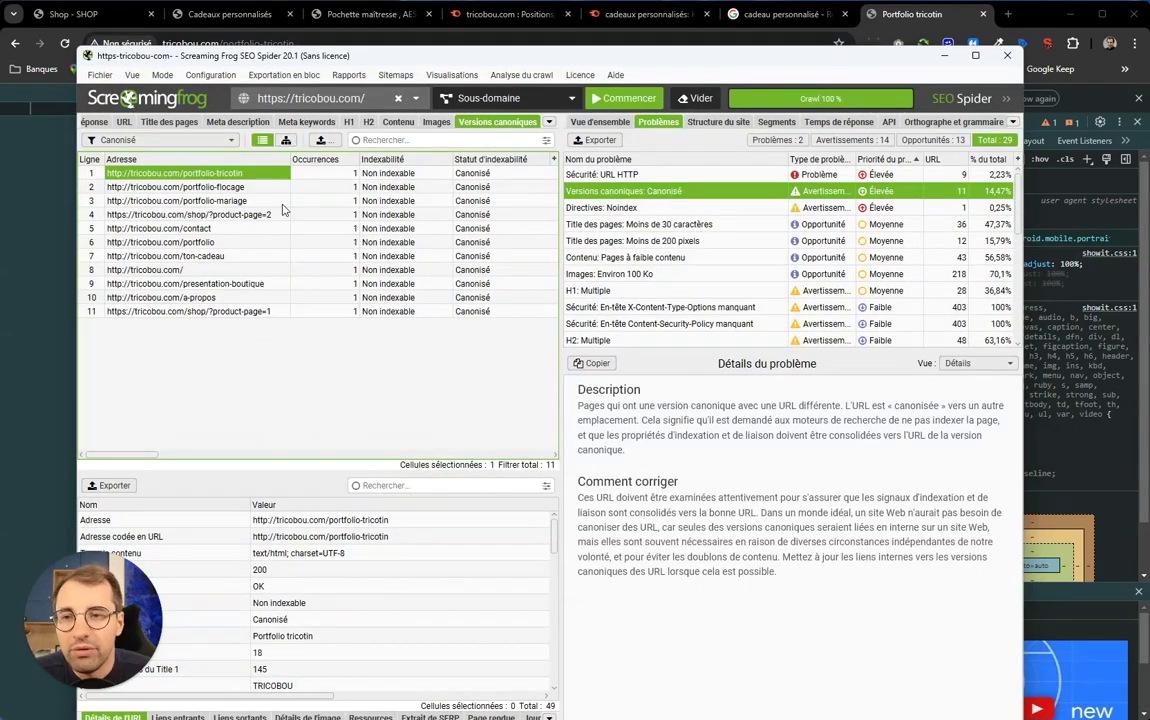
{"action": "left_click_drag", "start_coordinate": [322, 53], "coordinate": [321, 58]}
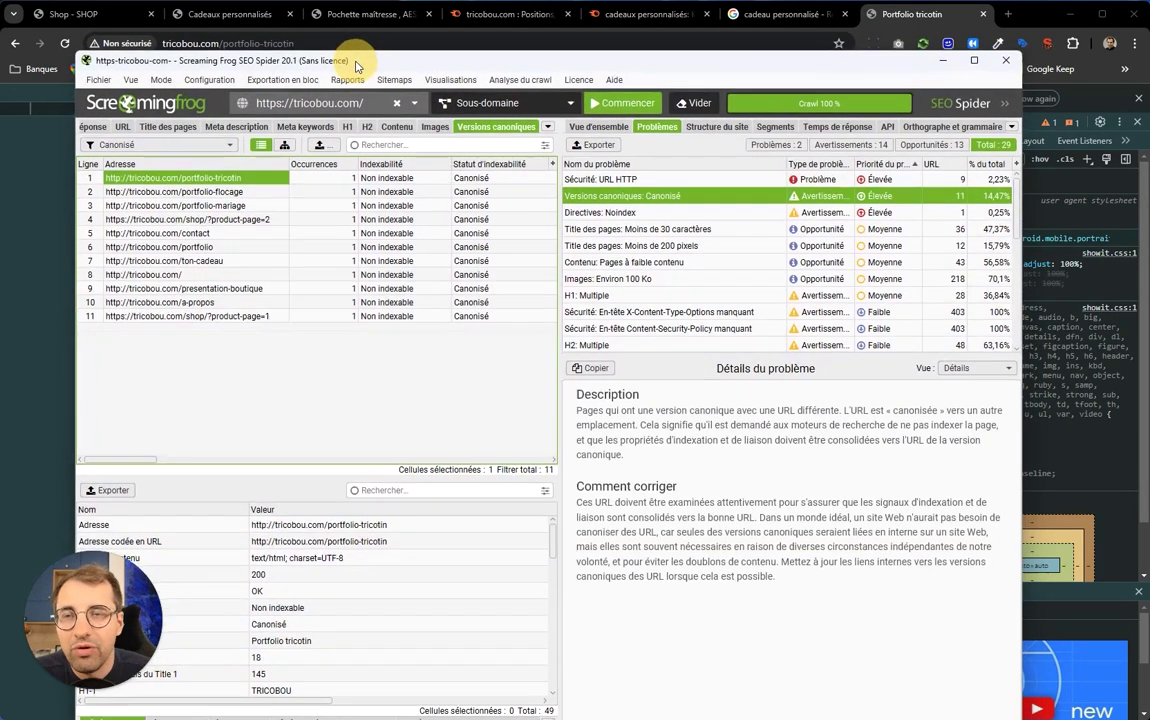
{"action": "left_click", "coordinate": [622, 213]}
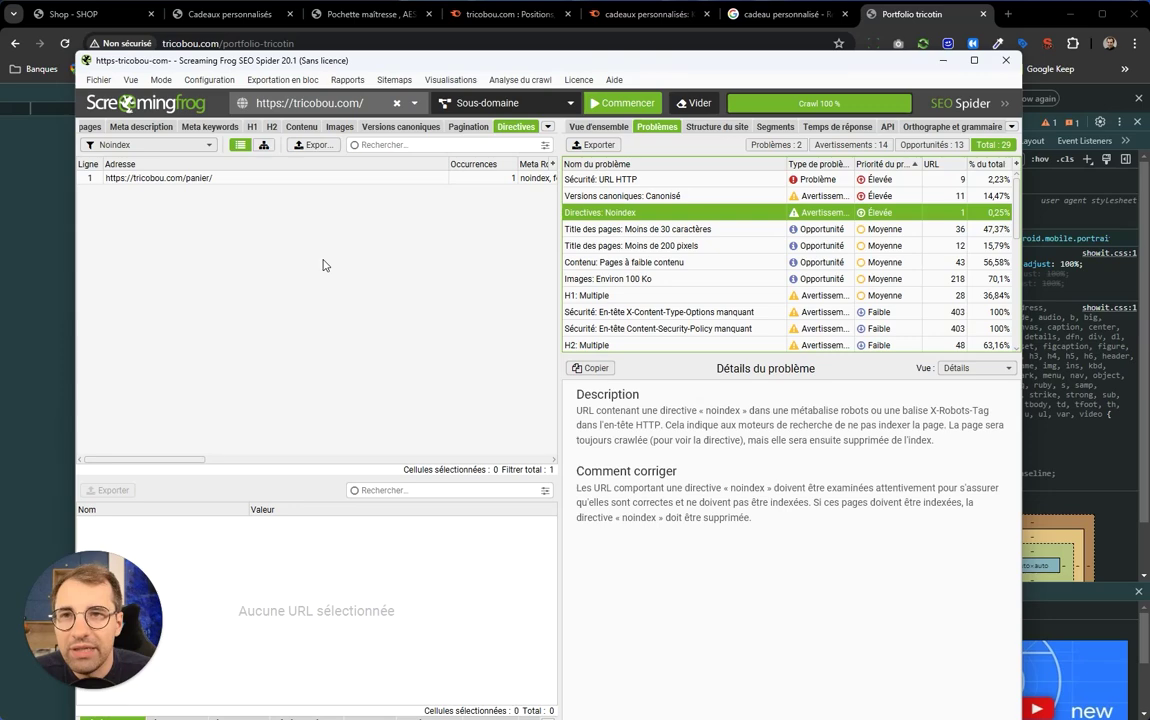
{"action": "left_click", "coordinate": [208, 178]}
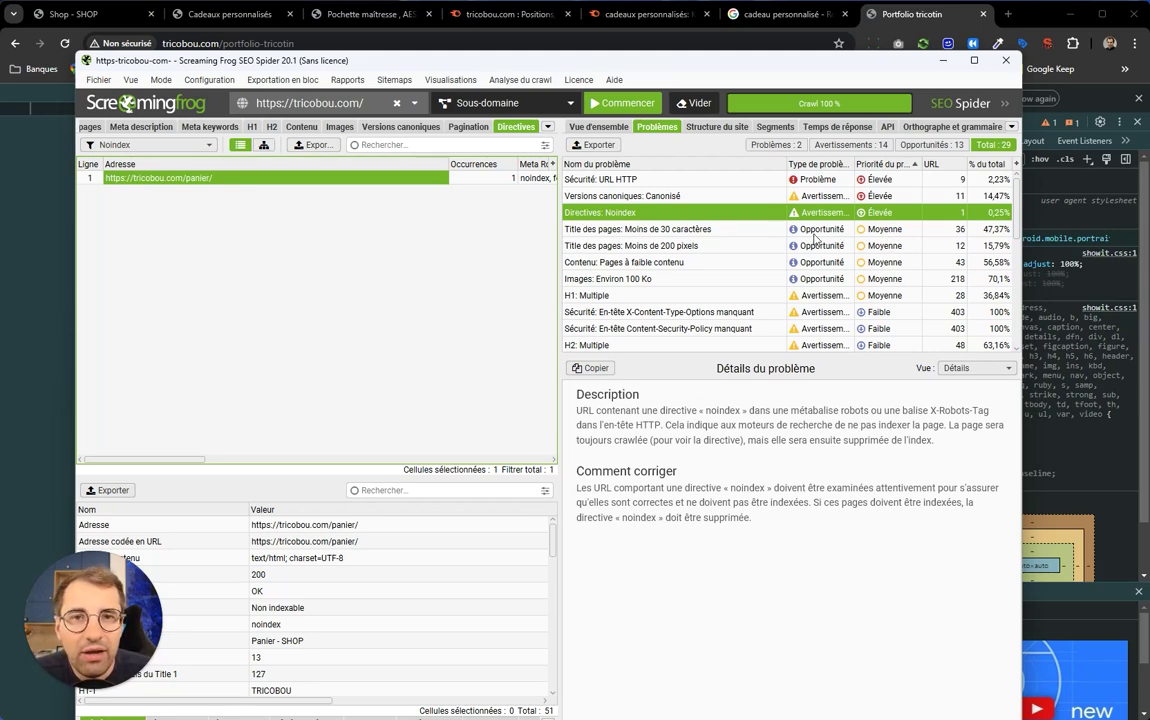
Review the pages flagged for titles under 30 characters and under 200 pixels.
{"action": "left_click", "coordinate": [596, 232]}
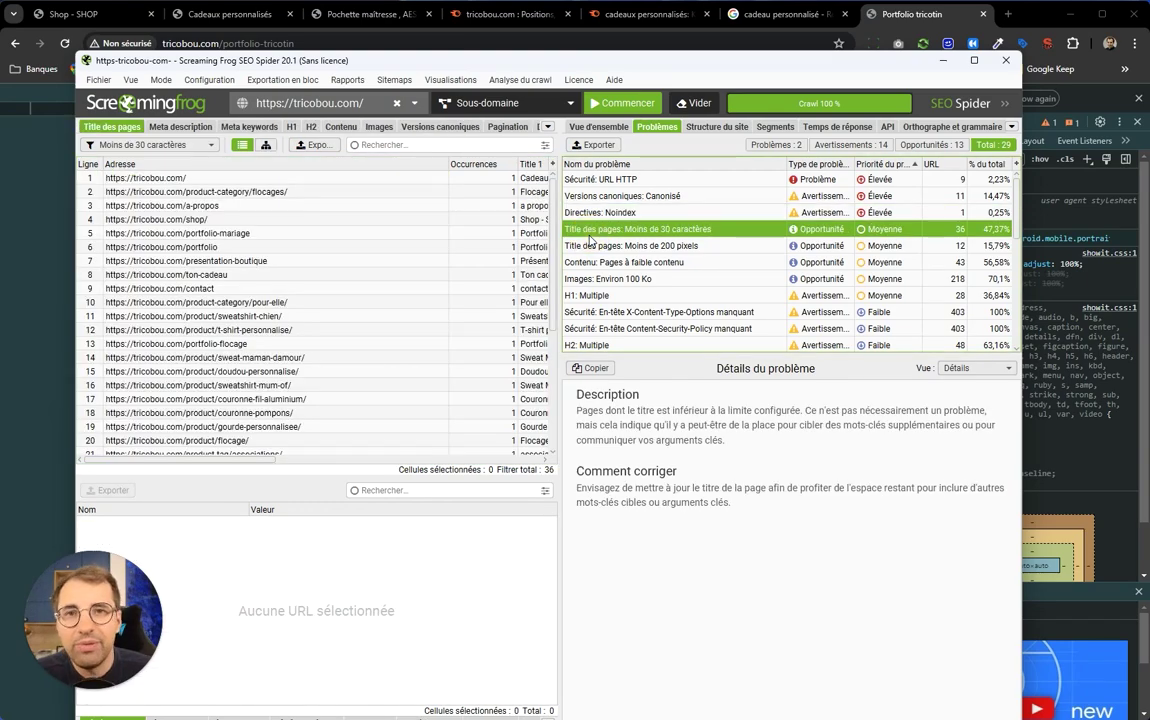
{"action": "left_click", "coordinate": [620, 244]}
{"action": "left_click", "coordinate": [643, 230]}
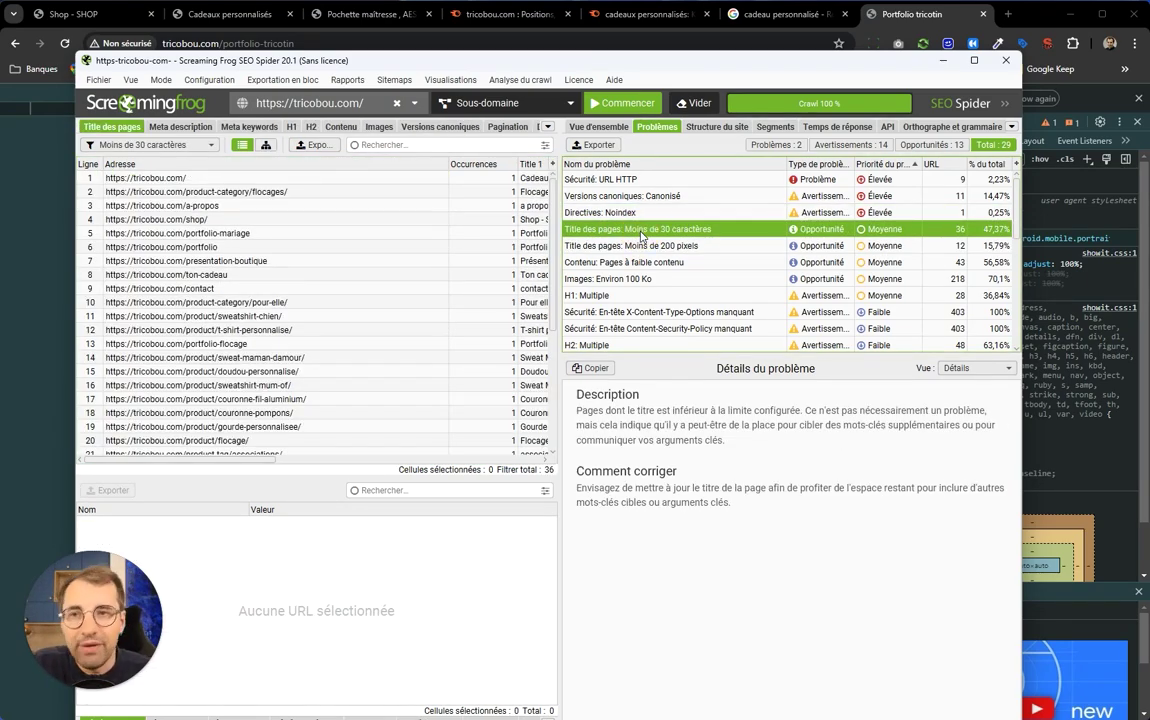
{"action": "left_click_drag", "start_coordinate": [688, 72], "coordinate": [640, 74]}
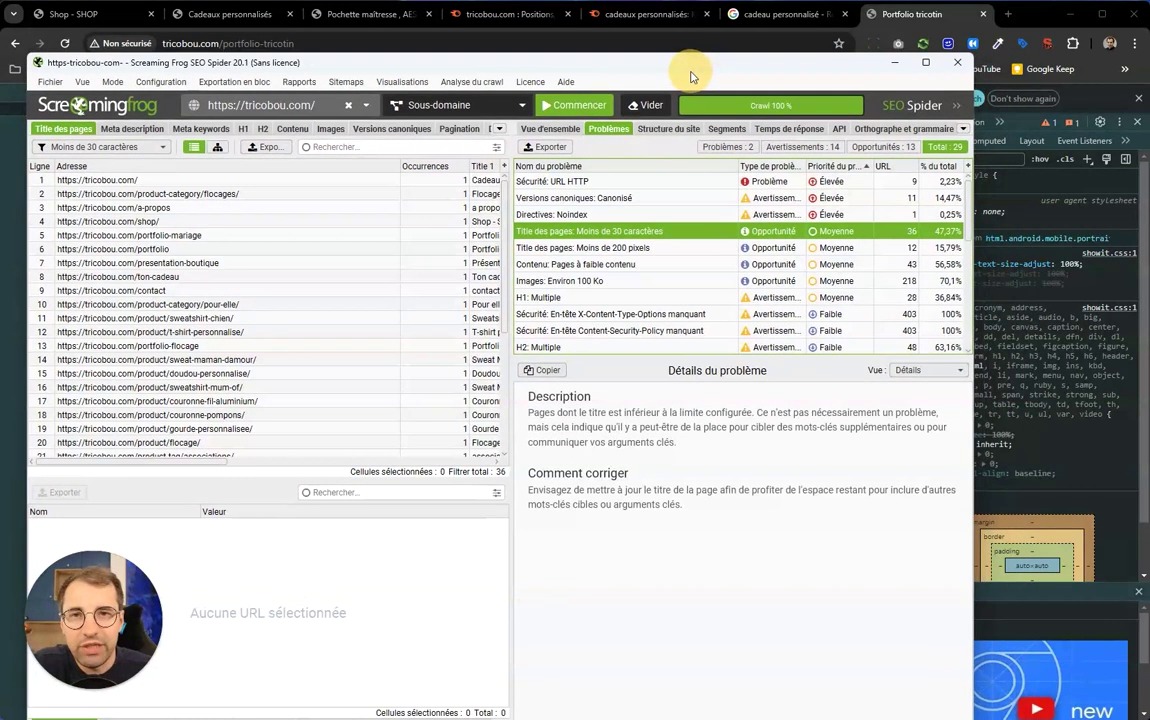
Show the "Contenu: Pages à faible contenu" issue and review the word counts of the affected pages.
{"action": "left_click", "coordinate": [602, 266]}
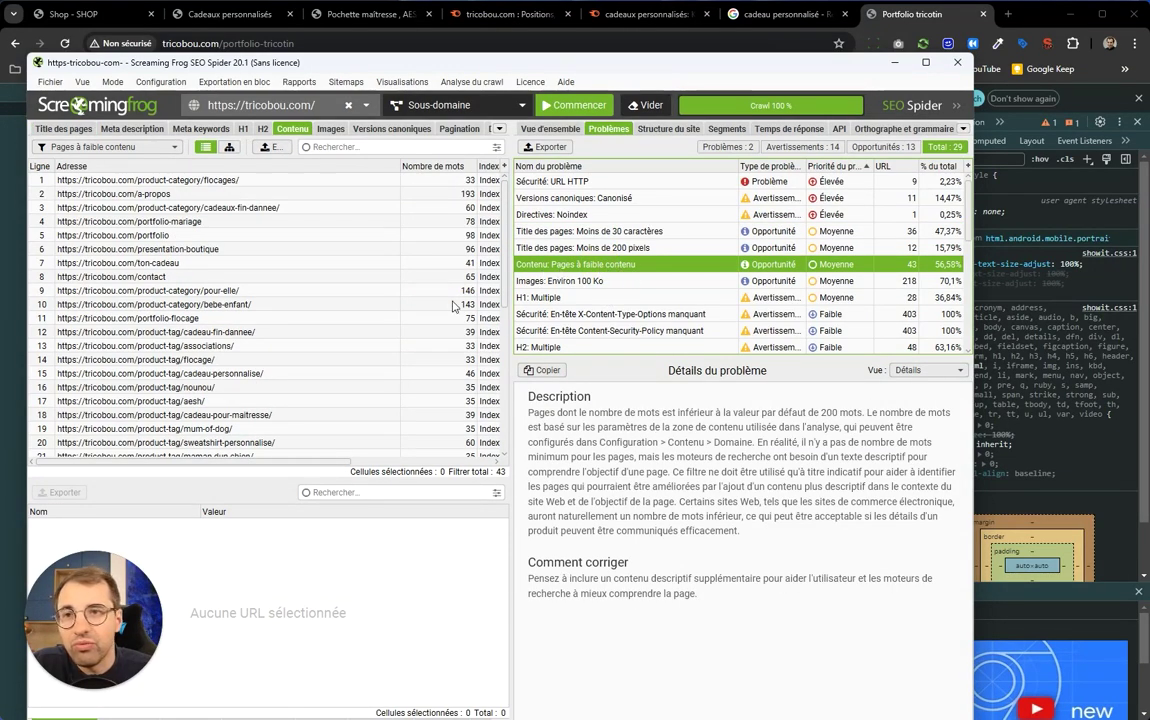
{"action": "scroll", "coordinate": [370, 358], "scroll_direction": "down", "scroll_amount": 7}
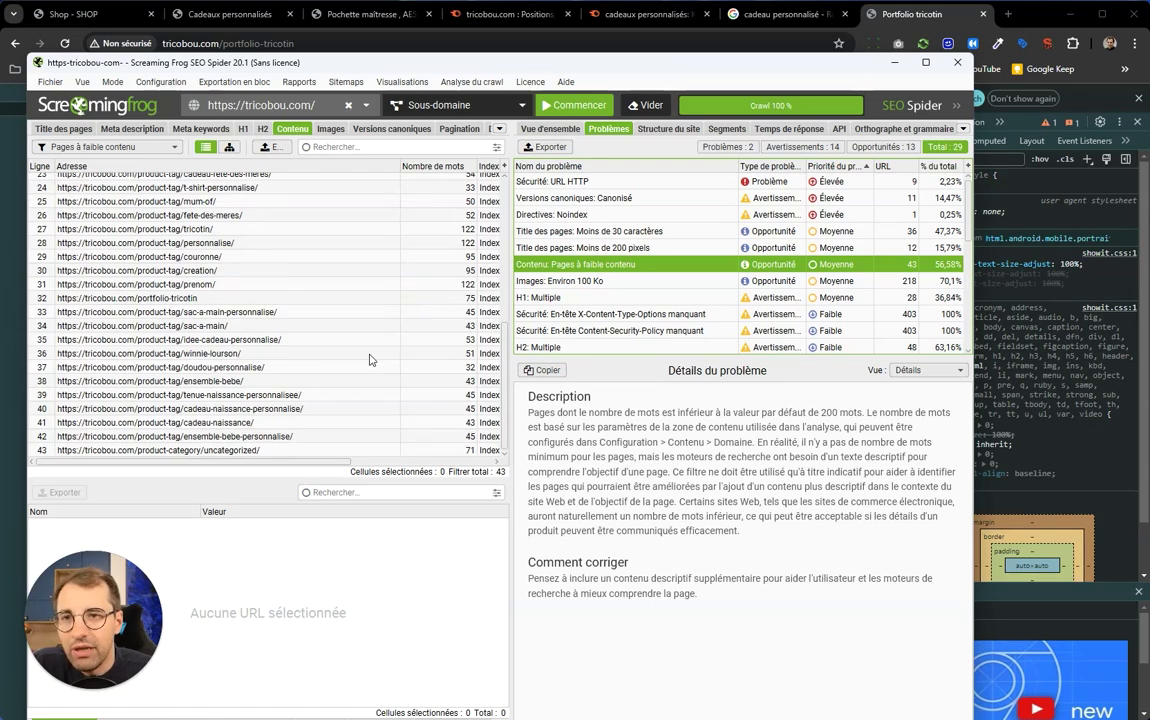
{"action": "scroll", "coordinate": [369, 359], "scroll_direction": "up", "scroll_amount": 7}
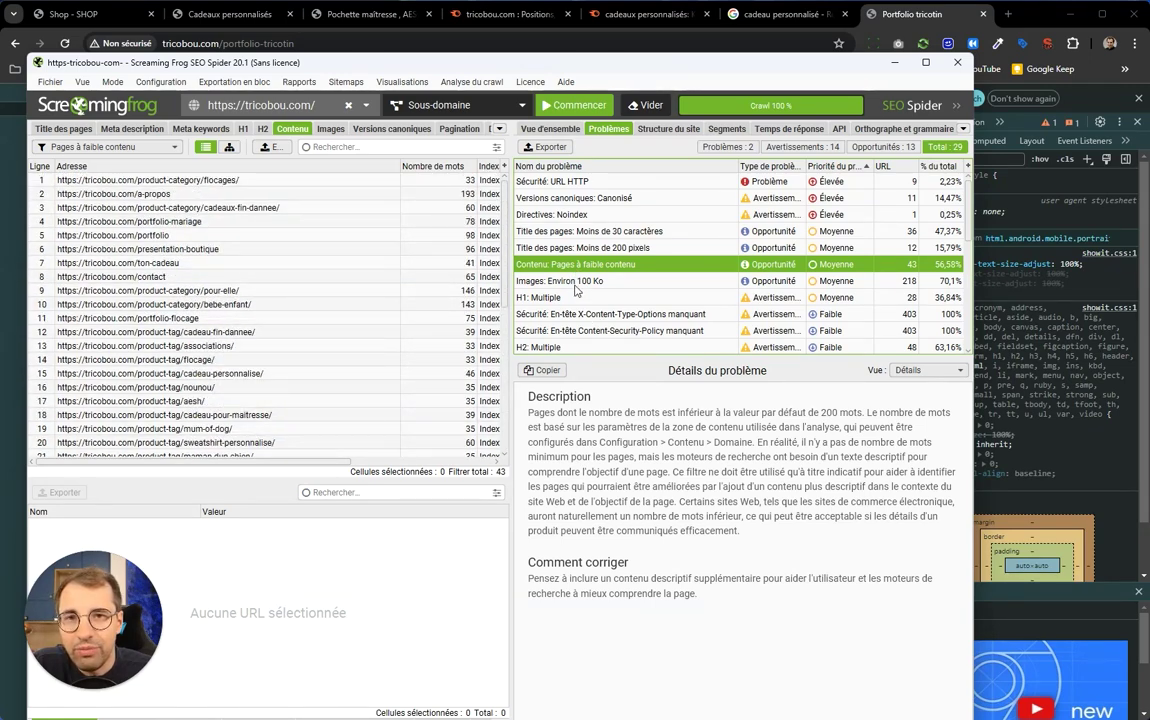
Show the "Images: Environ 100 Ko" issue and go through the flagged images from row 3 to row 17, checking their file sizes.
{"action": "left_click", "coordinate": [530, 282]}
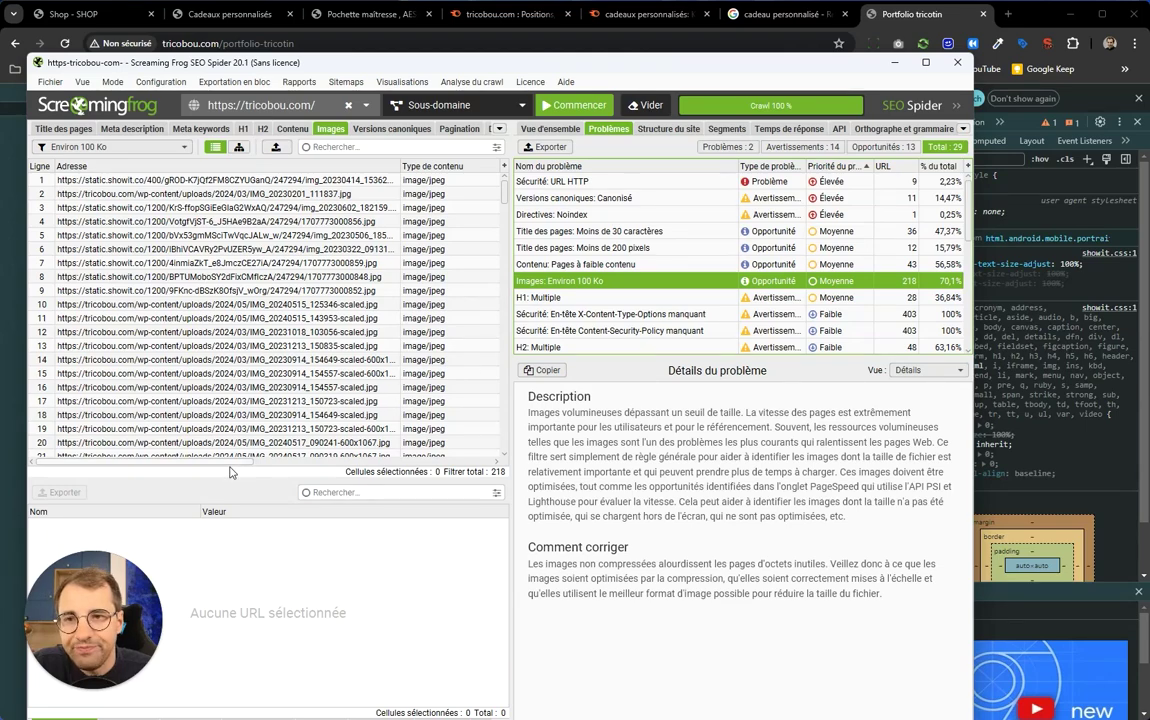
{"action": "left_click", "coordinate": [345, 207]}
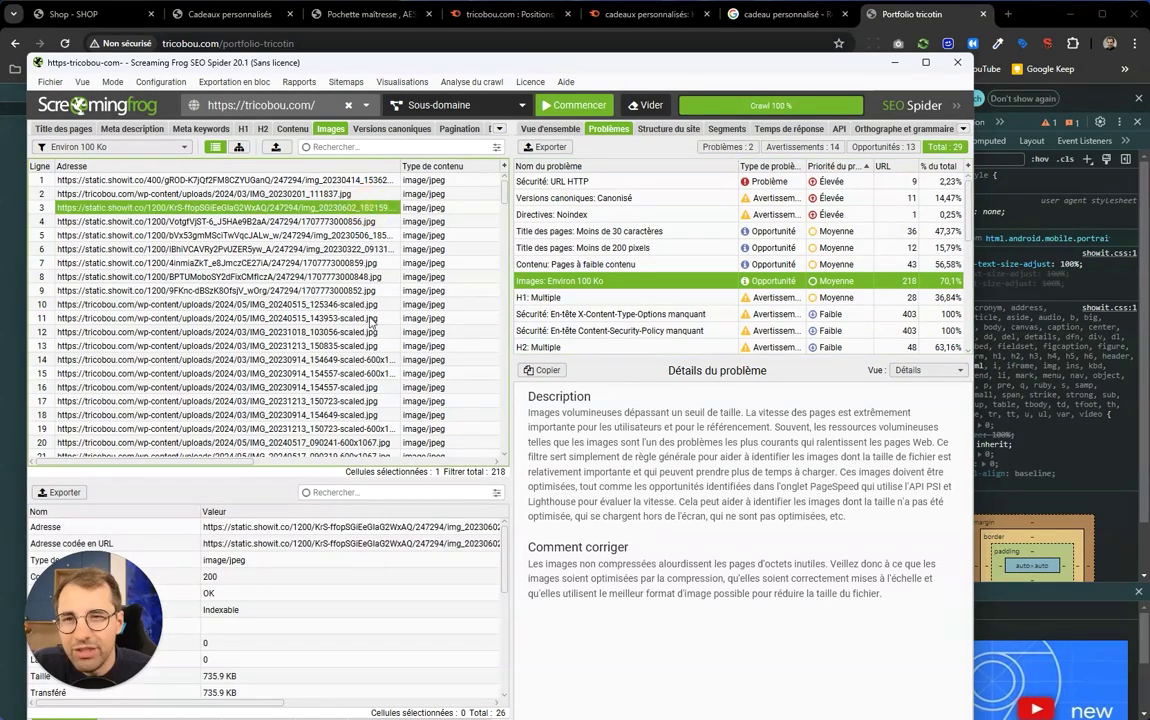
{"action": "key", "text": "Down"}
{"action": "key", "text": "Down"}
{"action": "key", "text": "Down"}
{"action": "key", "text": "Down"}
{"action": "key", "text": "Down"}
{"action": "key", "text": "Down"}
{"action": "key", "text": "Down"}
{"action": "key", "text": "Down"}
{"action": "key", "text": "Down"}
{"action": "key", "text": "Down"}
{"action": "key", "text": "Down"}
{"action": "key", "text": "Down"}
{"action": "key", "text": "Down"}
{"action": "key", "text": "Down"}
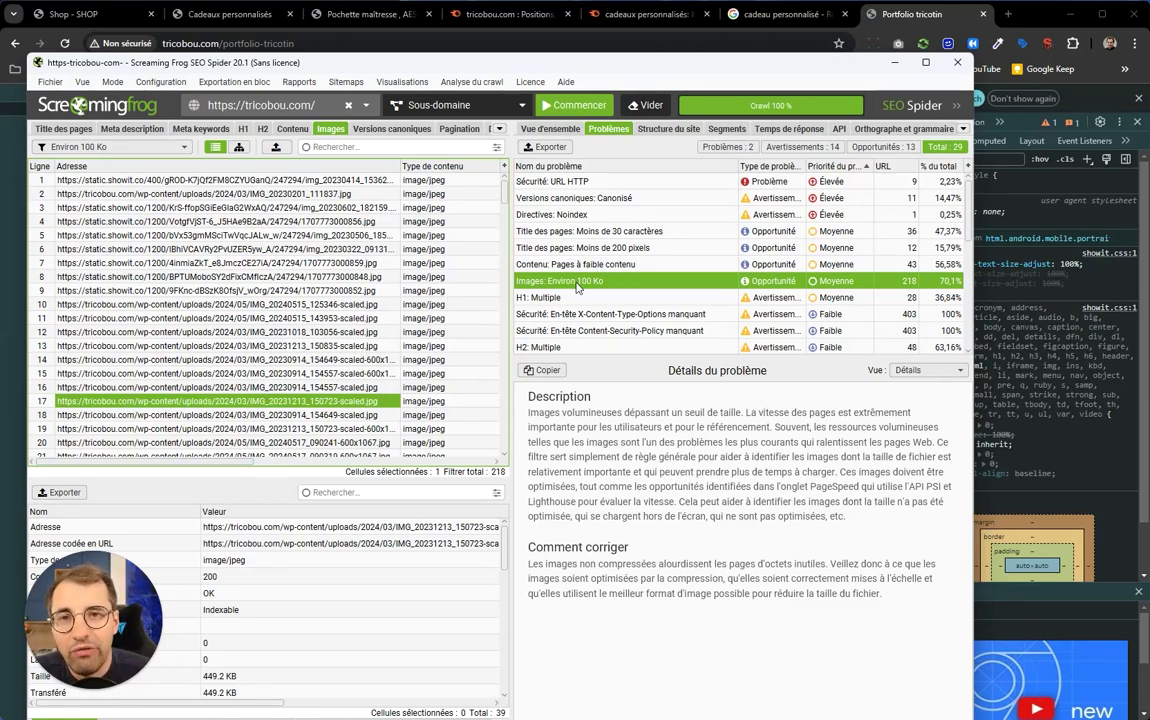
Review the heading issues for multiple H1, multiple H2 and missing H2, and skim the rest of the problem list.
{"action": "left_click", "coordinate": [545, 298]}
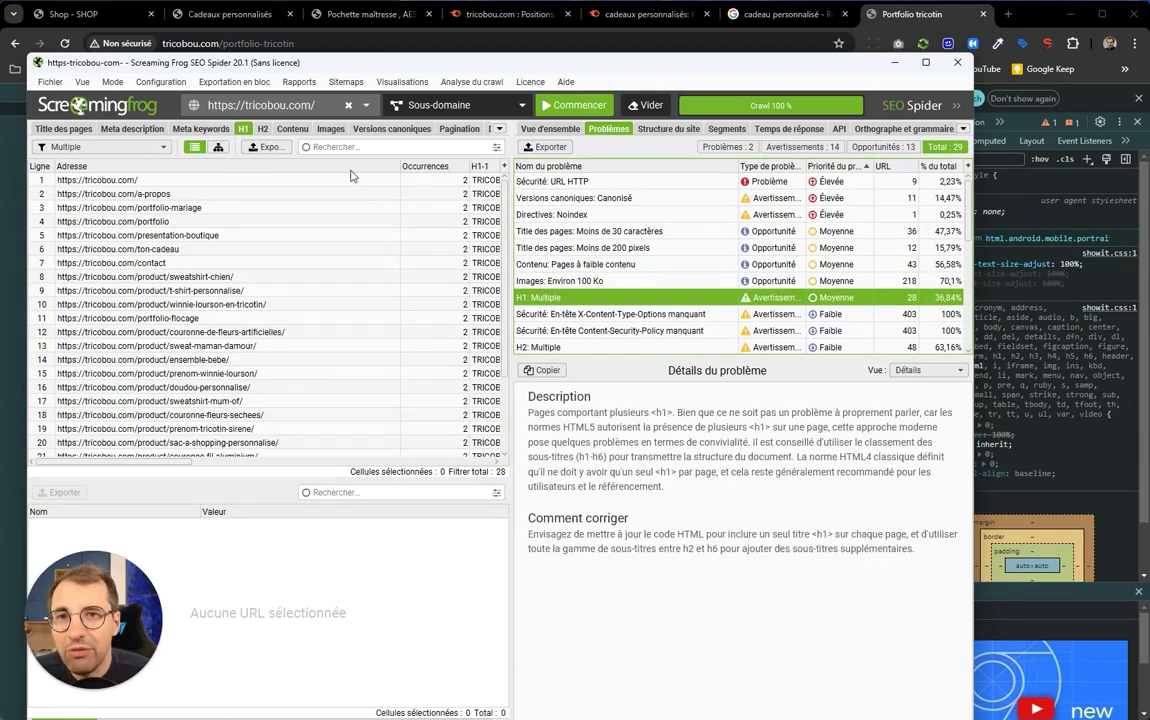
{"action": "left_click_drag", "start_coordinate": [396, 167], "coordinate": [305, 170]}
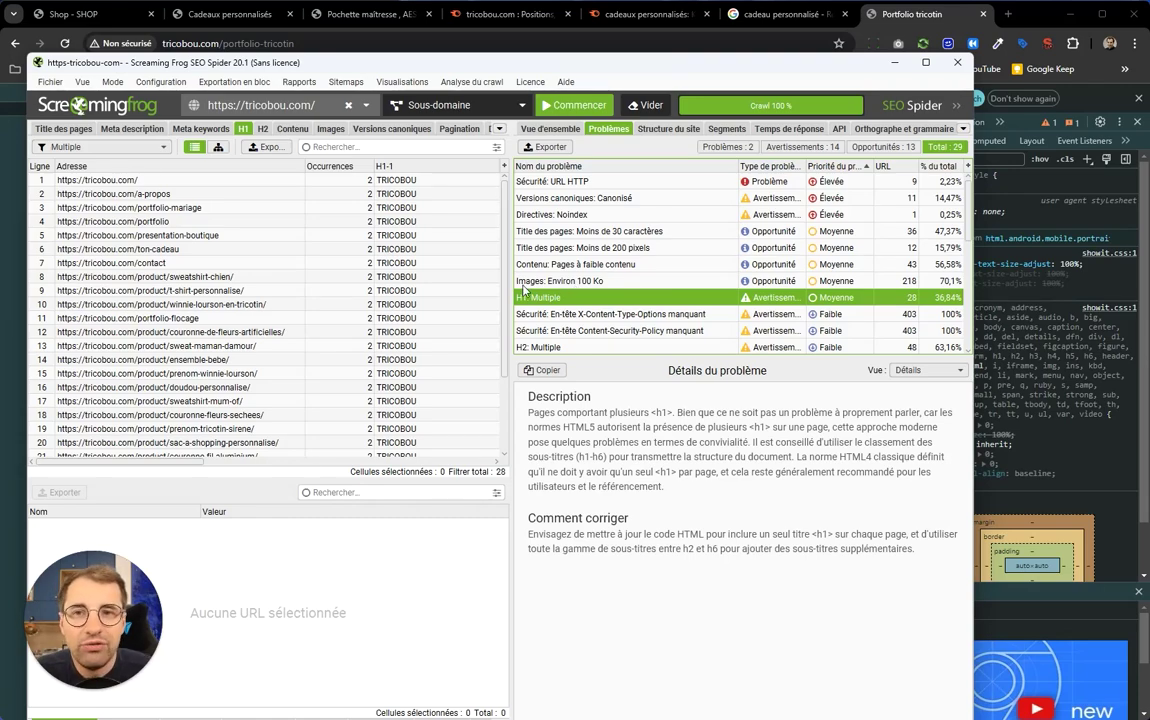
{"action": "left_click", "coordinate": [551, 347]}
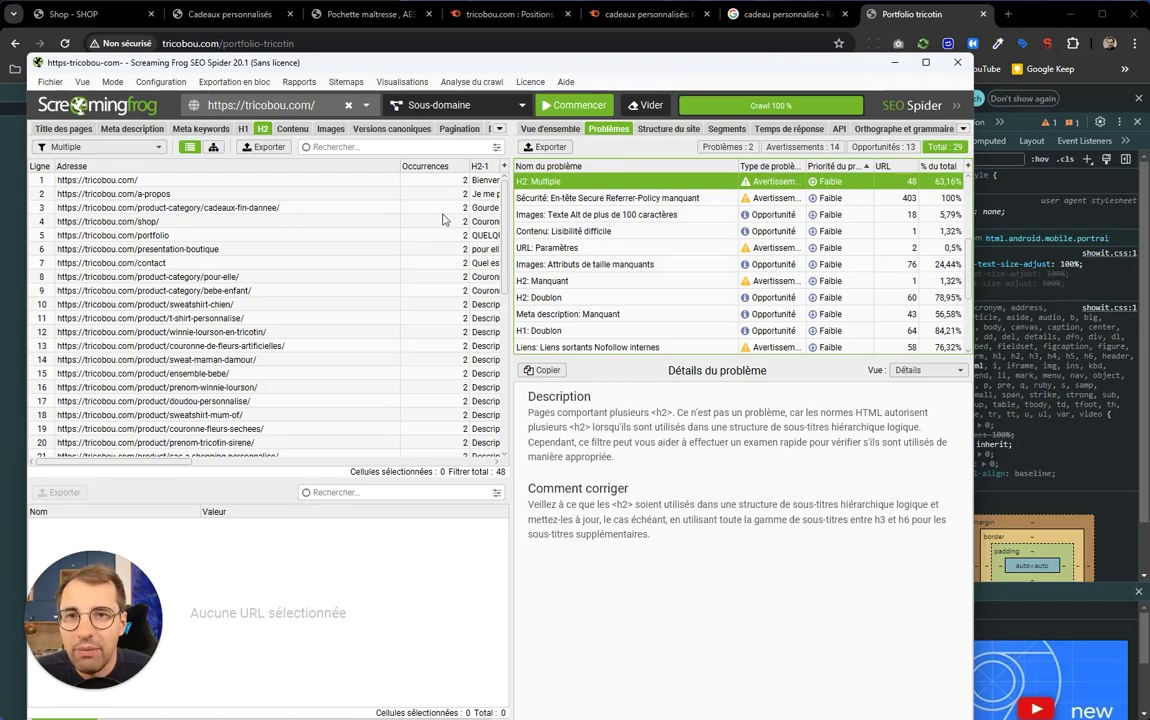
{"action": "left_click", "coordinate": [569, 283]}
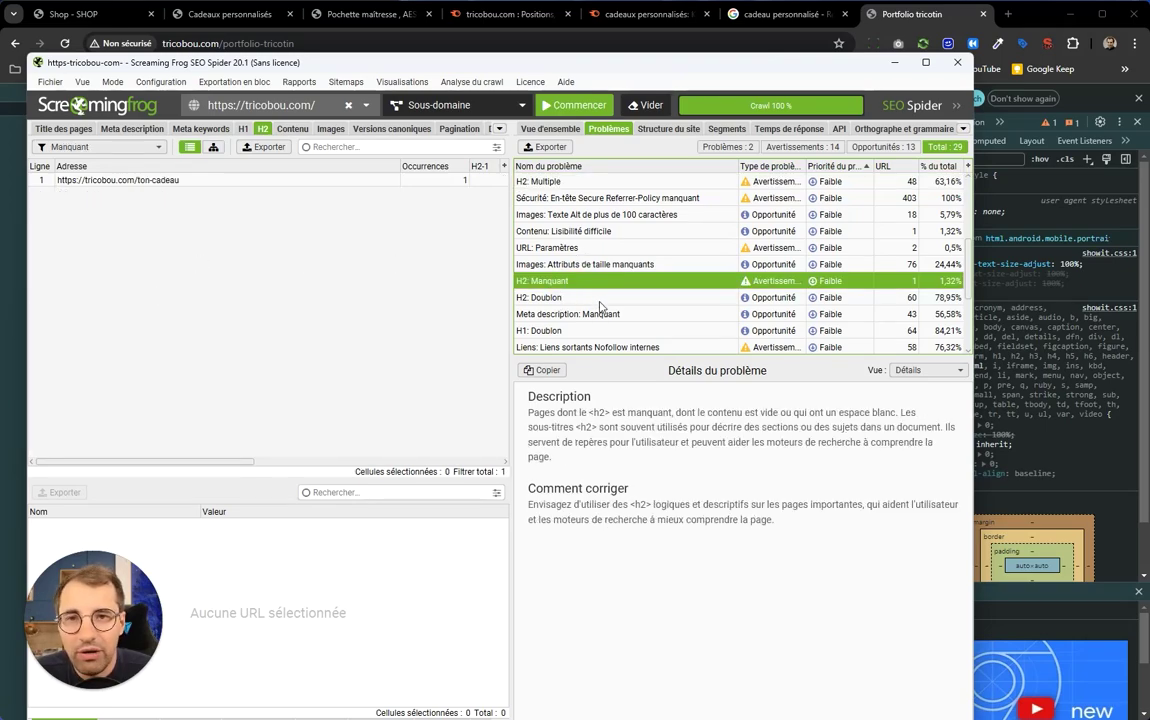
{"action": "scroll", "coordinate": [585, 305], "scroll_direction": "down", "scroll_amount": 3}
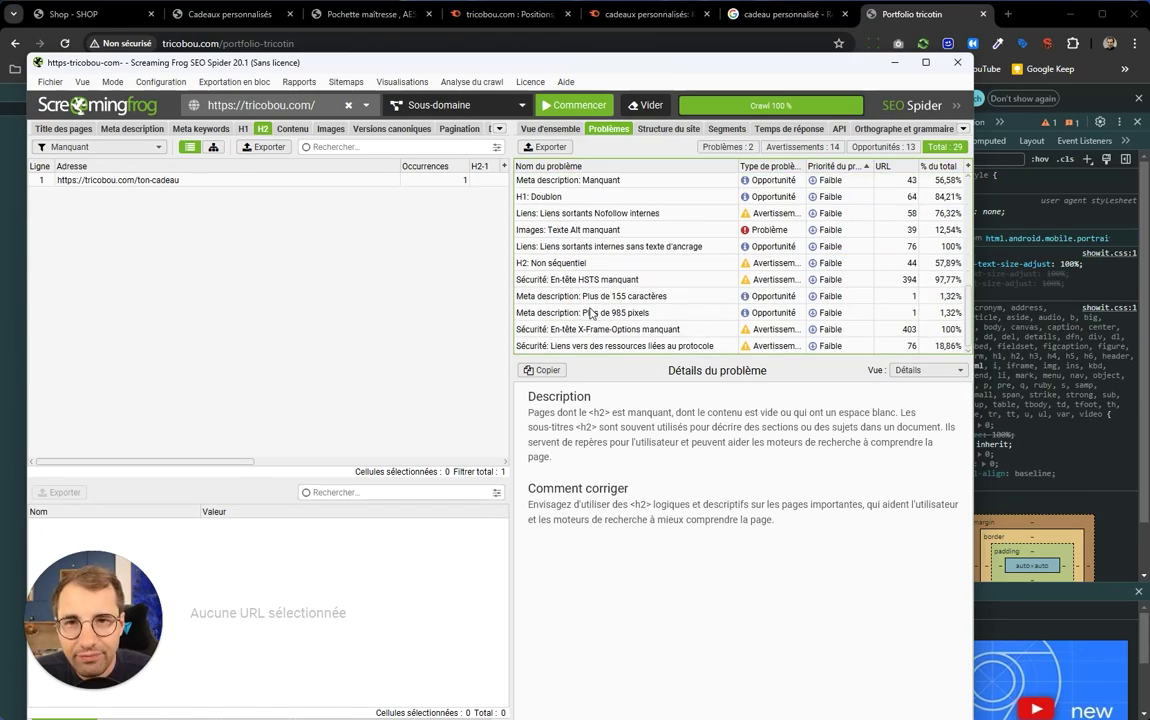
{"action": "scroll", "coordinate": [591, 313], "scroll_direction": "up", "scroll_amount": 5}
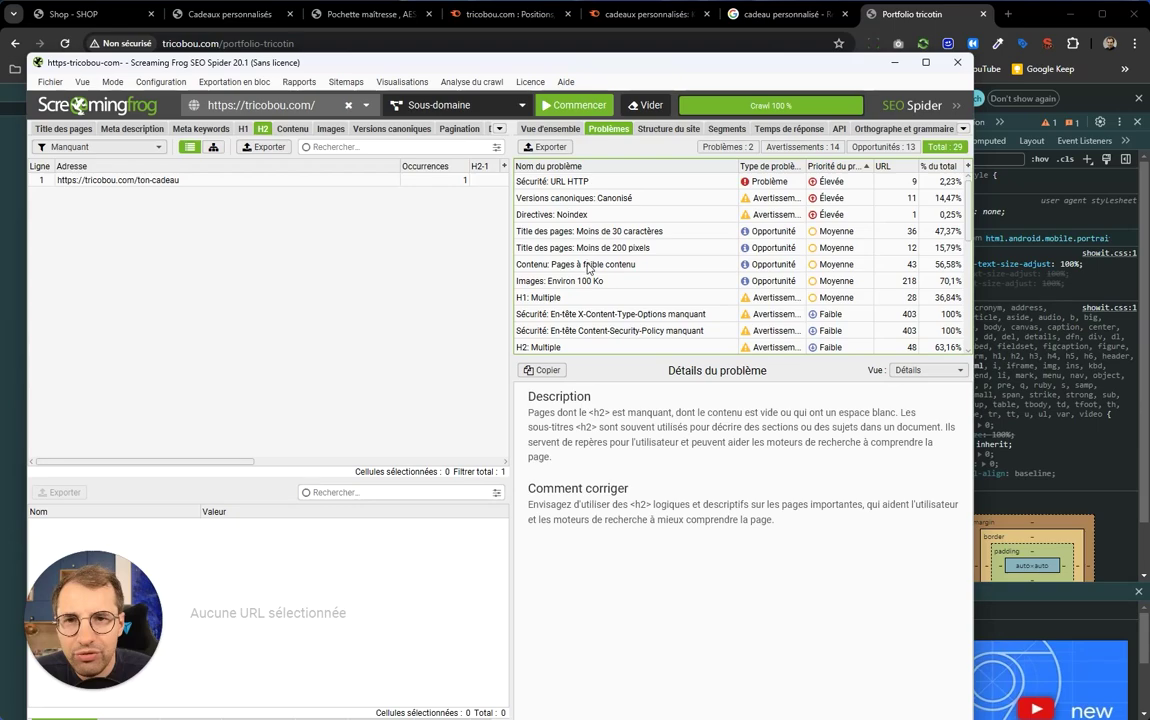
{"action": "scroll", "coordinate": [588, 268], "scroll_direction": "down", "scroll_amount": 3}
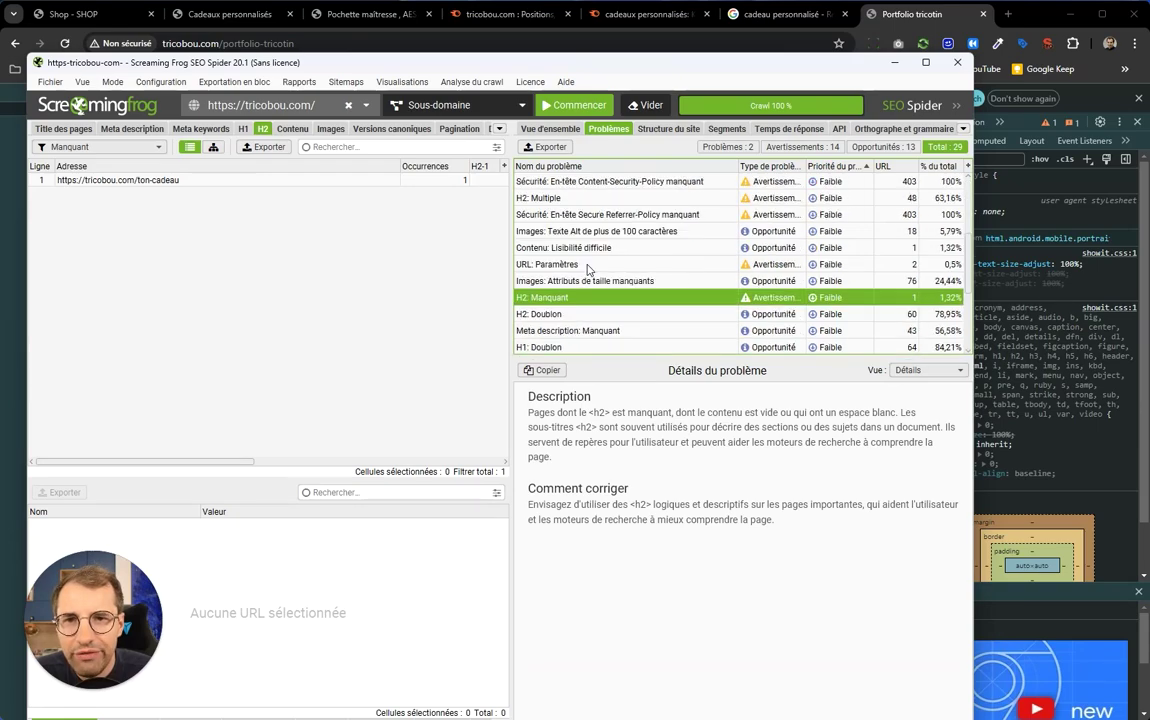
{"action": "left_click", "coordinate": [571, 333]}
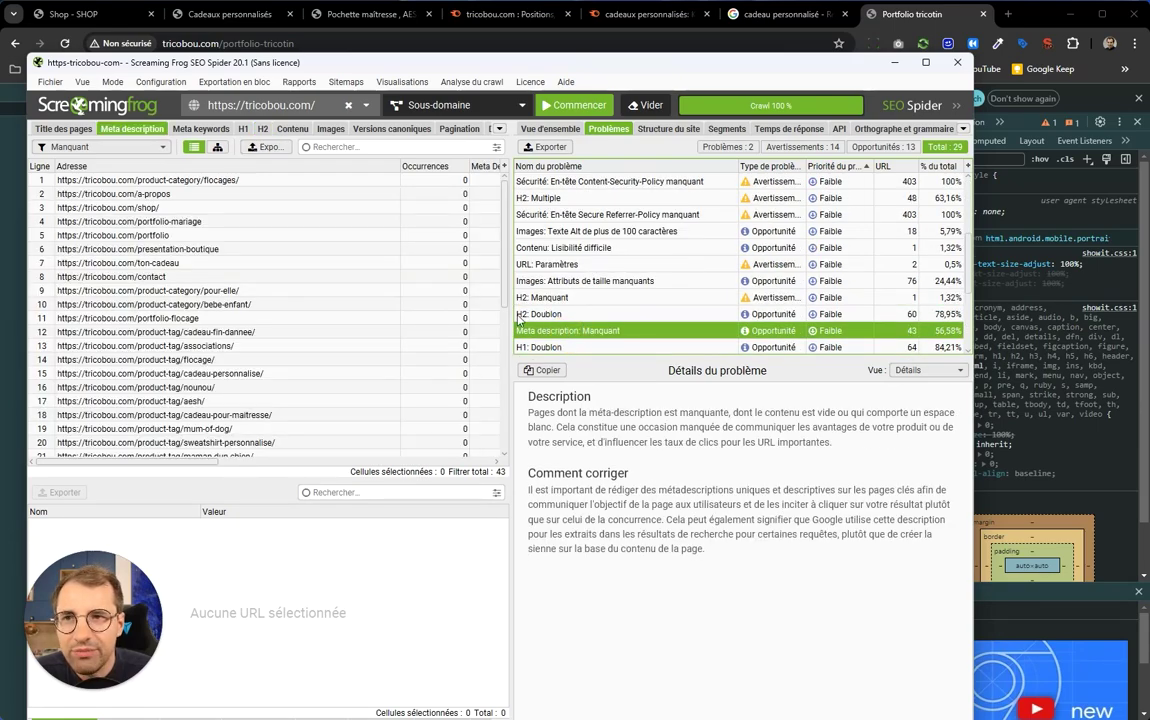
{"action": "left_click", "coordinate": [170, 208]}
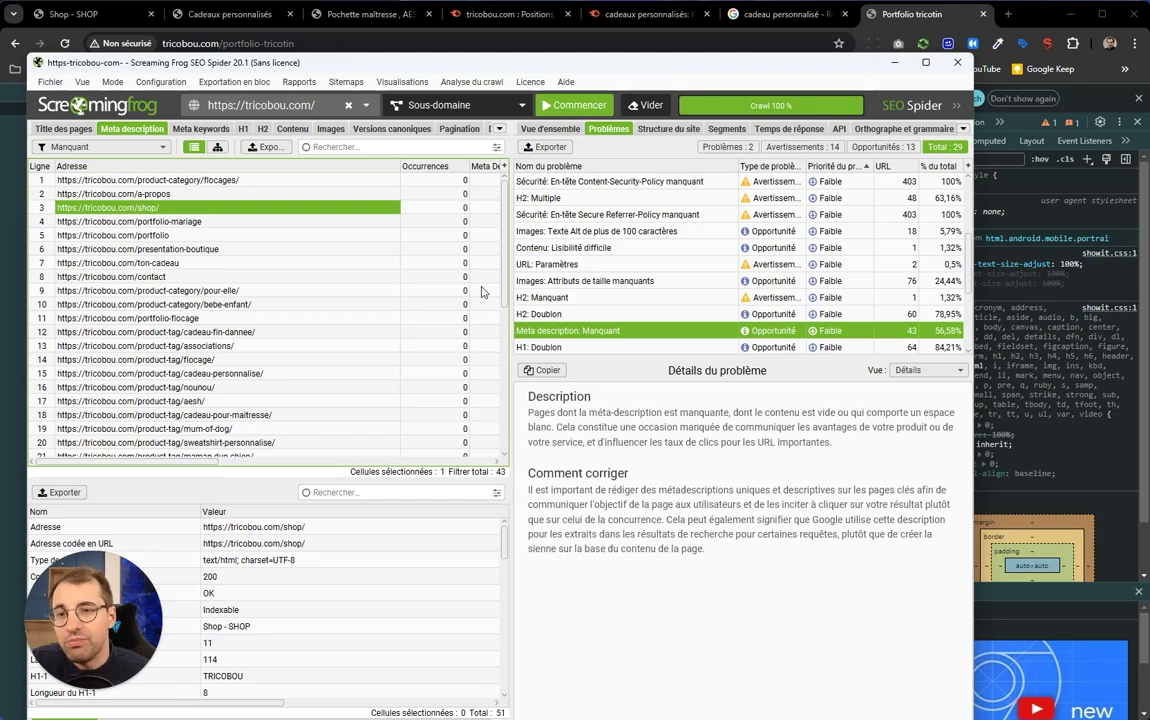
Switch to the Google results for "cadeau personnalisé" and look through the organic listings around Amikado and Cadeaux Folies.
{"action": "left_click", "coordinate": [1007, 14]}
{"action": "left_click", "coordinate": [686, 25]}
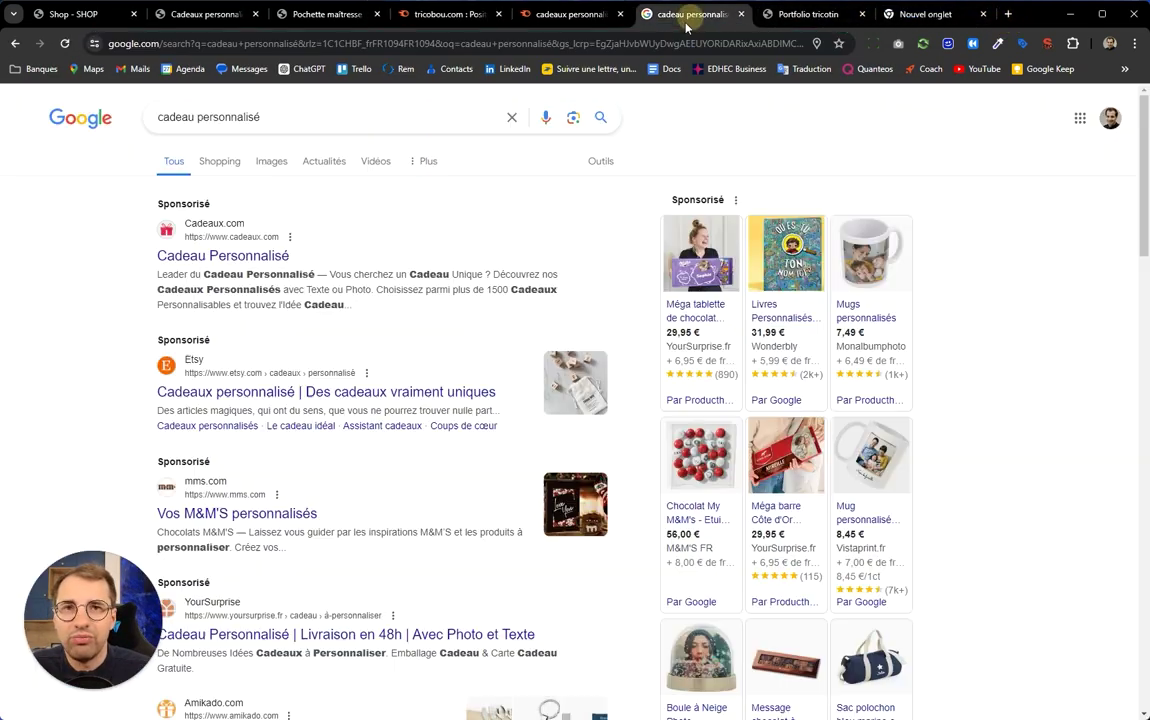
{"action": "scroll", "coordinate": [90, 350], "scroll_direction": "down", "scroll_amount": 10}
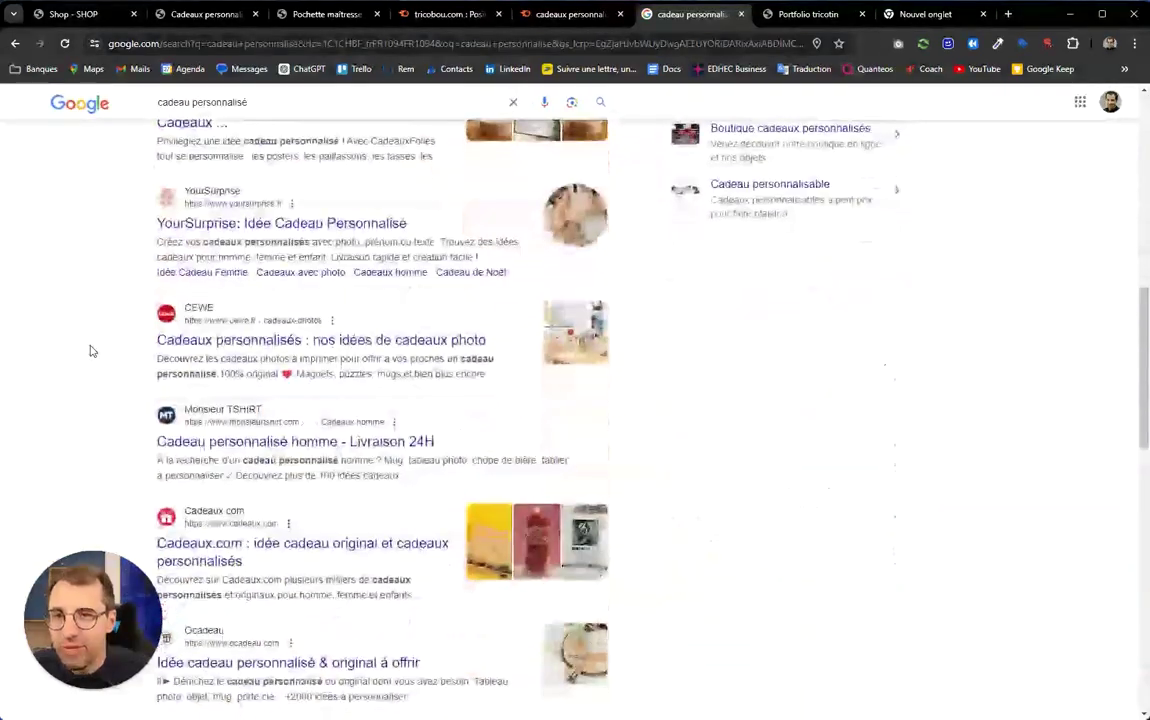
{"action": "scroll", "coordinate": [120, 355], "scroll_direction": "up", "scroll_amount": 3}
{"action": "scroll", "coordinate": [123, 365], "scroll_direction": "down", "scroll_amount": 1}
{"action": "scroll", "coordinate": [125, 365], "scroll_direction": "up", "scroll_amount": 1}
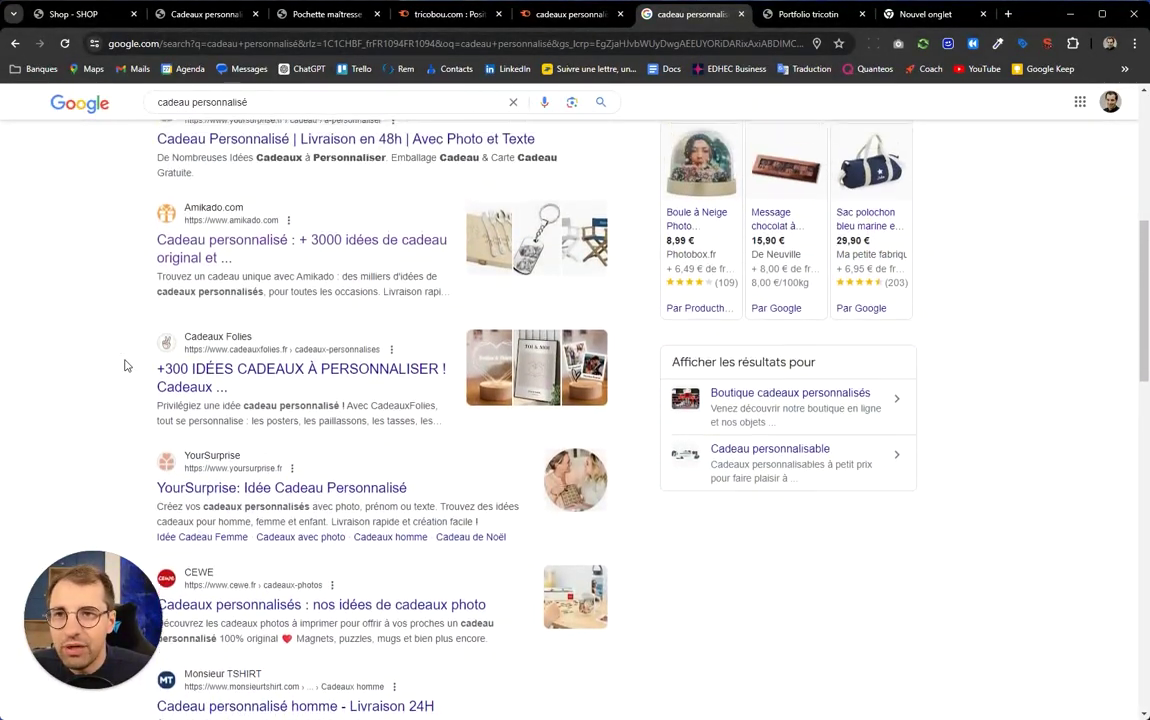
{"action": "scroll", "coordinate": [125, 365], "scroll_direction": "up", "scroll_amount": 1}
{"action": "scroll", "coordinate": [124, 365], "scroll_direction": "down", "scroll_amount": 1}
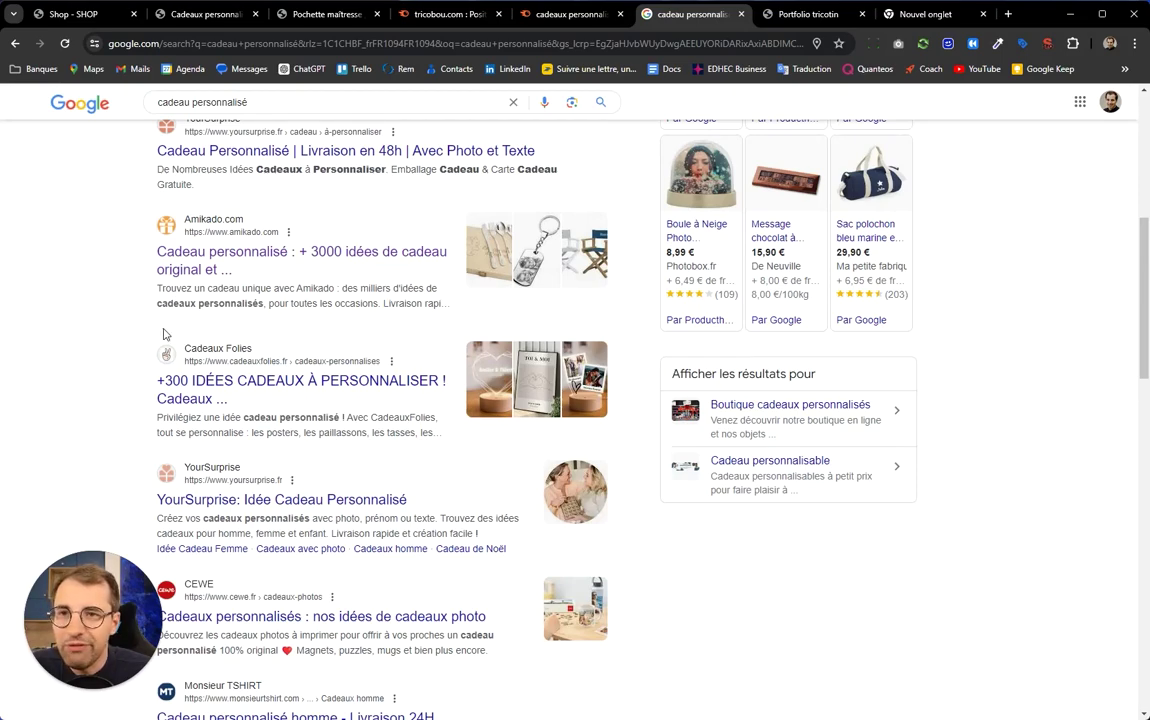
Examine the Amikado result's meta description, highlighting the full text and its bold keyword "cadeaux personnalisés".
{"action": "left_click_drag", "start_coordinate": [159, 288], "coordinate": [457, 300]}
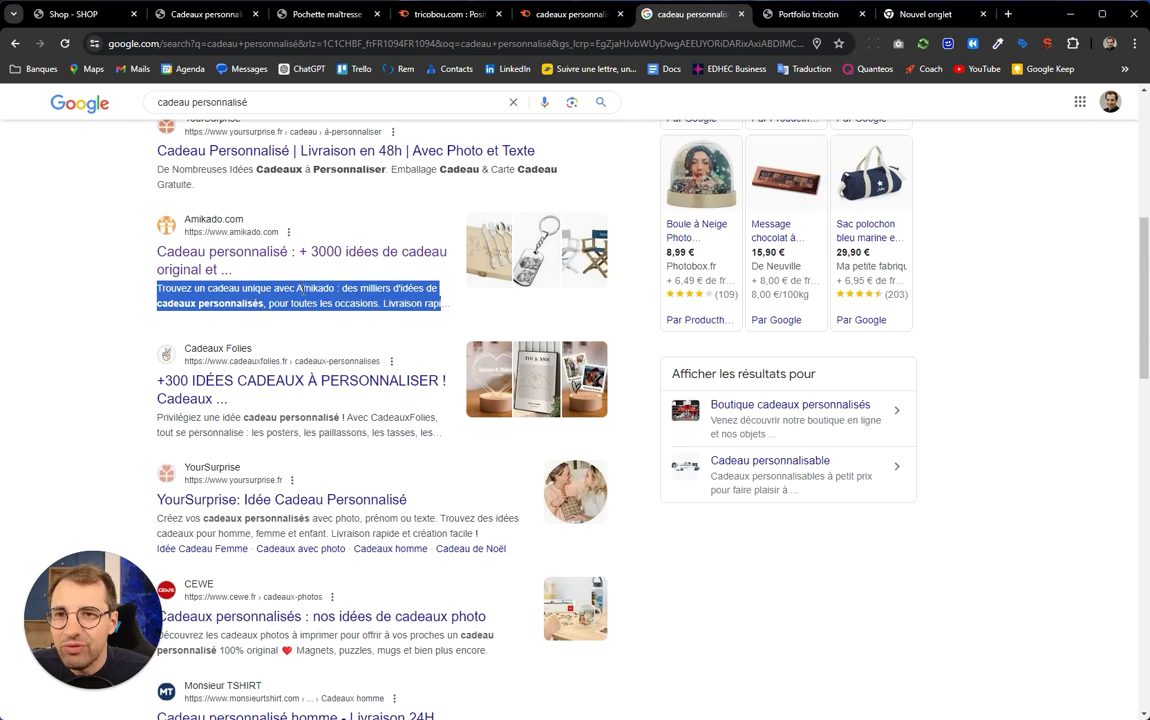
{"action": "left_click", "coordinate": [185, 303]}
{"action": "left_click_drag", "start_coordinate": [159, 303], "coordinate": [257, 303]}
{"action": "left_click", "coordinate": [262, 307]}
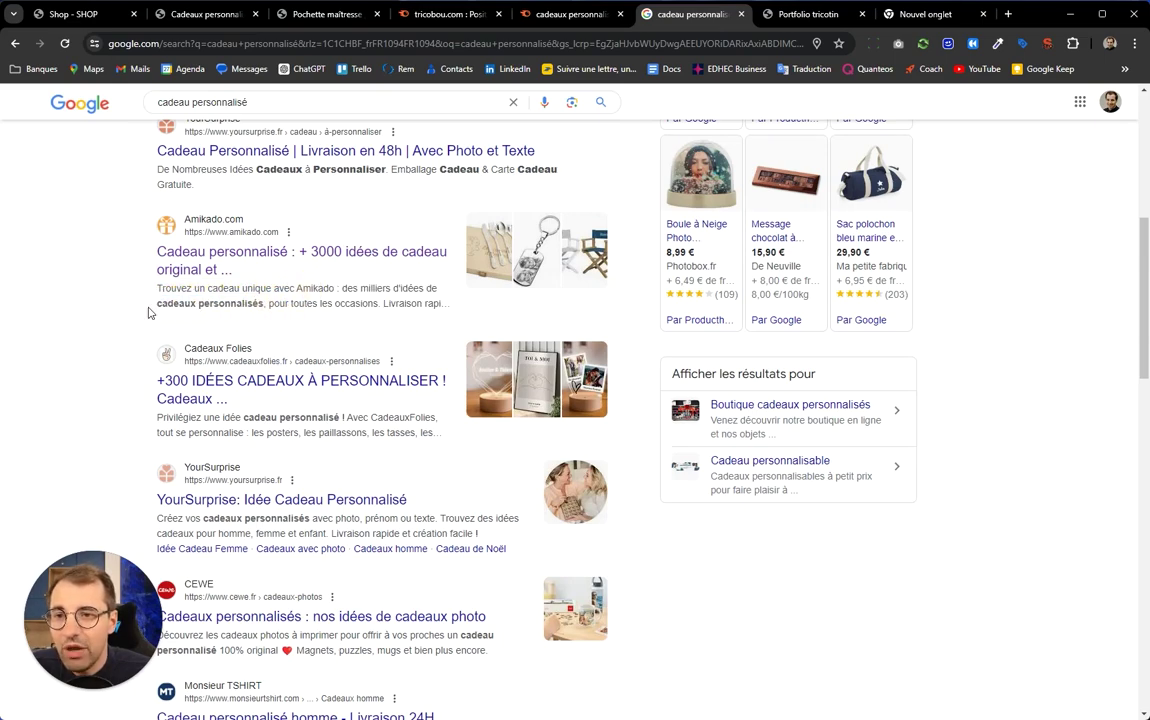
{"action": "scroll", "coordinate": [108, 326], "scroll_direction": "up", "scroll_amount": 2}
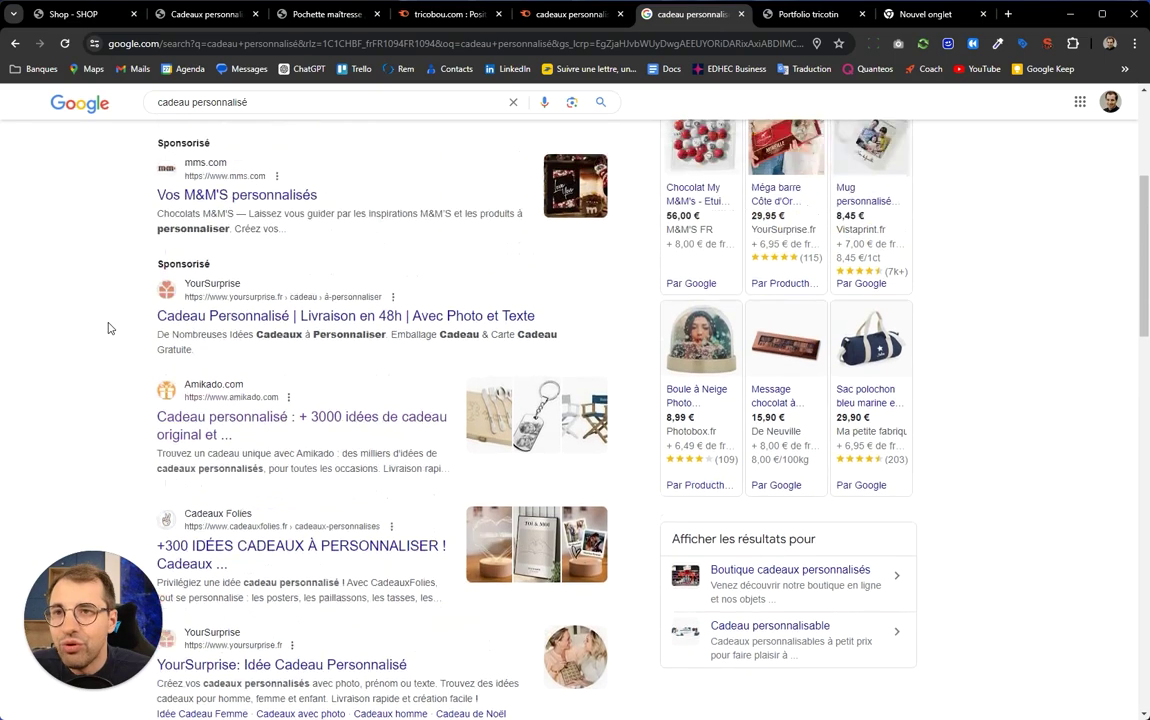
{"action": "scroll", "coordinate": [108, 326], "scroll_direction": "down", "scroll_amount": 2}
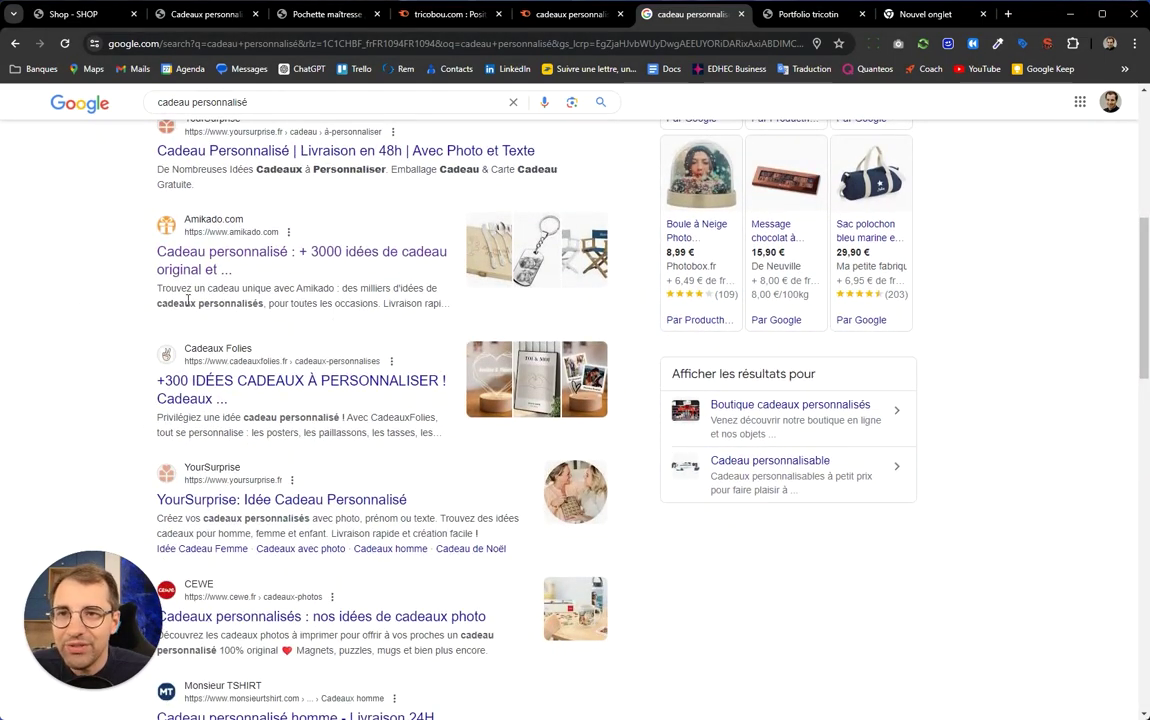
{"action": "left_click_drag", "start_coordinate": [152, 303], "coordinate": [271, 306]}
{"action": "left_click", "coordinate": [265, 306]}
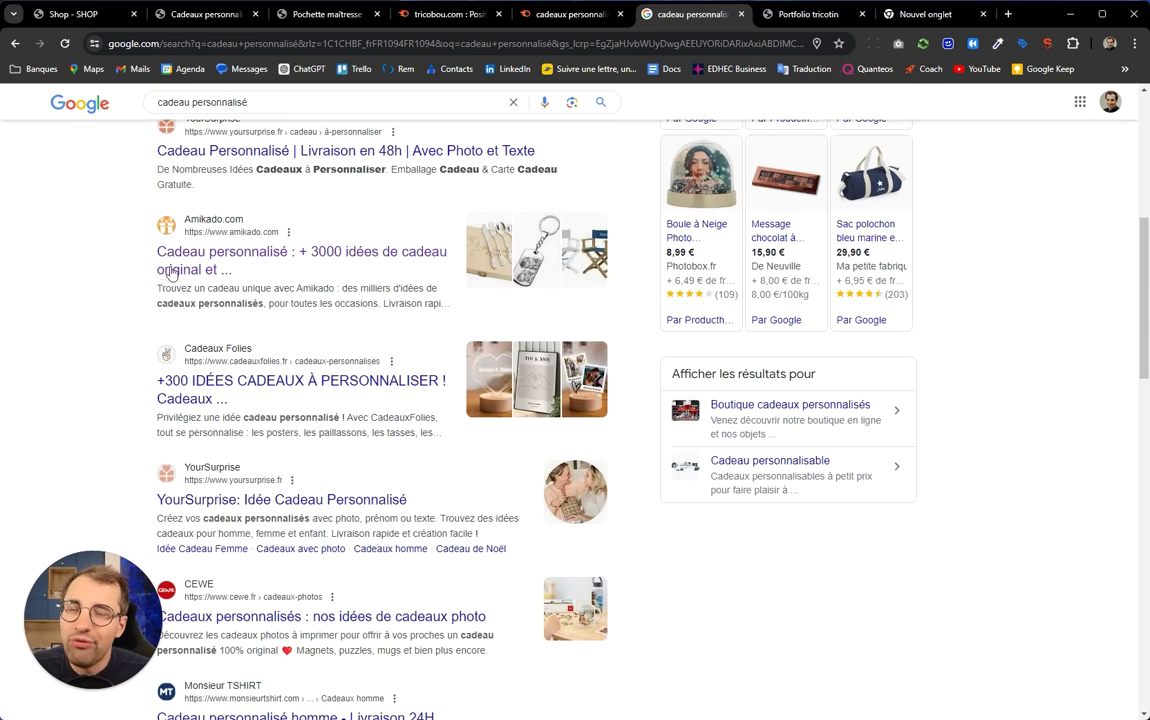
{"action": "left_click_drag", "start_coordinate": [155, 304], "coordinate": [236, 303]}
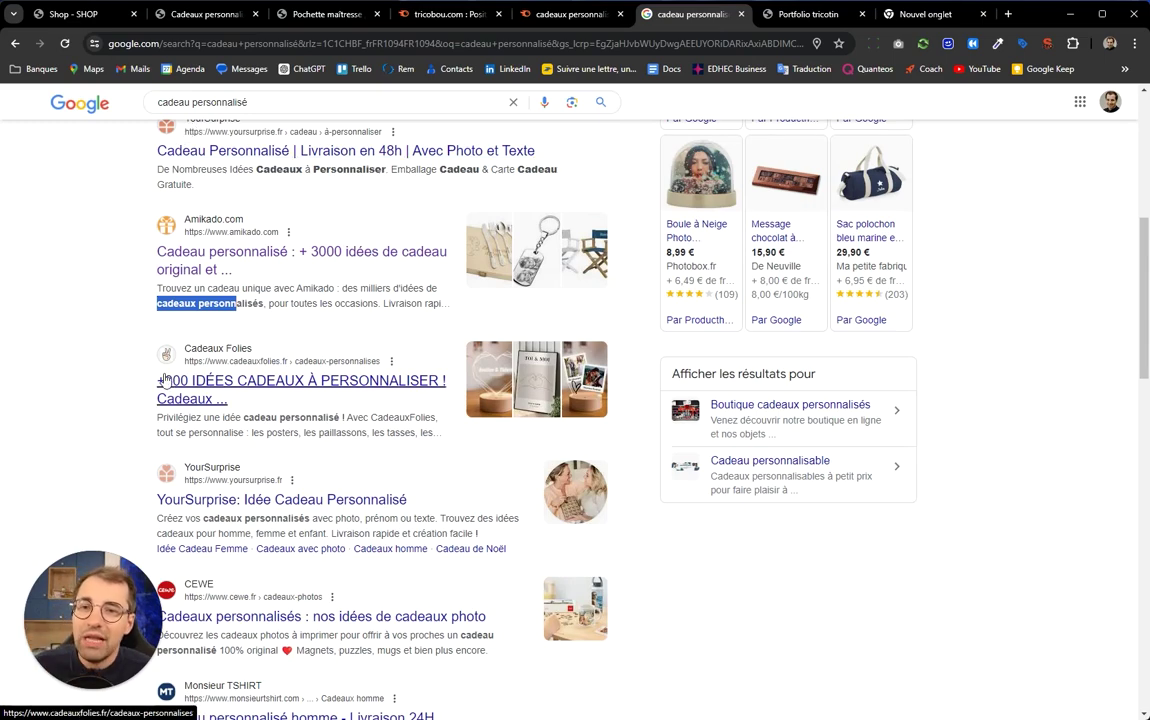
Examine the emojis and symbols used in the meta descriptions of the CEWE, Monsieur TSHIRT and Ocadeau results.
{"action": "scroll", "coordinate": [78, 441], "scroll_direction": "down", "scroll_amount": 3}
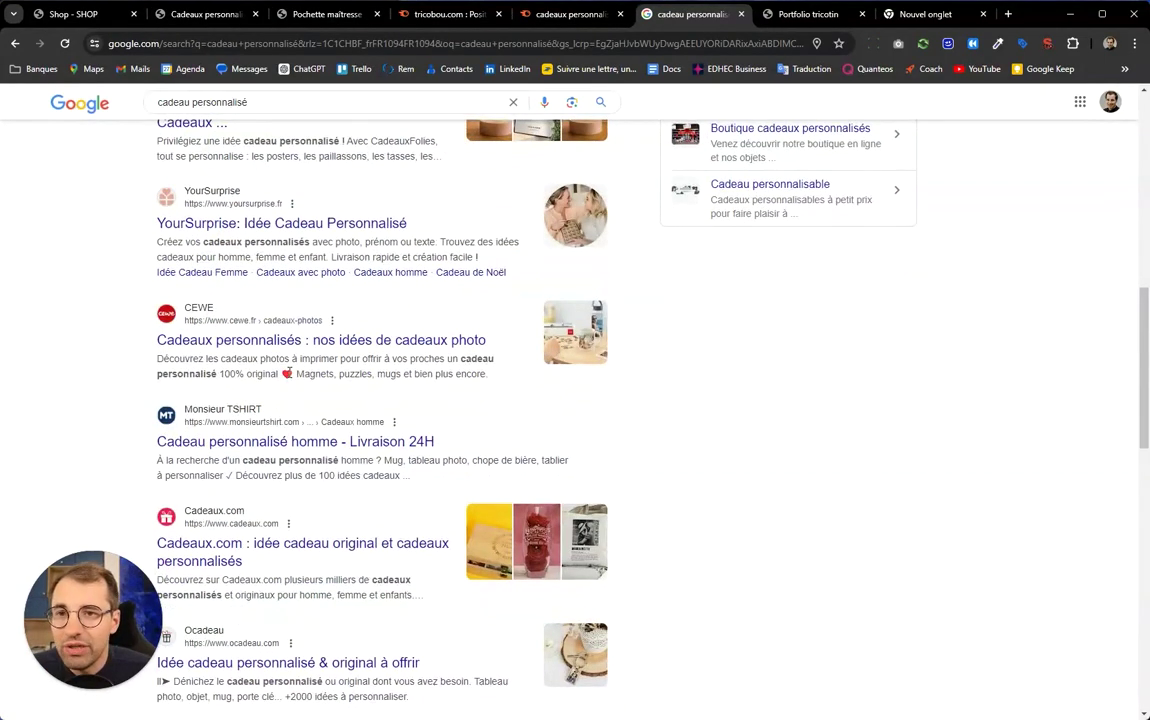
{"action": "left_click", "coordinate": [282, 373]}
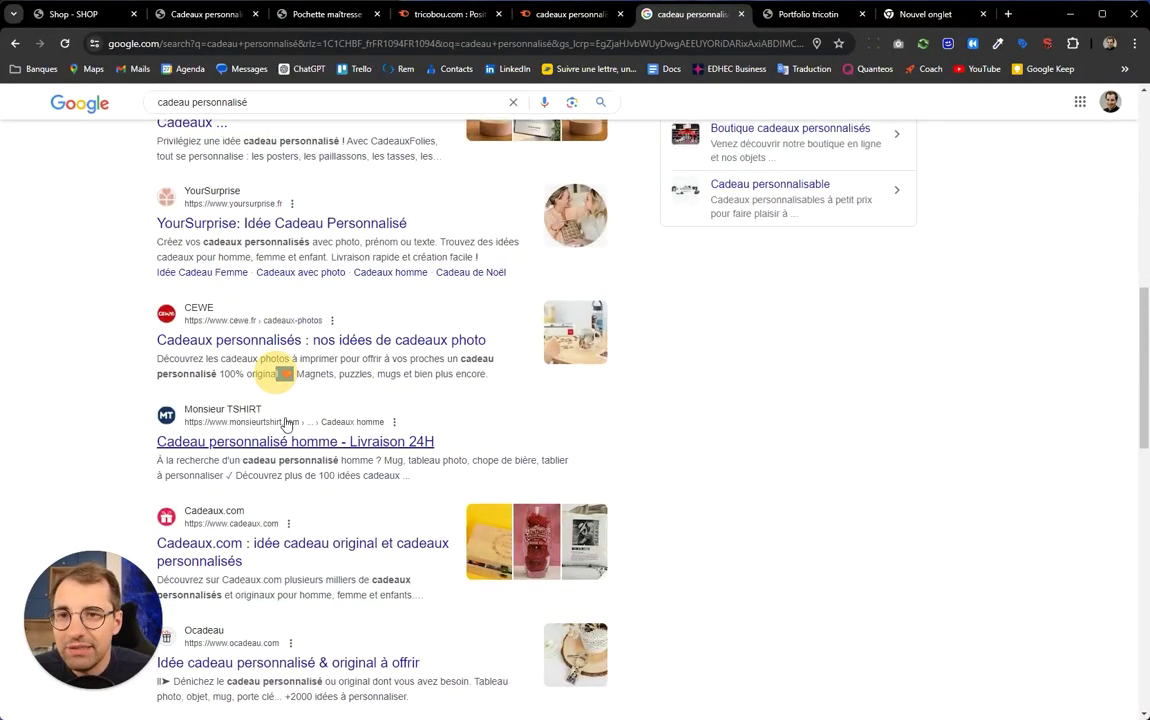
{"action": "left_click", "coordinate": [290, 362]}
{"action": "scroll", "coordinate": [250, 378], "scroll_direction": "up", "scroll_amount": 3}
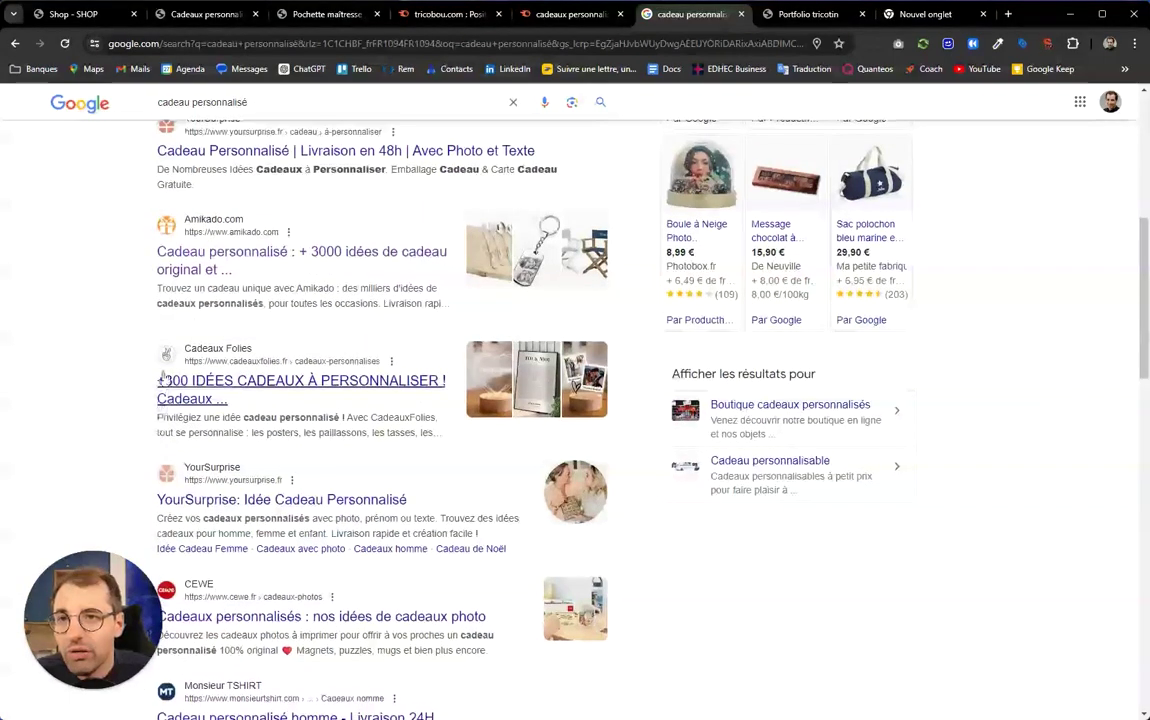
{"action": "scroll", "coordinate": [250, 378], "scroll_direction": "down", "scroll_amount": 4}
{"action": "left_click", "coordinate": [302, 304]}
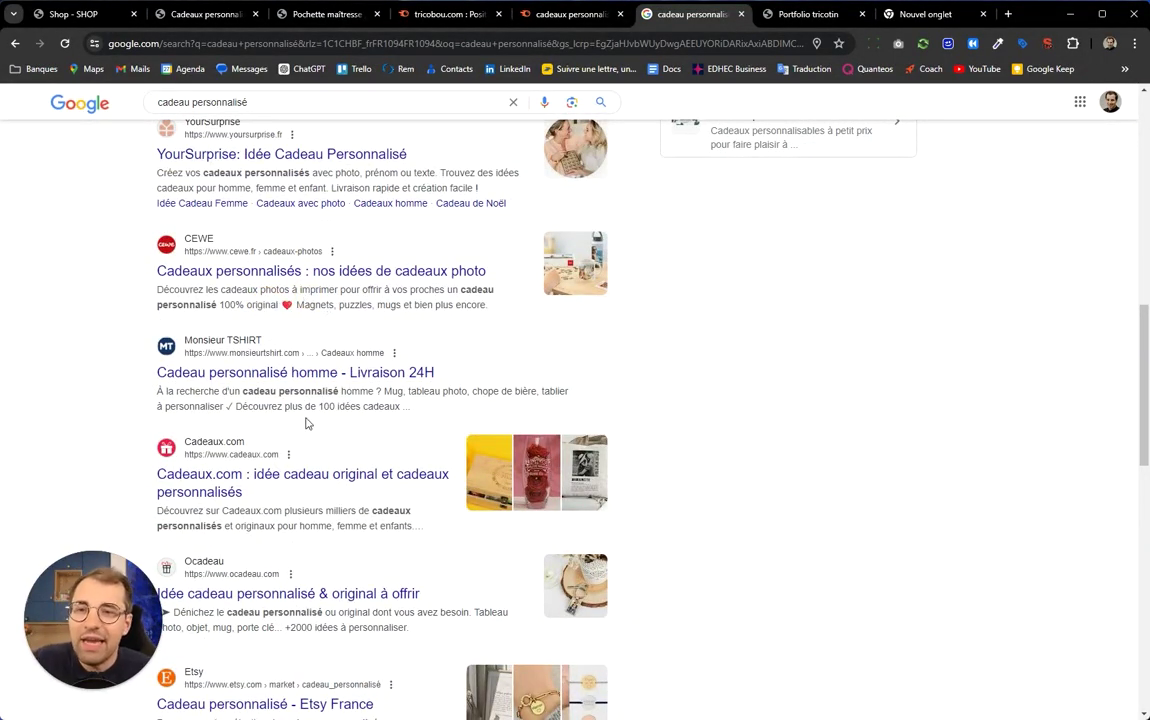
{"action": "scroll", "coordinate": [303, 418], "scroll_direction": "down", "scroll_amount": 2}
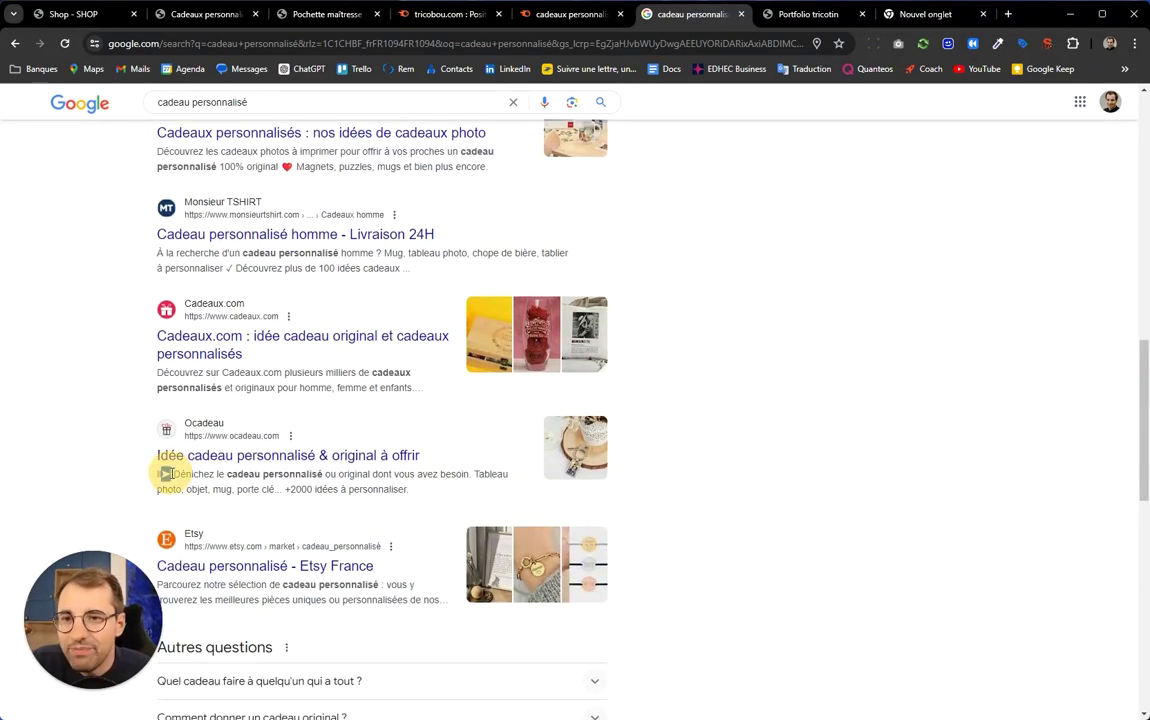
{"action": "double_click", "coordinate": [228, 268]}
{"action": "scroll", "coordinate": [135, 416], "scroll_direction": "up", "scroll_amount": 10}
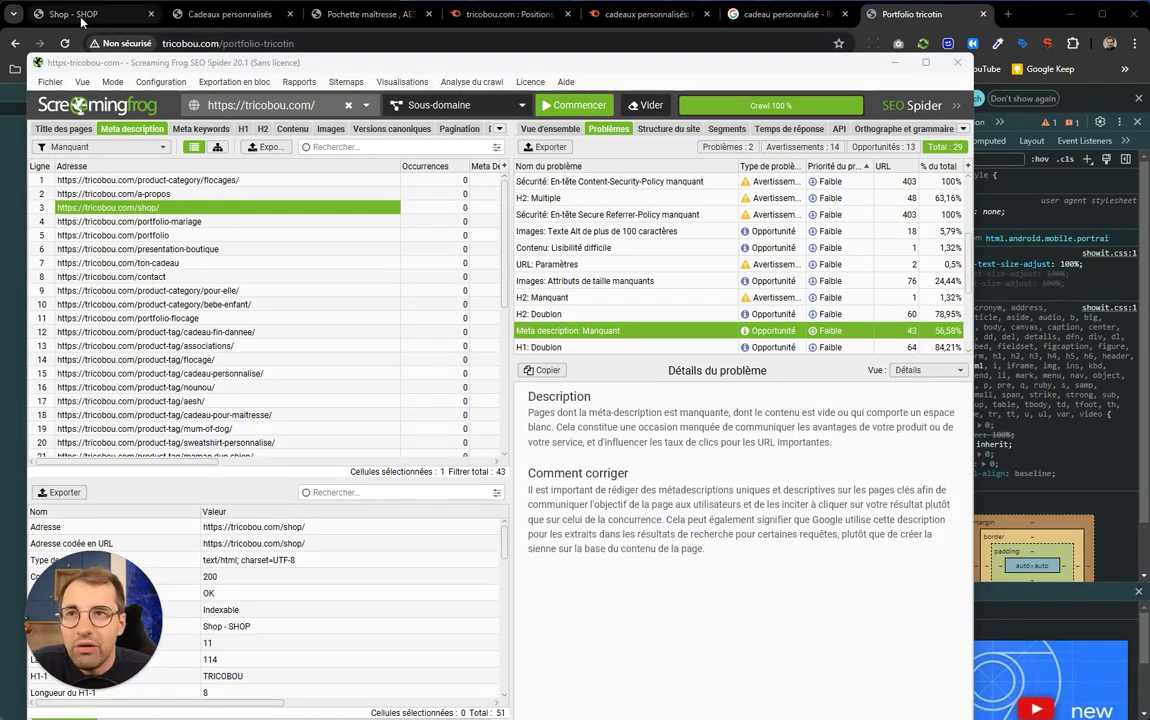
Return to the Tricobou shop site, open its home page and look through the page content.
{"action": "left_click", "coordinate": [75, 14]}
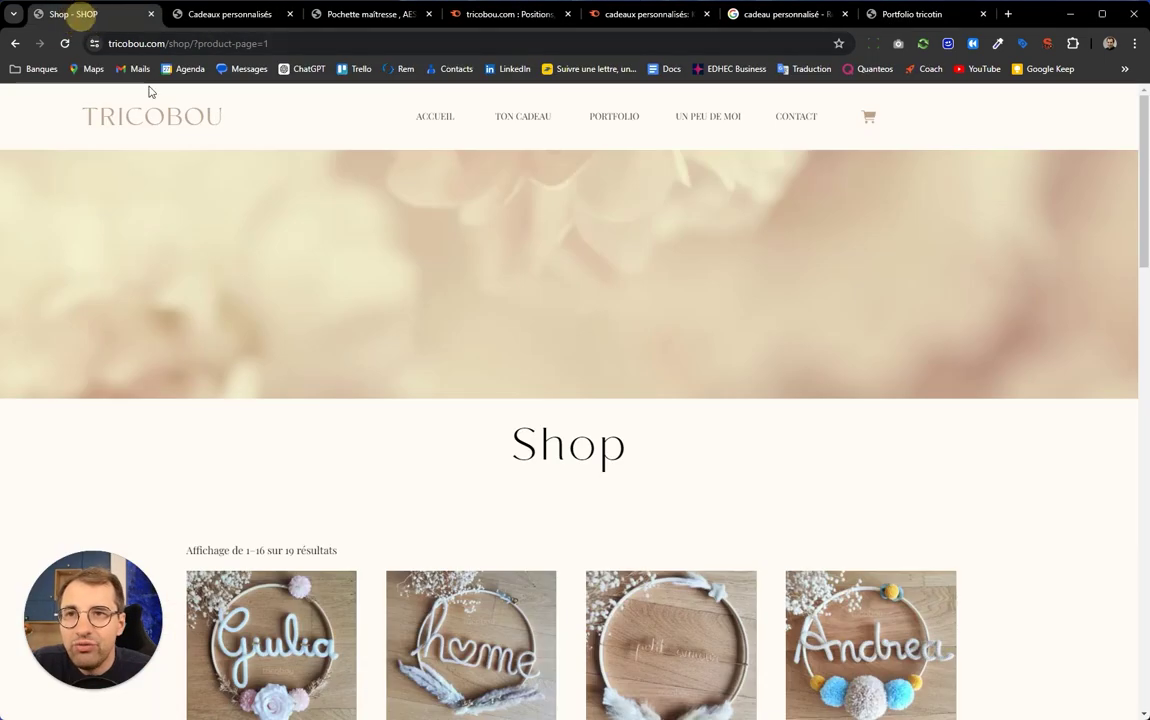
{"action": "left_click", "coordinate": [165, 126]}
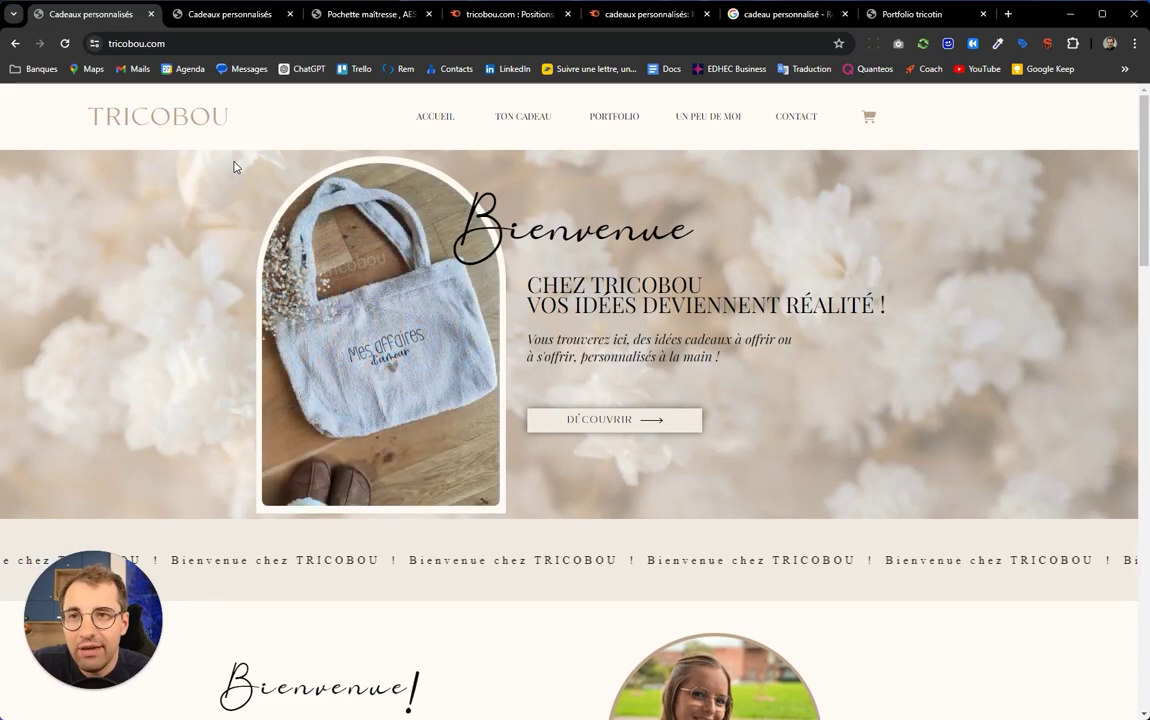
{"action": "scroll", "coordinate": [267, 401], "scroll_direction": "down", "scroll_amount": 10}
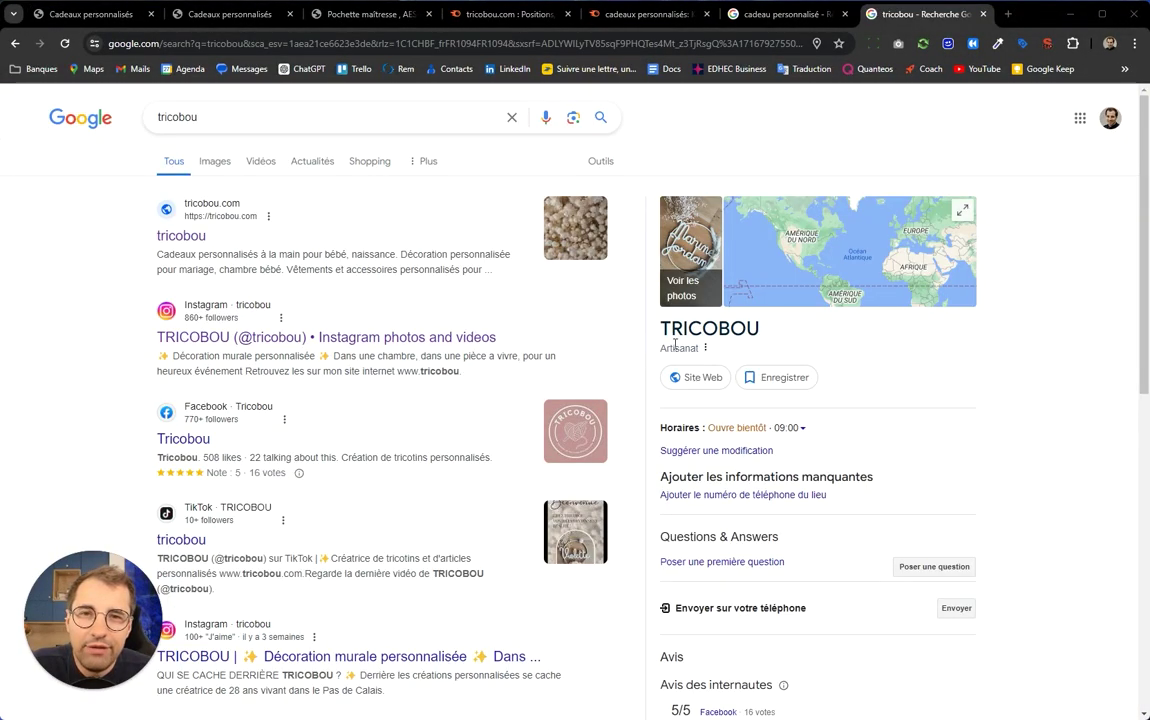
Review the Google results for "tricobou", including the TRICOBOU business profile with its opening hours and reviews.
{"action": "scroll", "coordinate": [726, 427], "scroll_direction": "down", "scroll_amount": 3}
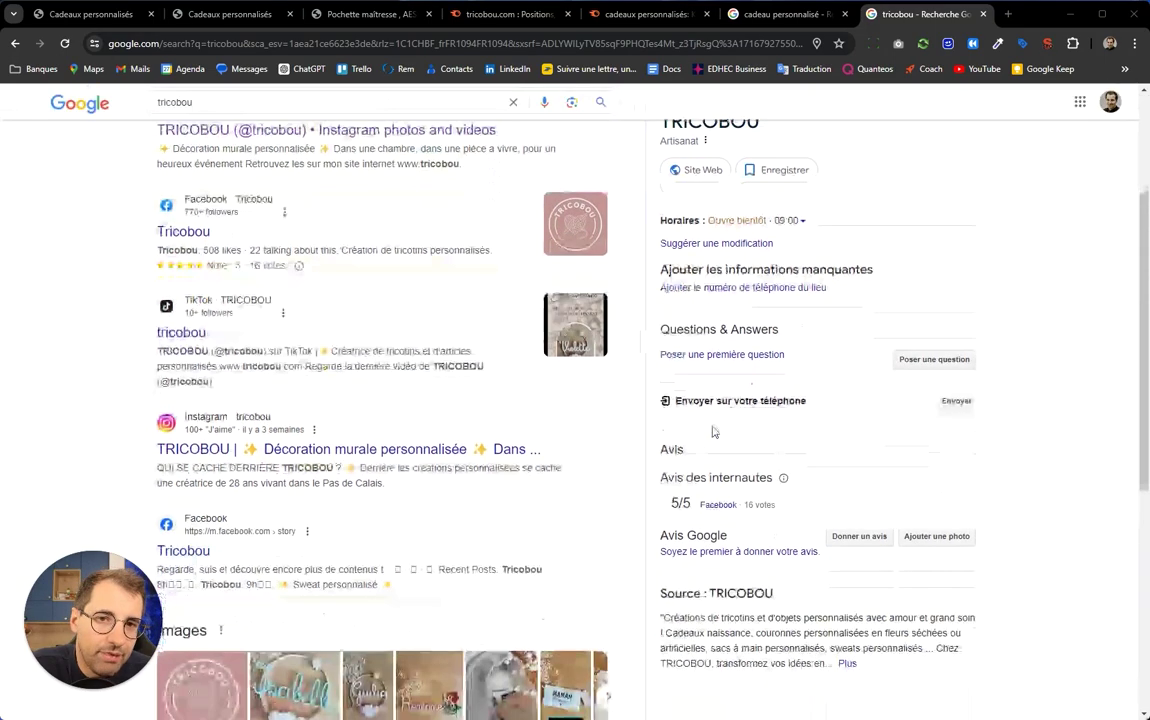
{"action": "scroll", "coordinate": [714, 430], "scroll_direction": "up", "scroll_amount": 3}
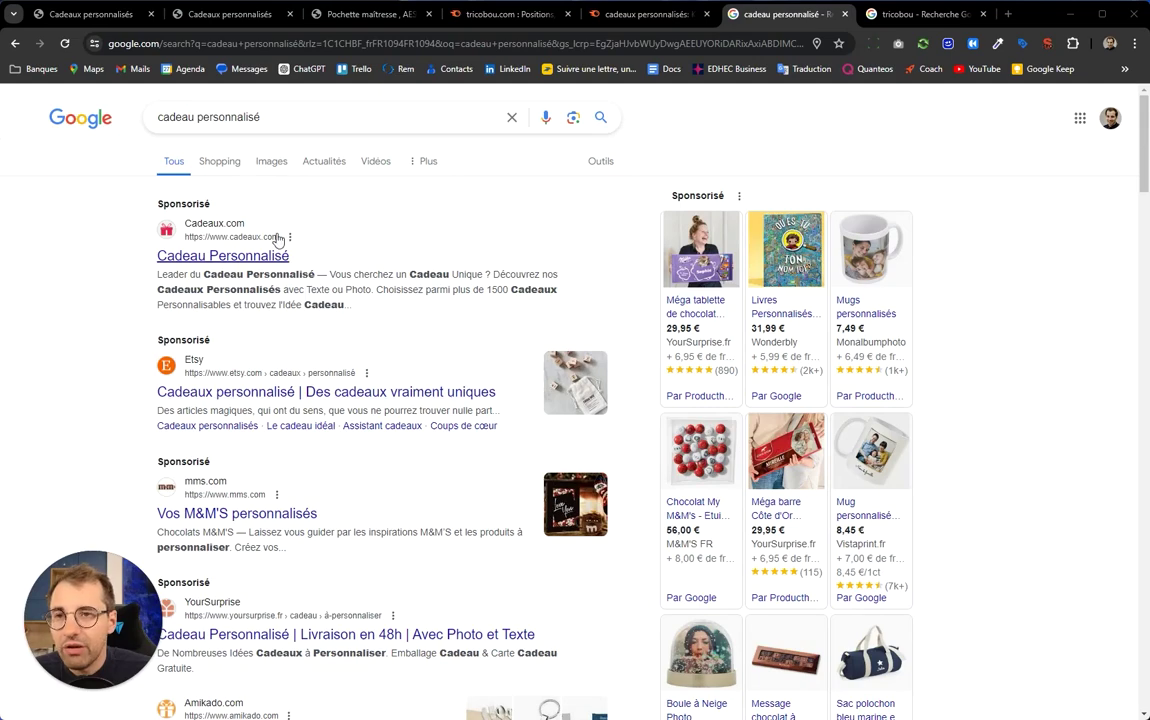
{"action": "left_click", "coordinate": [890, 15]}
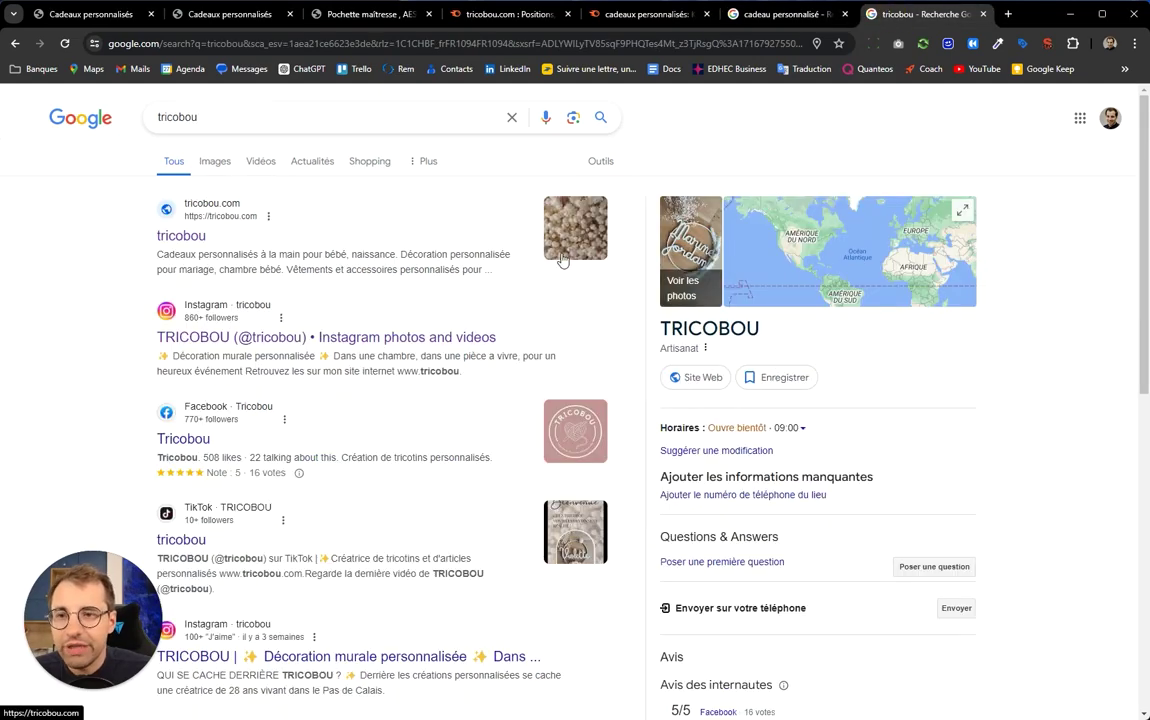
Skim the full Google results page for "cadeau personnalisé", including ads and related searches, and return to the Tricobou home page.
{"action": "left_click", "coordinate": [760, 14]}
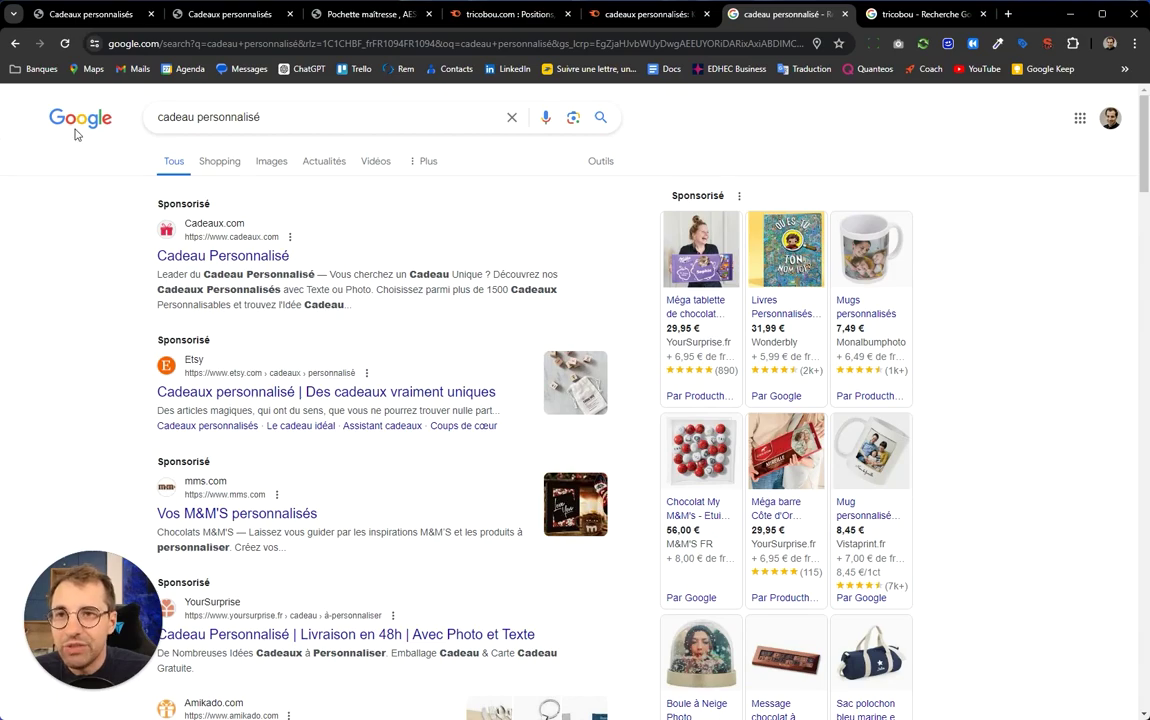
{"action": "scroll", "coordinate": [252, 443], "scroll_direction": "down", "scroll_amount": 3}
{"action": "scroll", "coordinate": [252, 443], "scroll_direction": "down", "scroll_amount": 15}
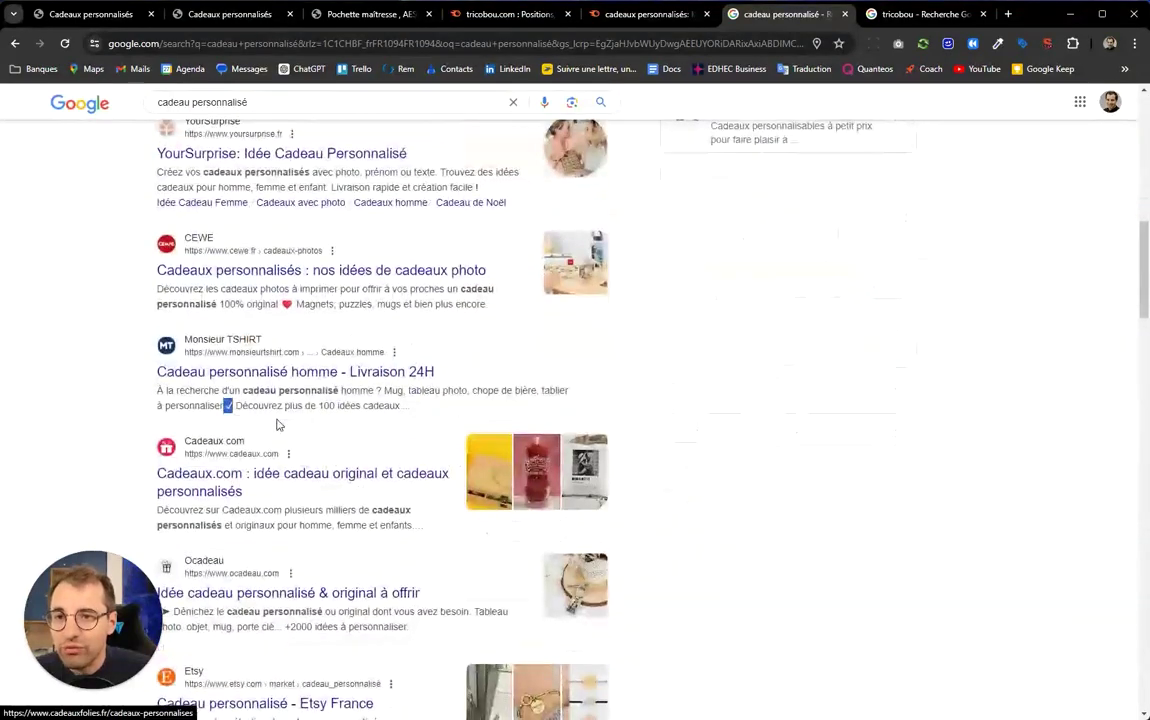
{"action": "scroll", "coordinate": [288, 418], "scroll_direction": "down", "scroll_amount": 4}
{"action": "scroll", "coordinate": [288, 418], "scroll_direction": "up", "scroll_amount": 4}
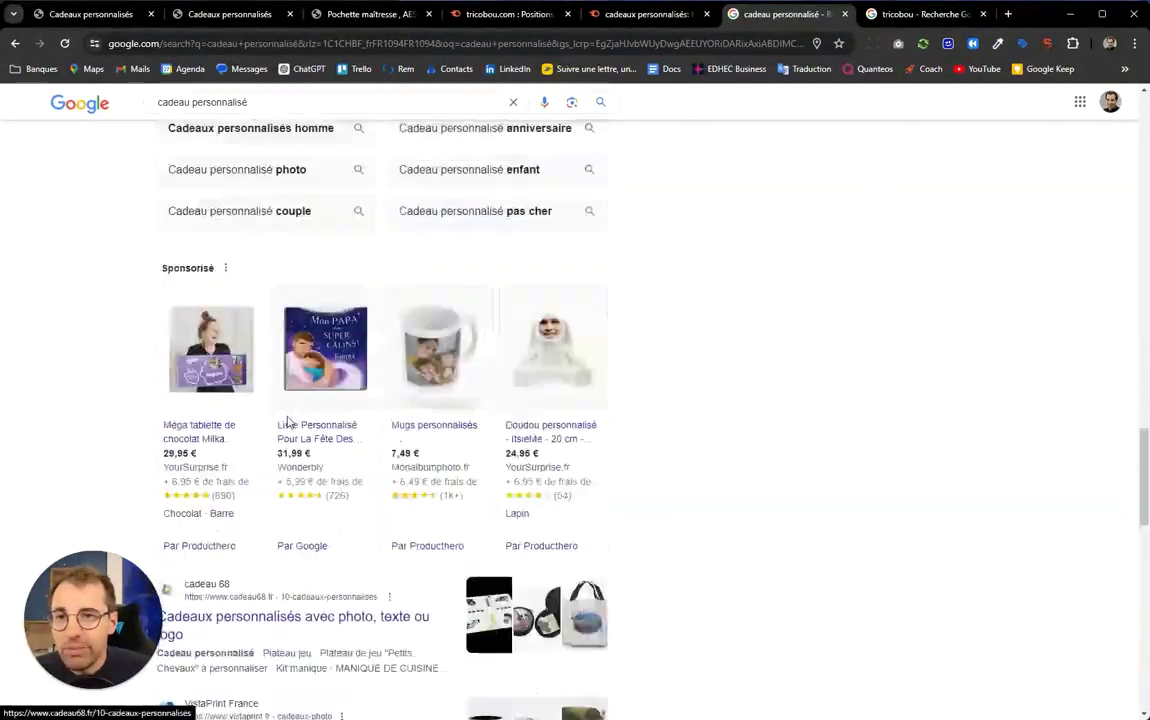
{"action": "scroll", "coordinate": [288, 418], "scroll_direction": "down", "scroll_amount": 15}
{"action": "scroll", "coordinate": [288, 418], "scroll_direction": "up", "scroll_amount": 4}
{"action": "scroll", "coordinate": [286, 424], "scroll_direction": "up", "scroll_amount": 10}
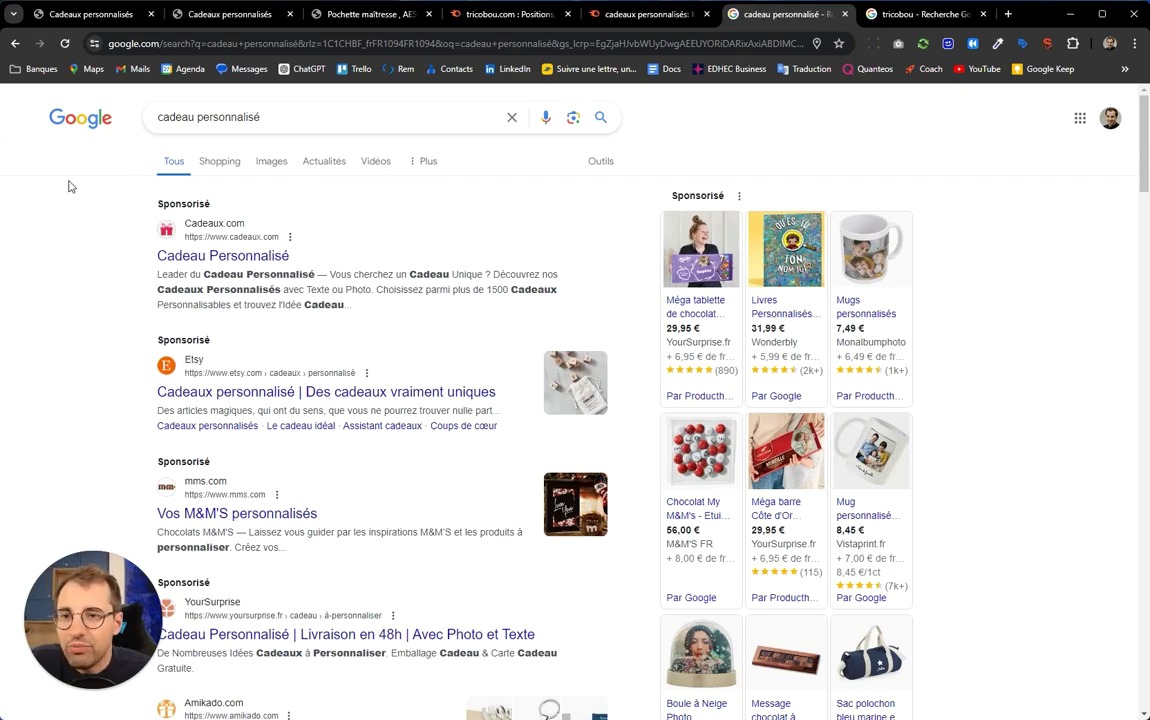
{"action": "key", "text": "ctrl+1"}
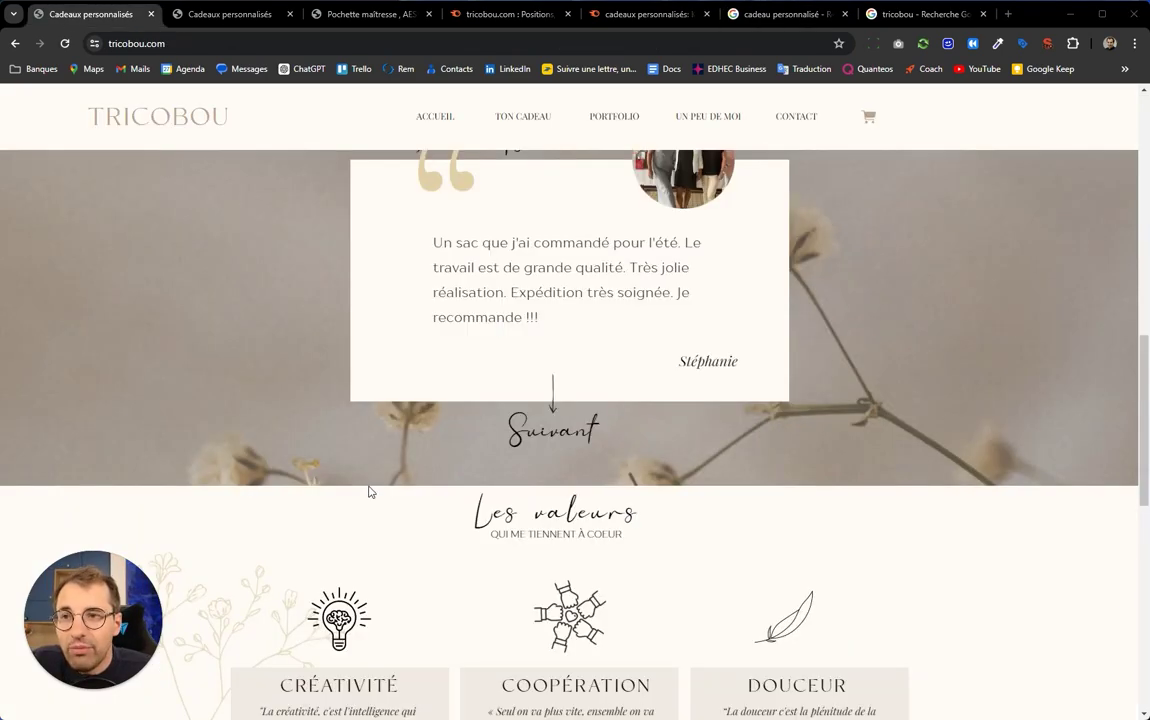